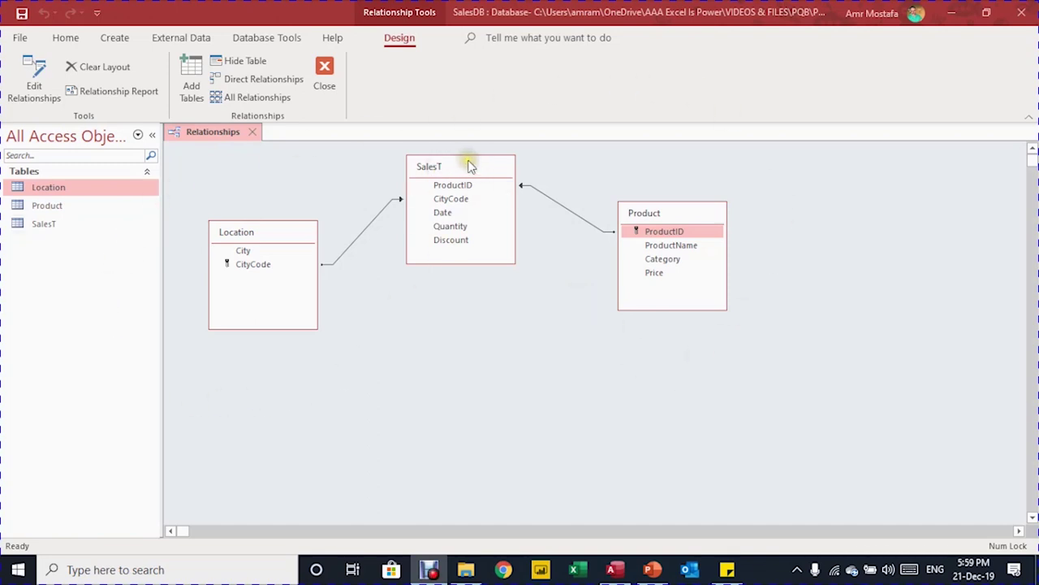
Examine the fields of the SalesT table and its relationships to the Location and Product tables
{"action": "left_click", "coordinate": [458, 190]}
{"action": "left_click", "coordinate": [458, 199]}
{"action": "left_click", "coordinate": [453, 212]}
{"action": "left_click", "coordinate": [458, 226]}
{"action": "left_click", "coordinate": [456, 240]}
{"action": "left_click", "coordinate": [457, 244]}
{"action": "left_click", "coordinate": [347, 248]}
{"action": "left_click", "coordinate": [585, 218]}
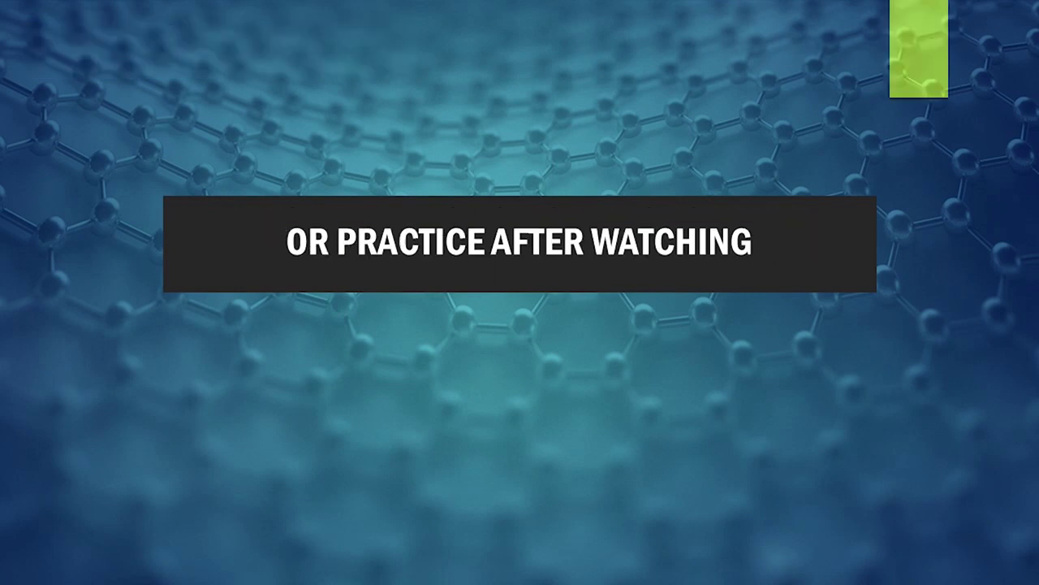
{"action": "left_click", "coordinate": [863, 555]}
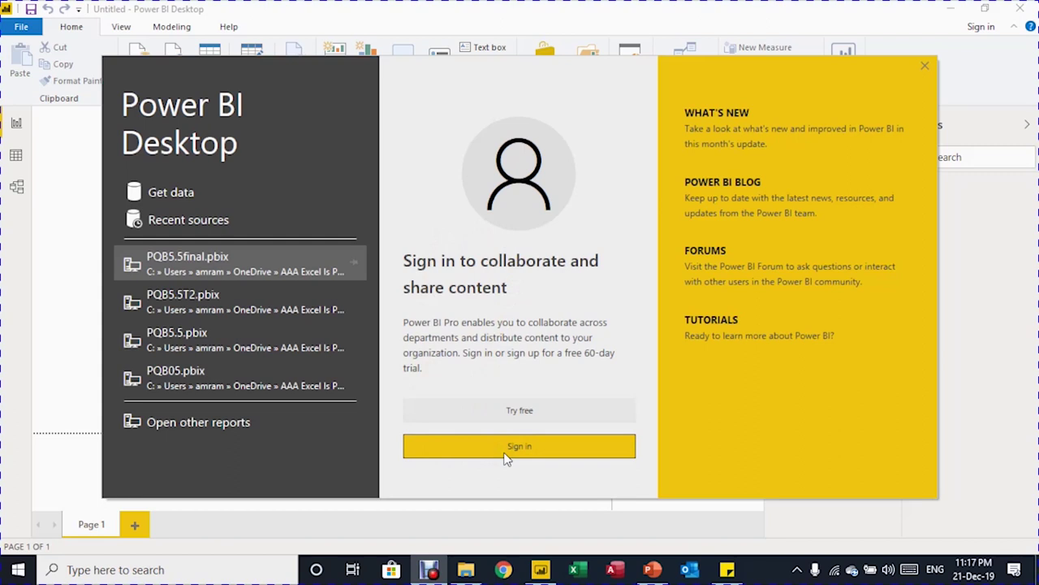
{"action": "left_click", "coordinate": [529, 475]}
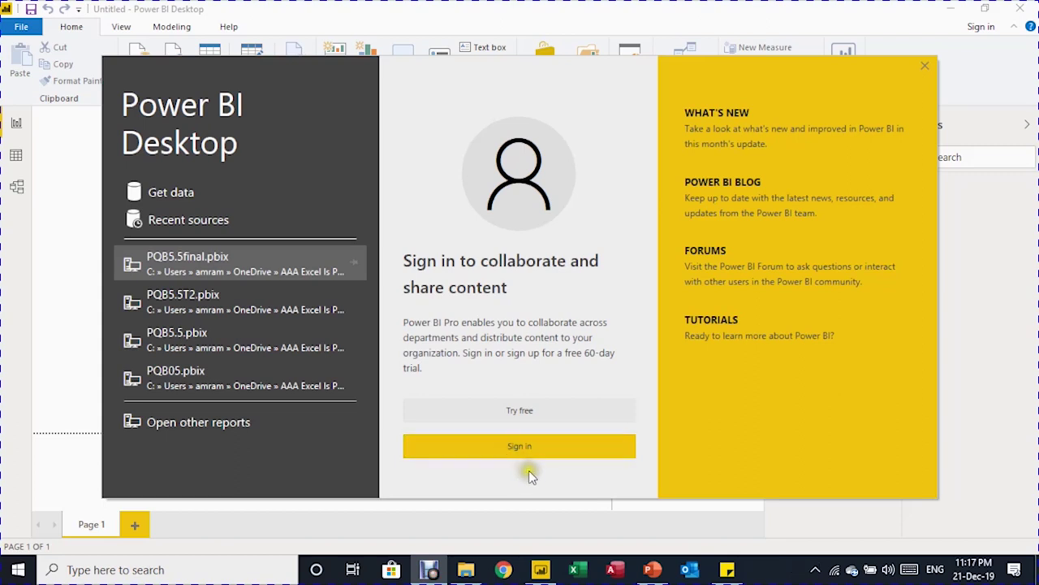
{"action": "left_click", "coordinate": [535, 418]}
{"action": "left_click", "coordinate": [162, 193]}
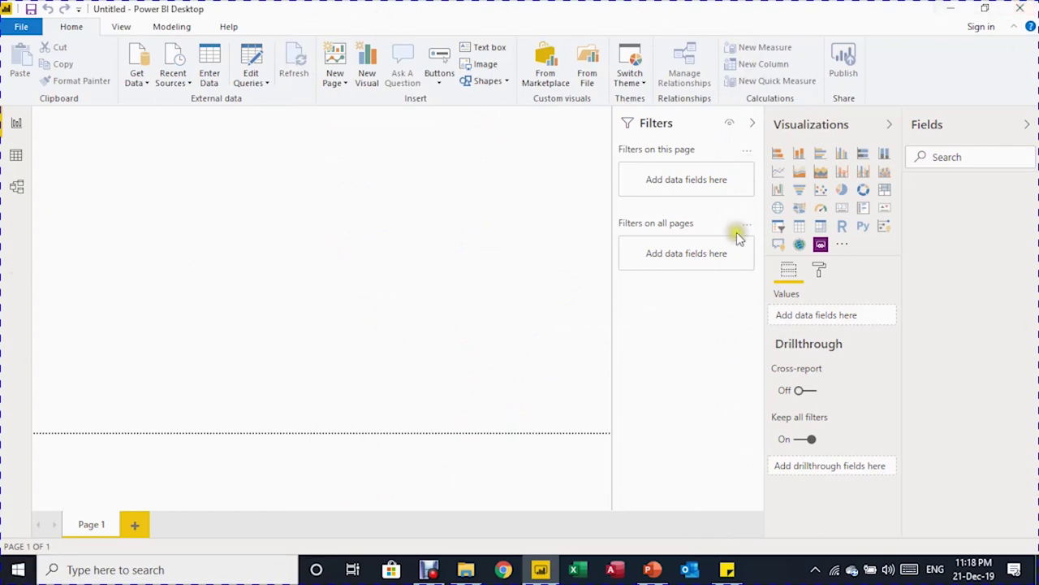
Connect to the Access database SalesDB.accdb in the PQB5.5 folder as a new data source
{"action": "left_click", "coordinate": [71, 26]}
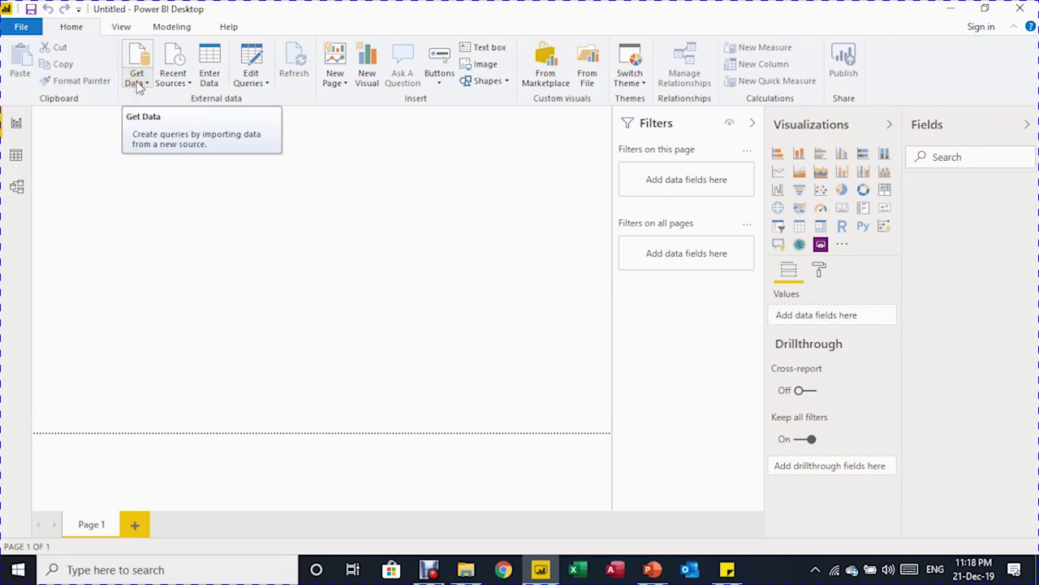
{"action": "left_click", "coordinate": [138, 86]}
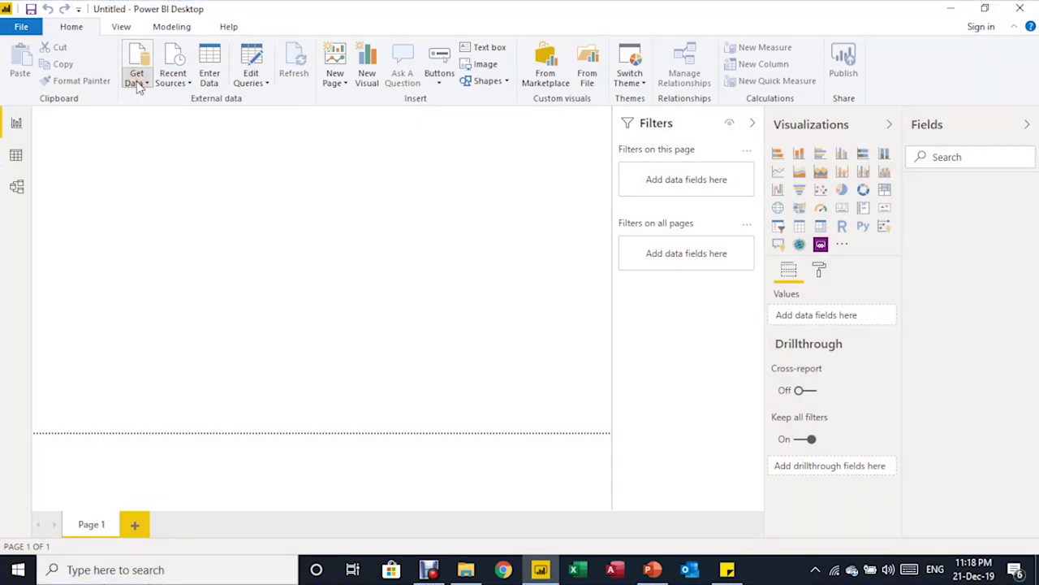
{"action": "left_click", "coordinate": [145, 85]}
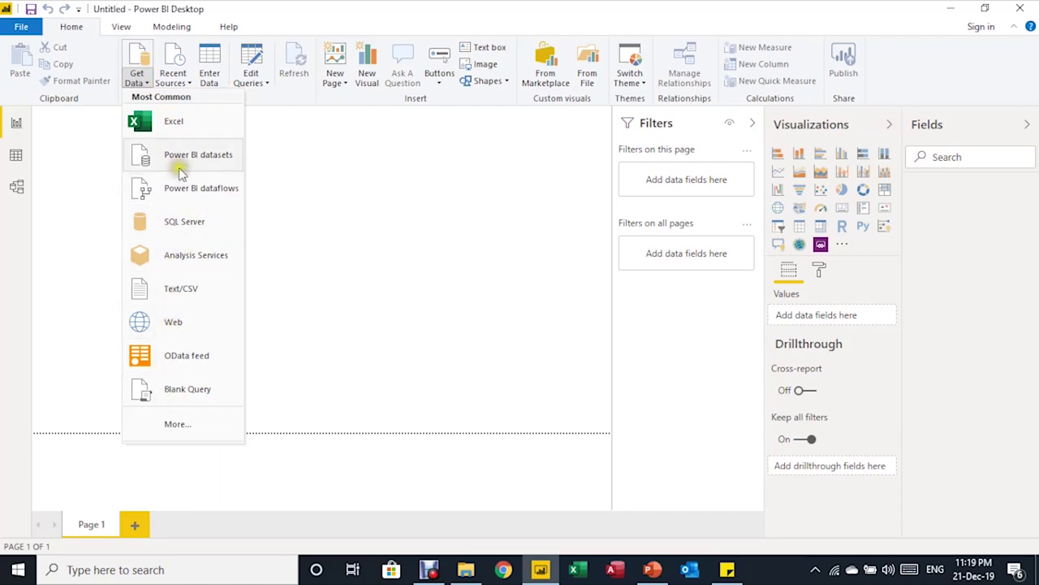
{"action": "left_click", "coordinate": [192, 428]}
{"action": "left_click", "coordinate": [504, 294]}
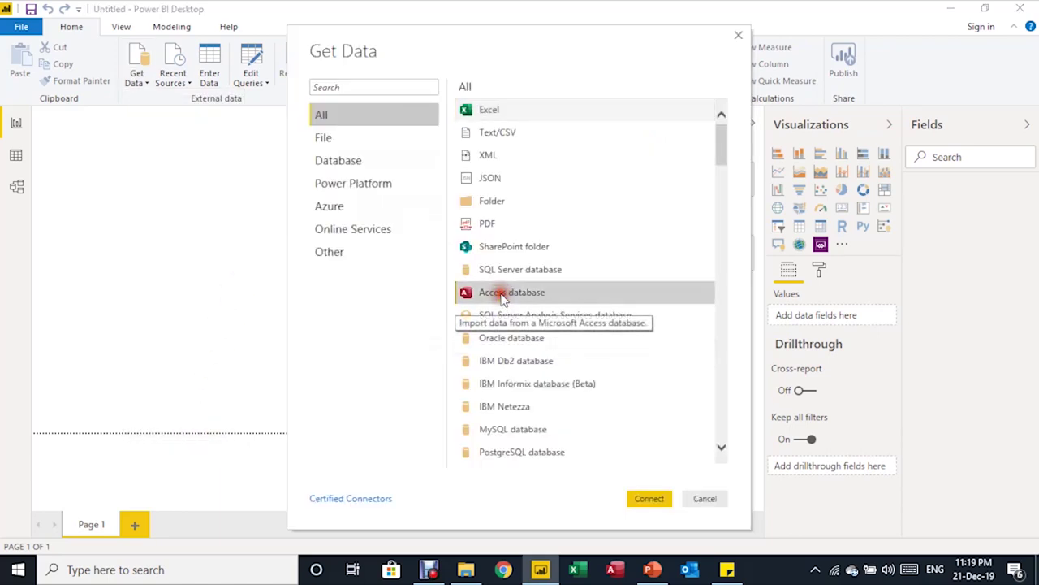
{"action": "left_click", "coordinate": [644, 502]}
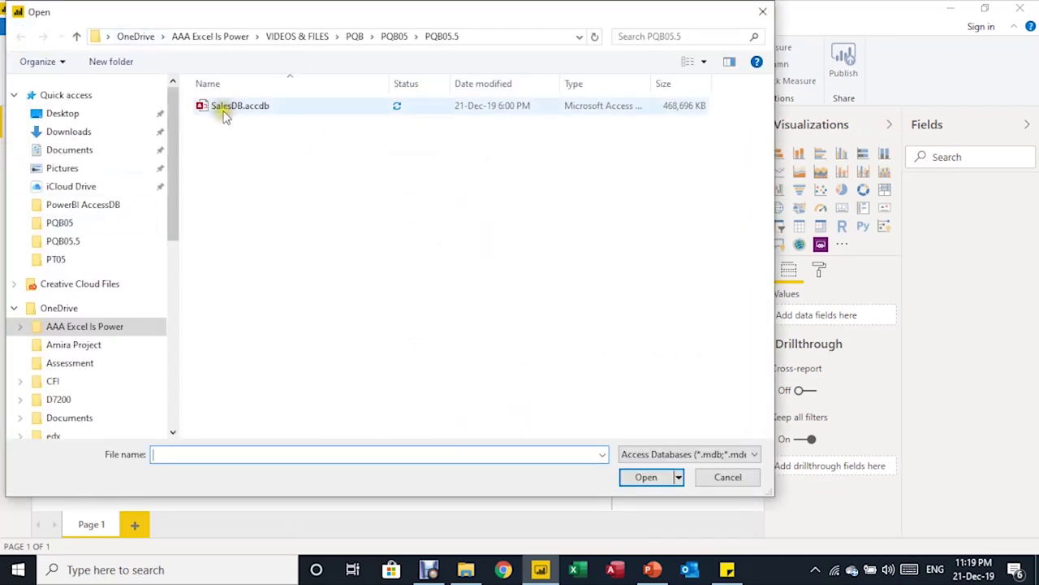
{"action": "left_click", "coordinate": [232, 106]}
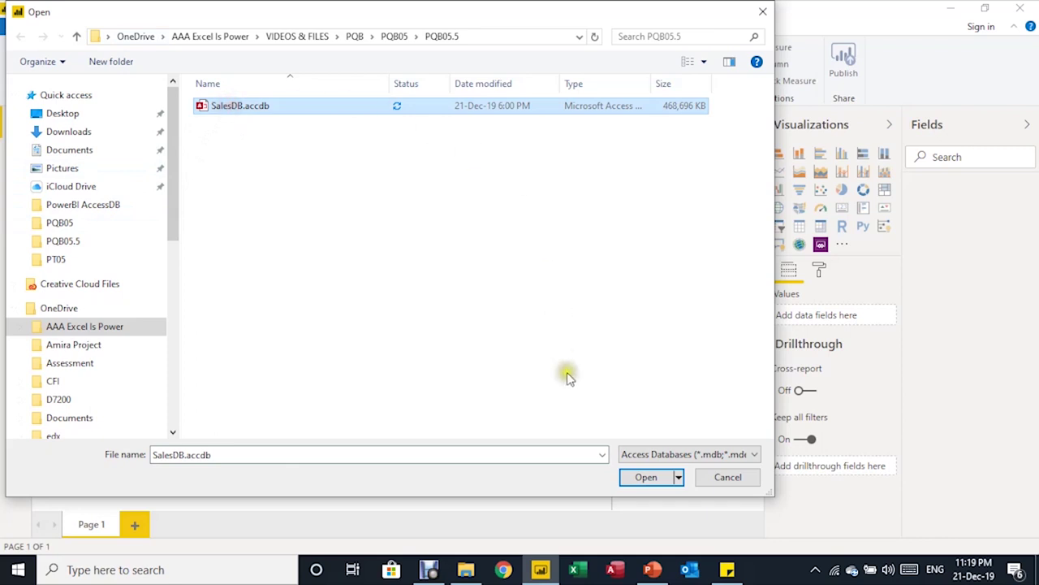
{"action": "left_click", "coordinate": [659, 478]}
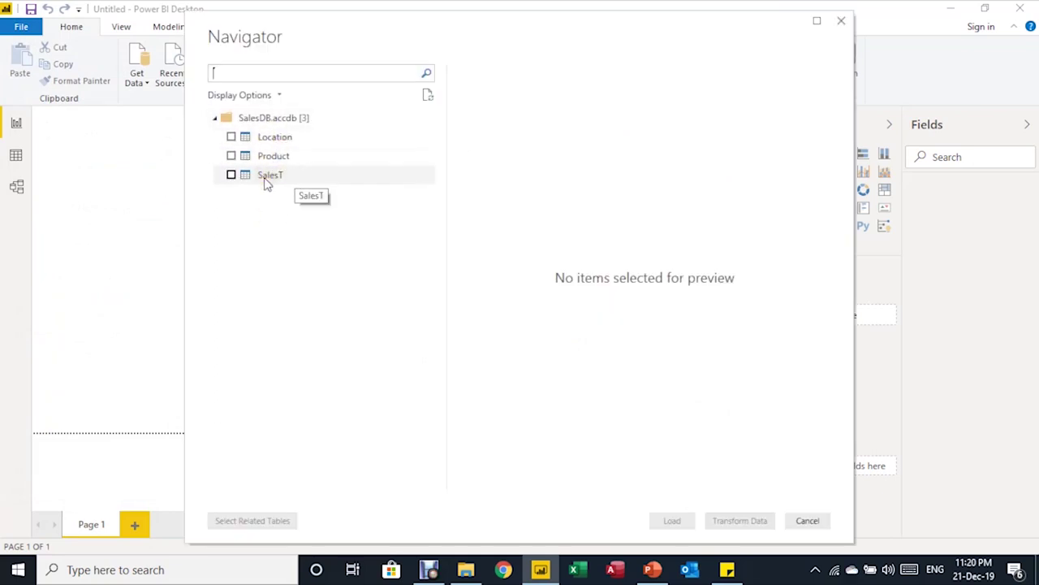
Bring only the SalesT table into Power Query Editor for transformation and review its Source and Navigation steps
{"action": "left_click", "coordinate": [232, 176]}
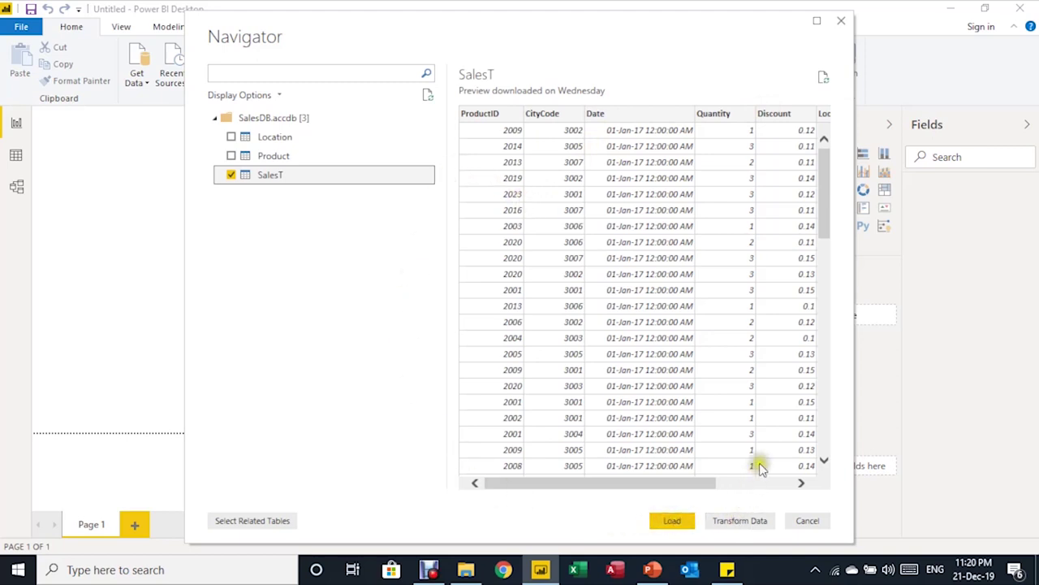
{"action": "left_click", "coordinate": [739, 522]}
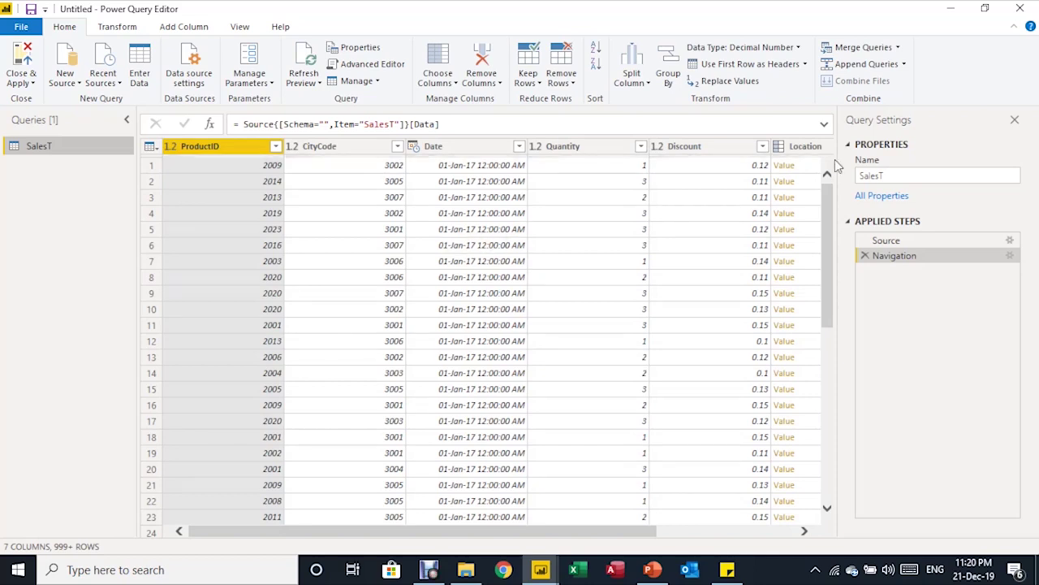
{"action": "left_click", "coordinate": [902, 241]}
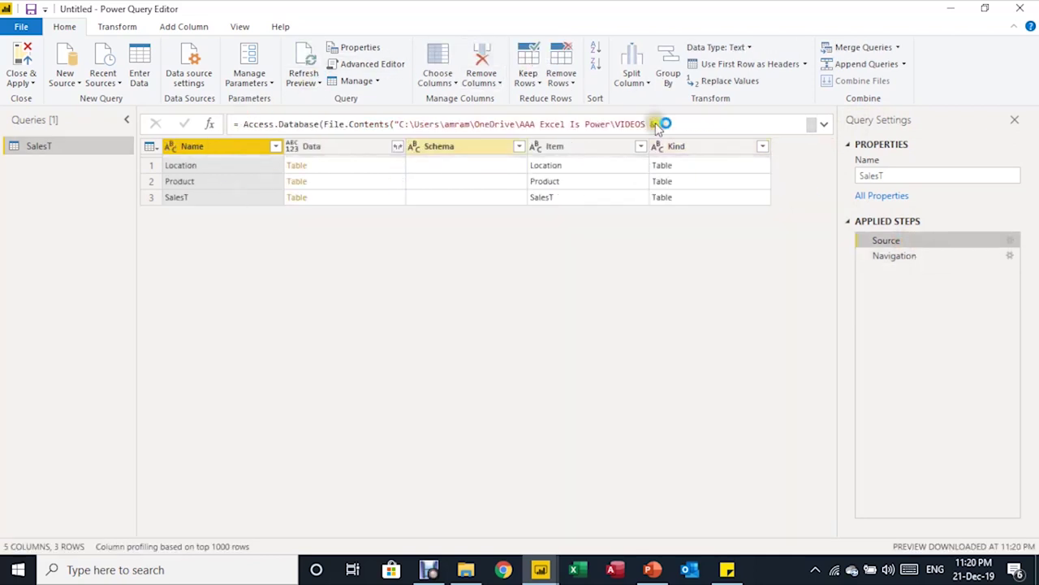
{"action": "left_click", "coordinate": [898, 255]}
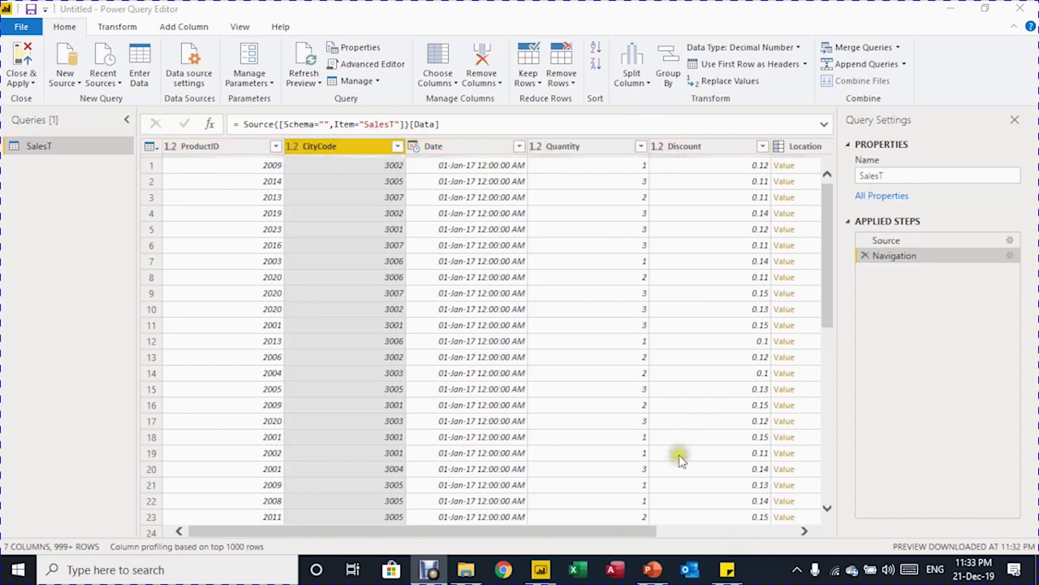
Expand the Location column to only its City field, without the original column name as prefix
{"action": "left_click_drag", "start_coordinate": [650, 531], "coordinate": [798, 530]}
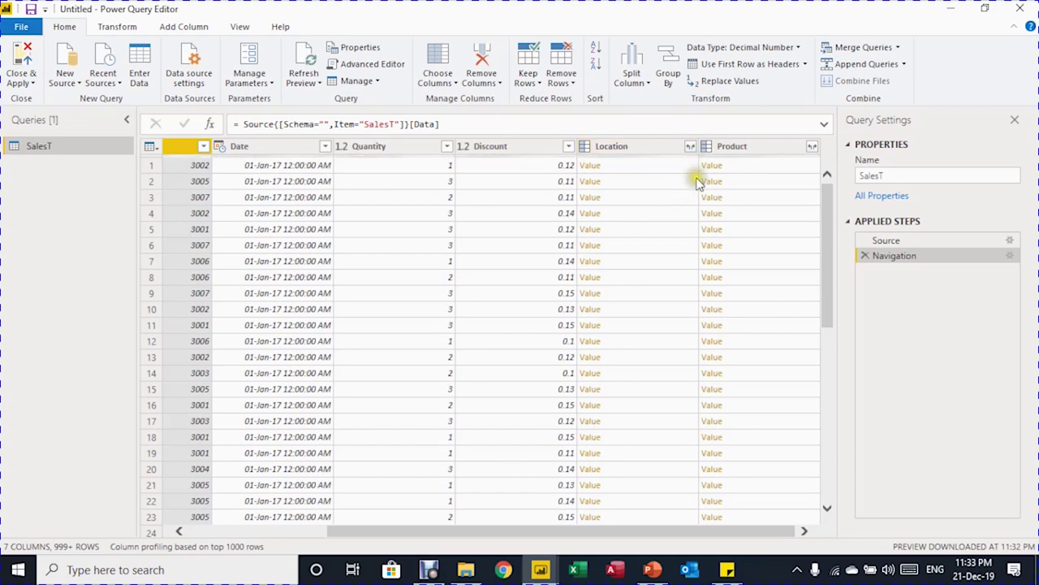
{"action": "left_click", "coordinate": [691, 148]}
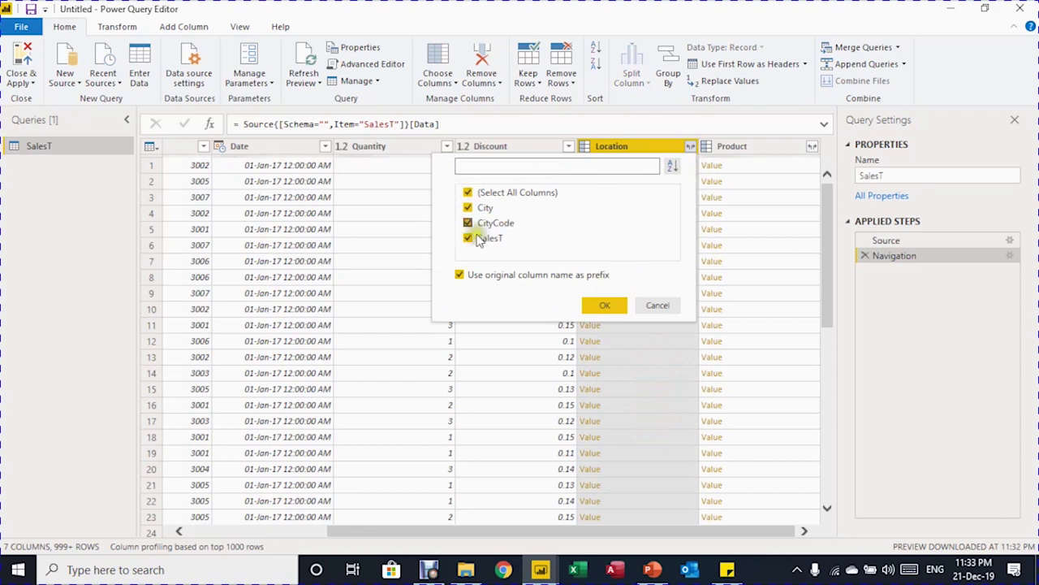
{"action": "left_click", "coordinate": [460, 276]}
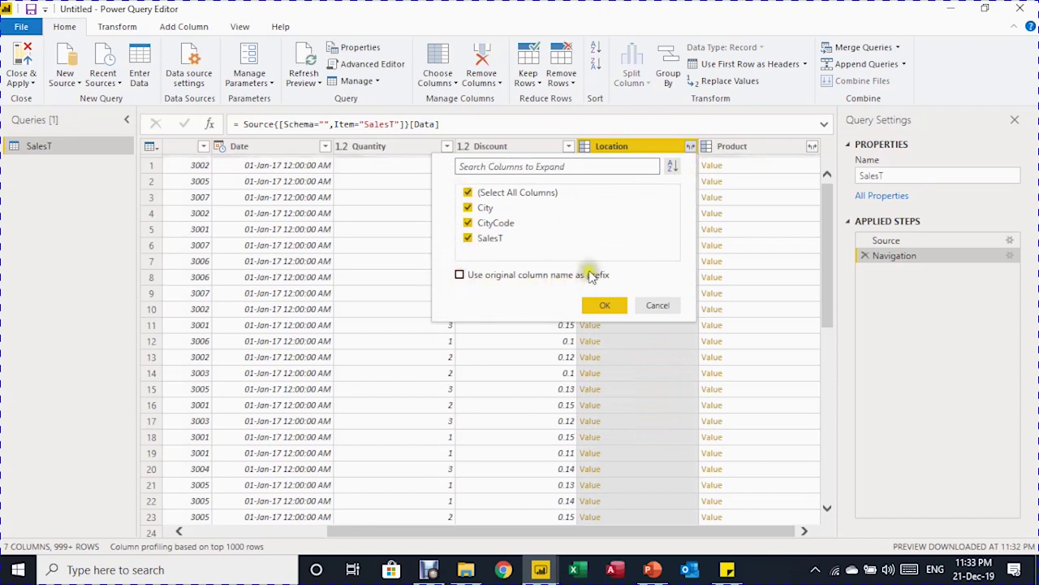
{"action": "left_click", "coordinate": [470, 193]}
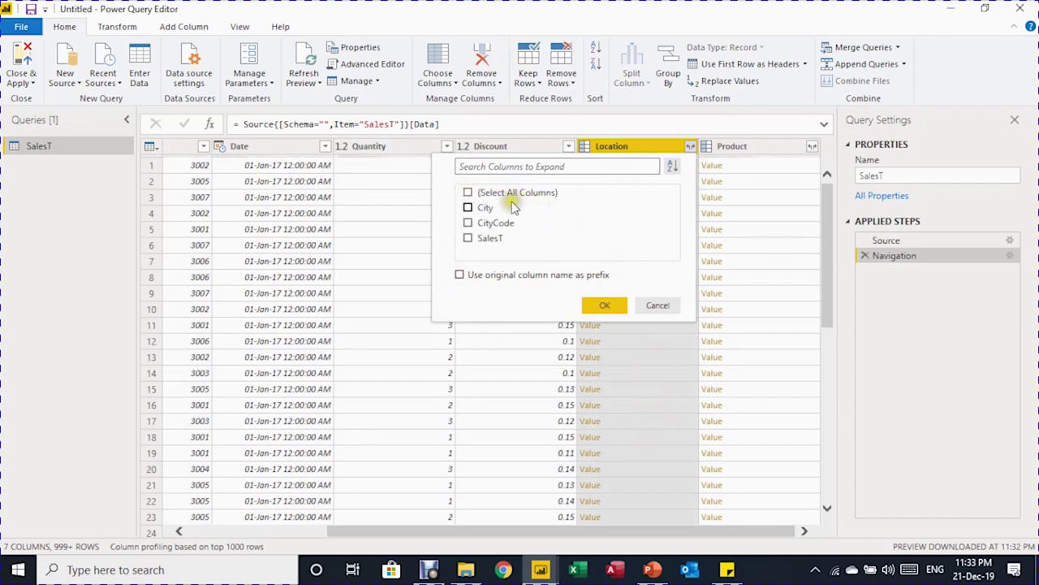
{"action": "left_click", "coordinate": [468, 208]}
{"action": "left_click", "coordinate": [600, 302]}
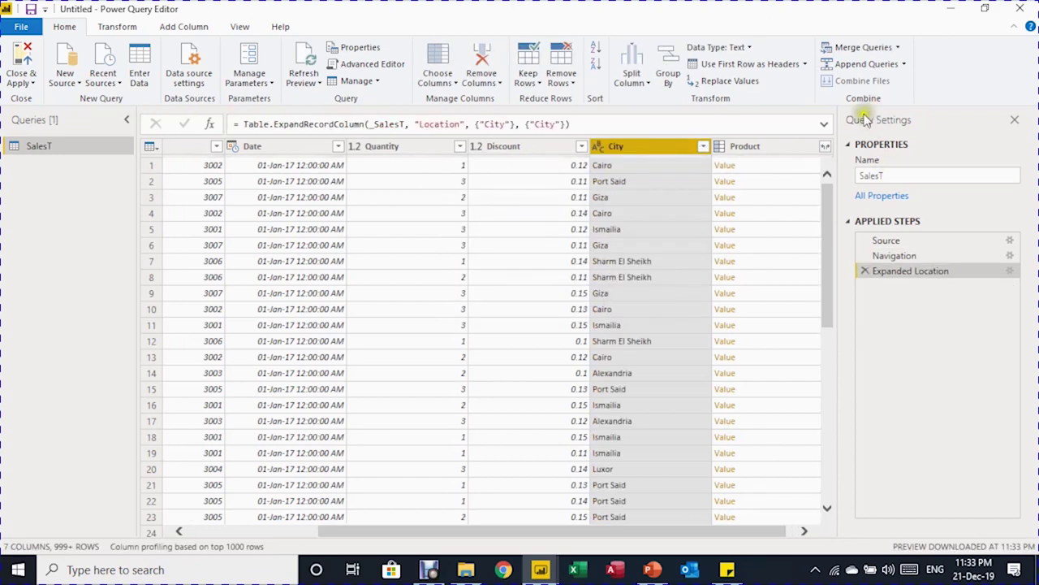
Expand the Product column to its ProductName, Category and Price fields, without a prefix
{"action": "left_click", "coordinate": [812, 146]}
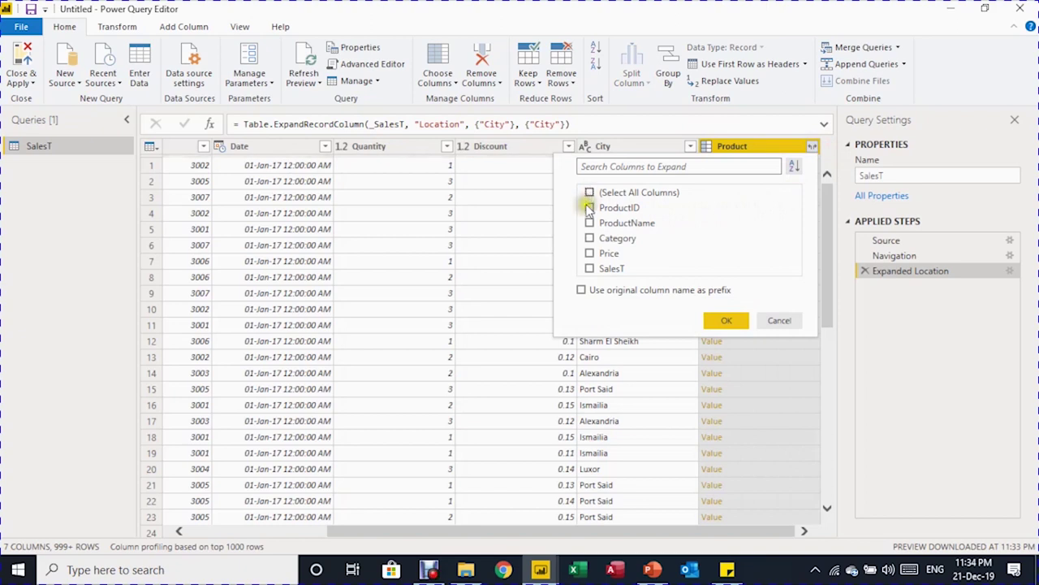
{"action": "left_click", "coordinate": [590, 224]}
{"action": "left_click", "coordinate": [589, 238]}
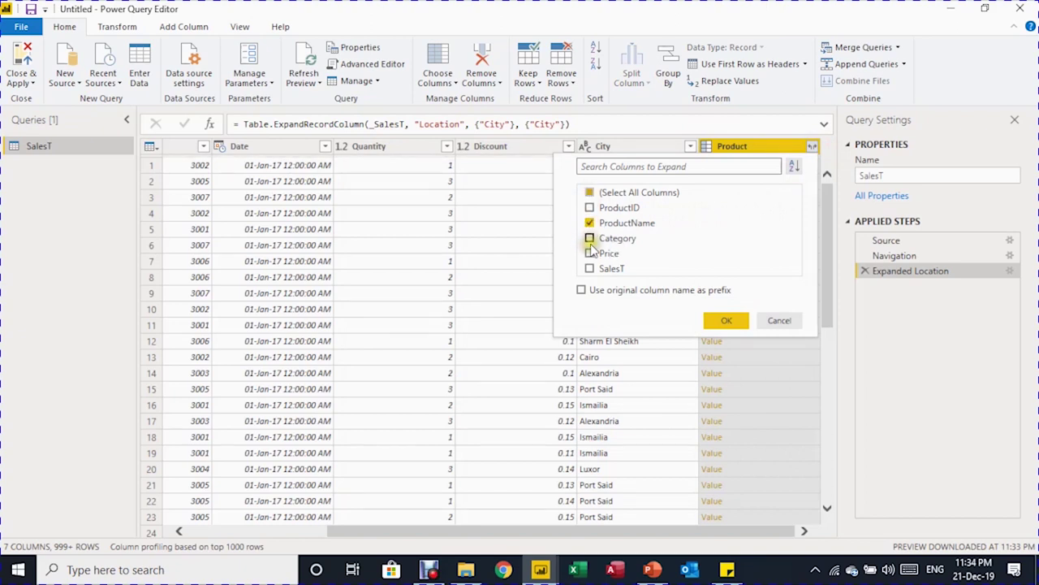
{"action": "left_click", "coordinate": [589, 253]}
{"action": "left_click", "coordinate": [724, 323]}
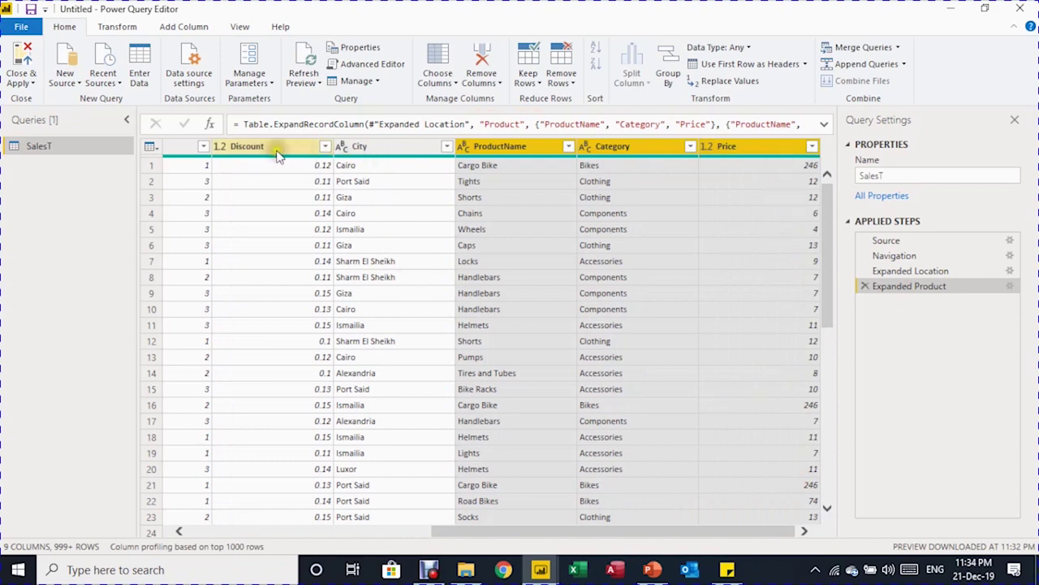
Start a new custom column in the SalesT query and name it SalesValue
{"action": "left_click_drag", "start_coordinate": [543, 533], "coordinate": [489, 534]}
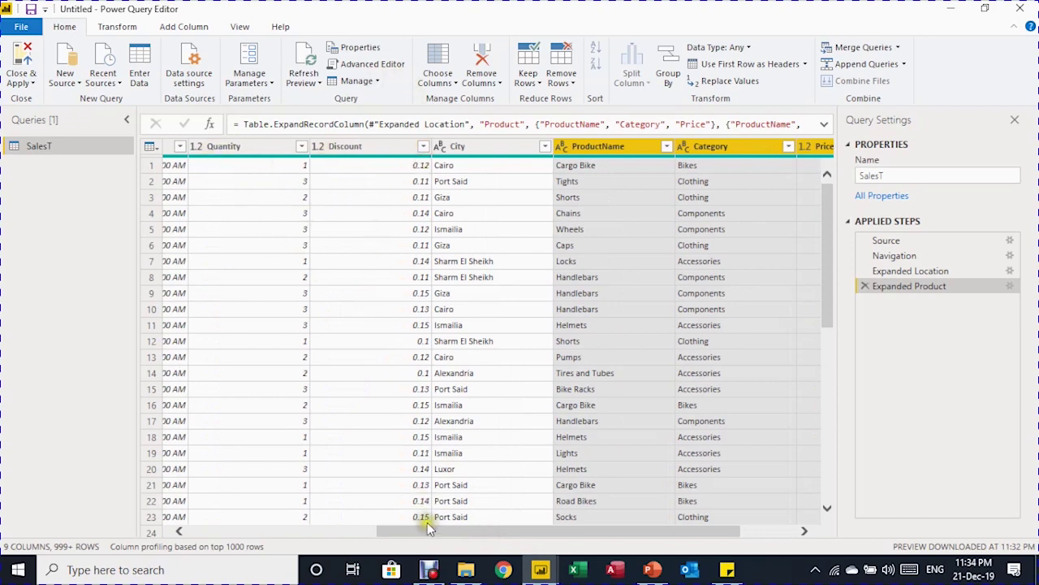
{"action": "left_click_drag", "start_coordinate": [433, 534], "coordinate": [580, 527]}
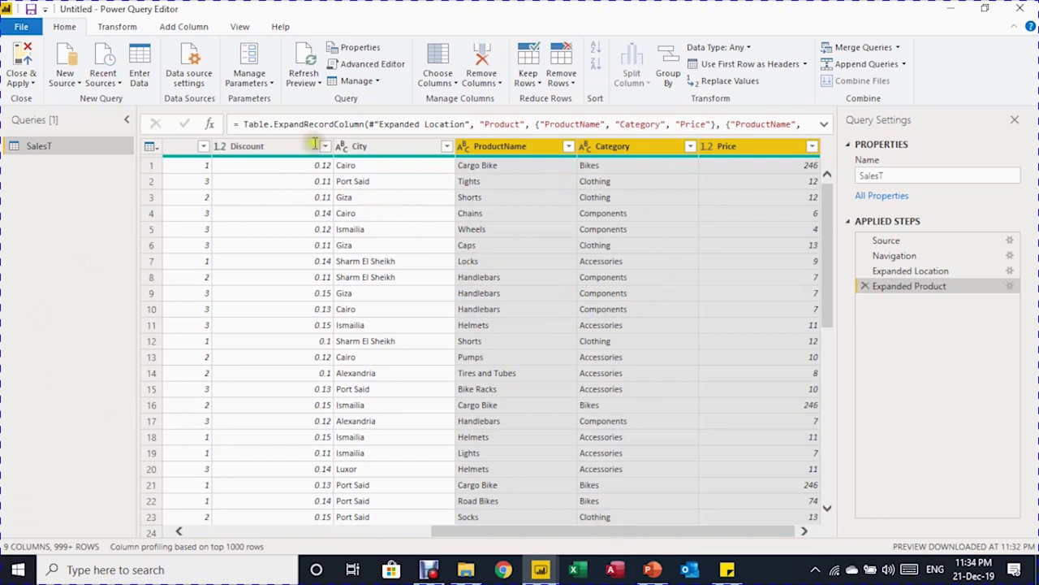
{"action": "left_click", "coordinate": [186, 27]}
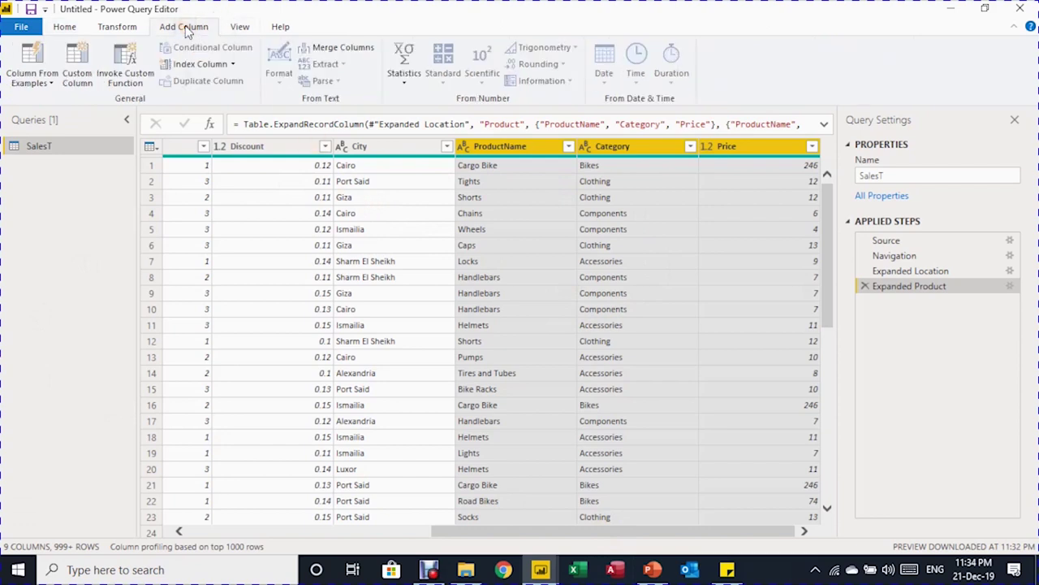
{"action": "left_click", "coordinate": [340, 214]}
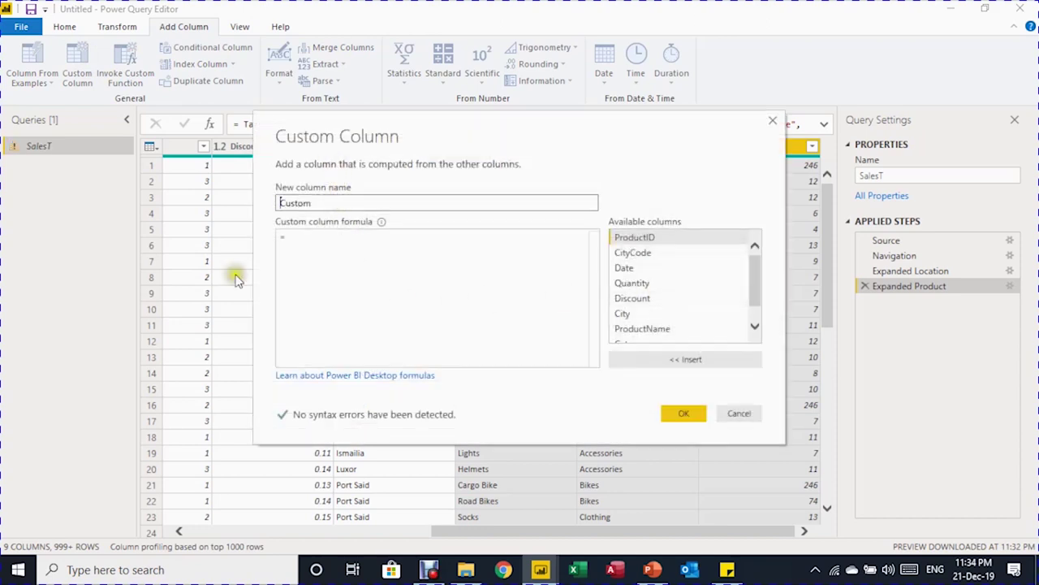
{"action": "left_click_drag", "start_coordinate": [325, 203], "coordinate": [265, 201]}
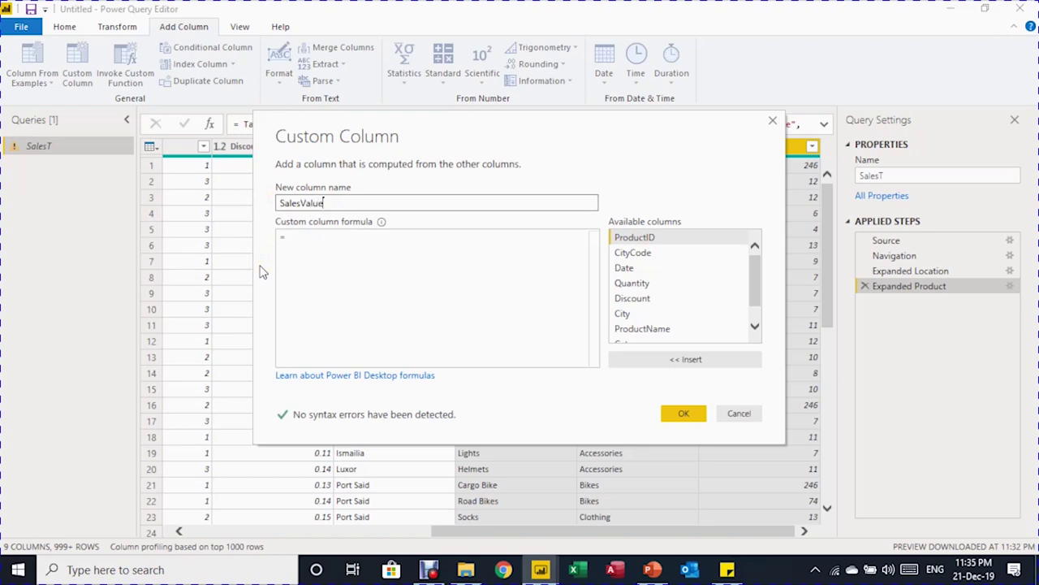
{"action": "type", "text": "SalesValue"}
Define the SalesValue custom column with the formula [Quantity]*[Price]*(1-[Discount]) and add it to the query
{"action": "left_click", "coordinate": [389, 248]}
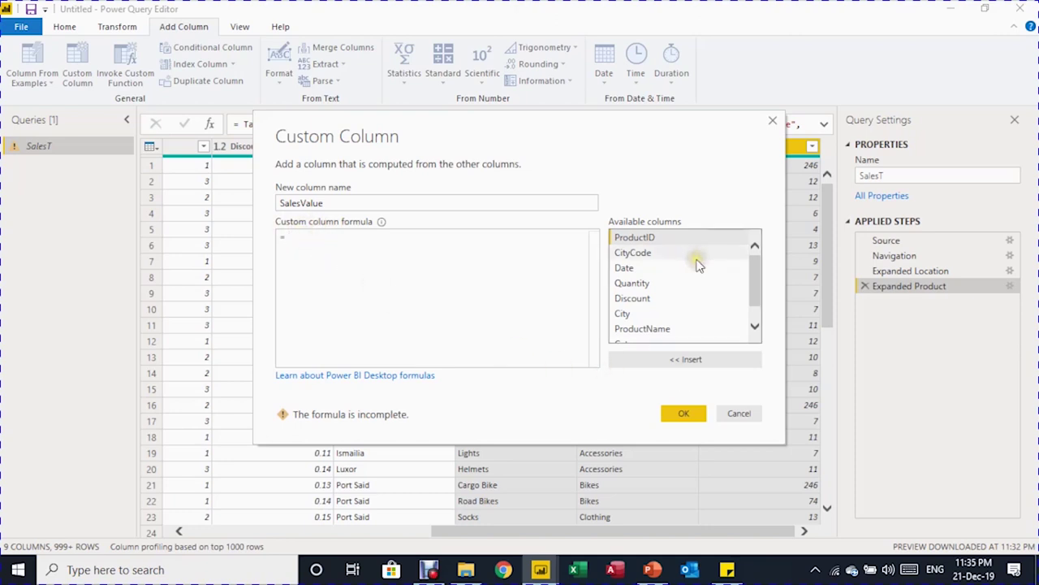
{"action": "double_click", "coordinate": [633, 283]}
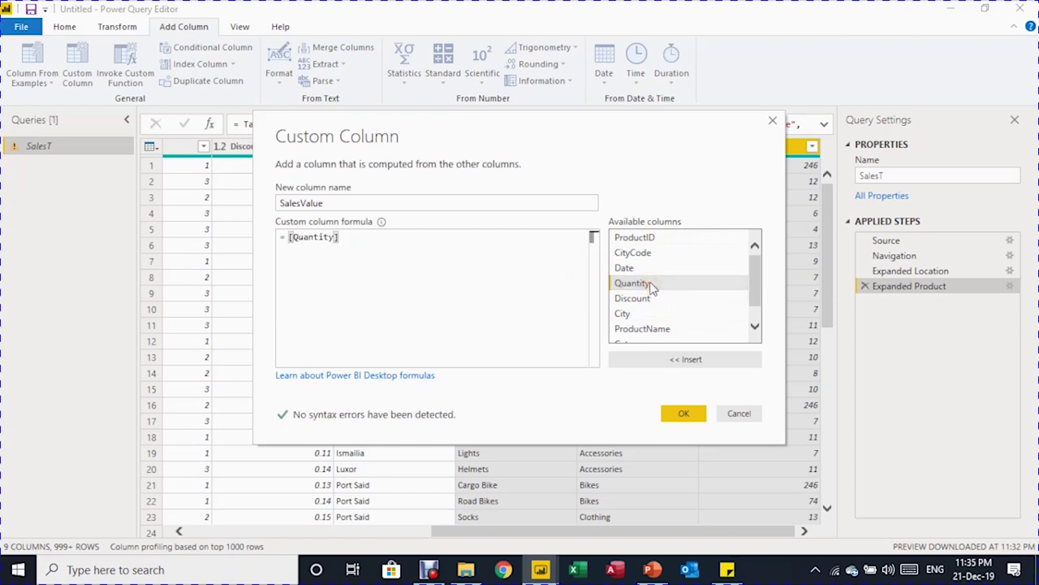
{"action": "left_click", "coordinate": [357, 236]}
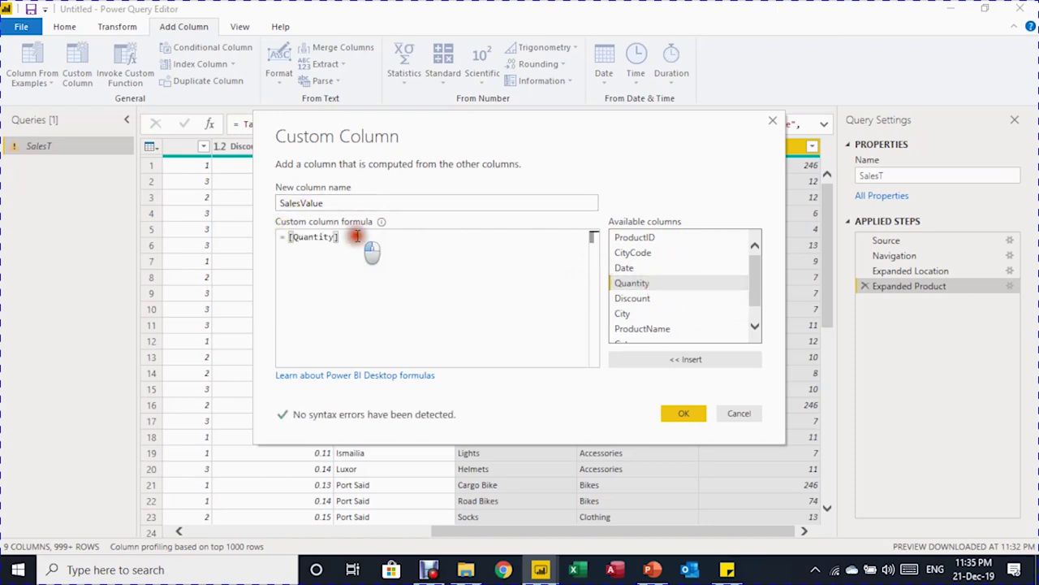
{"action": "type", "text": "*"}
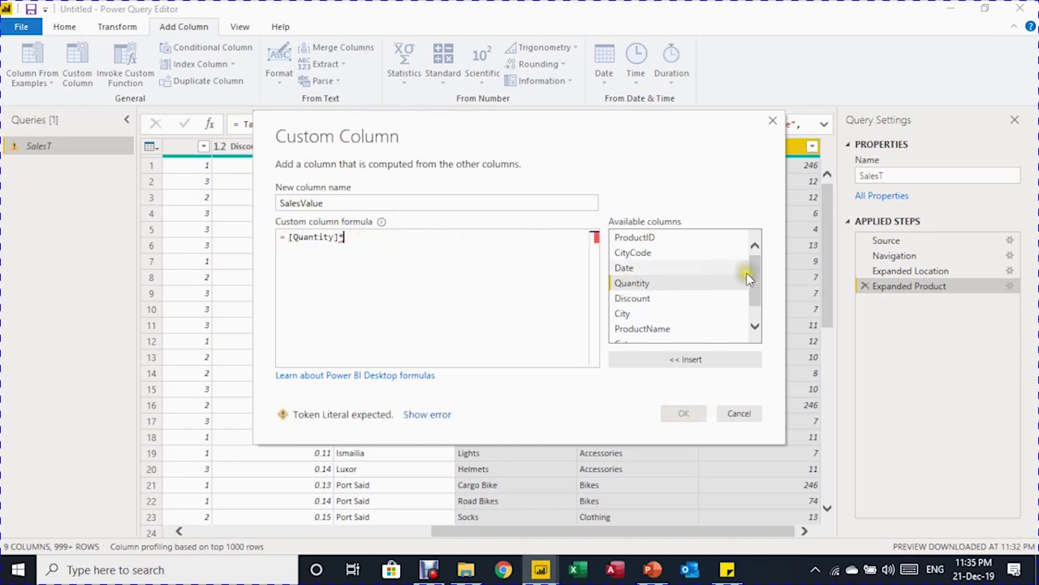
{"action": "left_click_drag", "start_coordinate": [756, 285], "coordinate": [745, 317]}
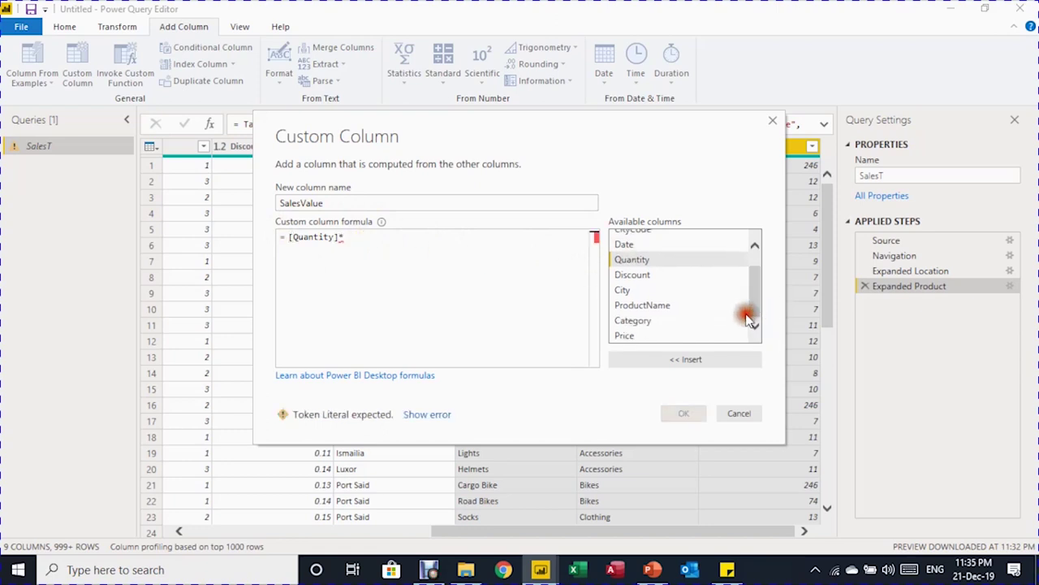
{"action": "double_click", "coordinate": [648, 335]}
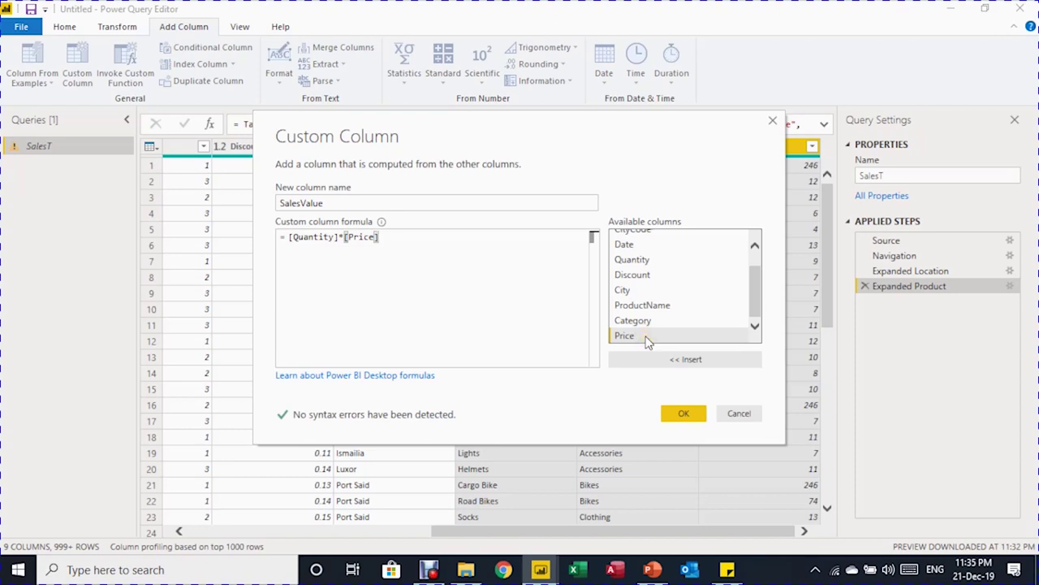
{"action": "type", "text": "*(1-"}
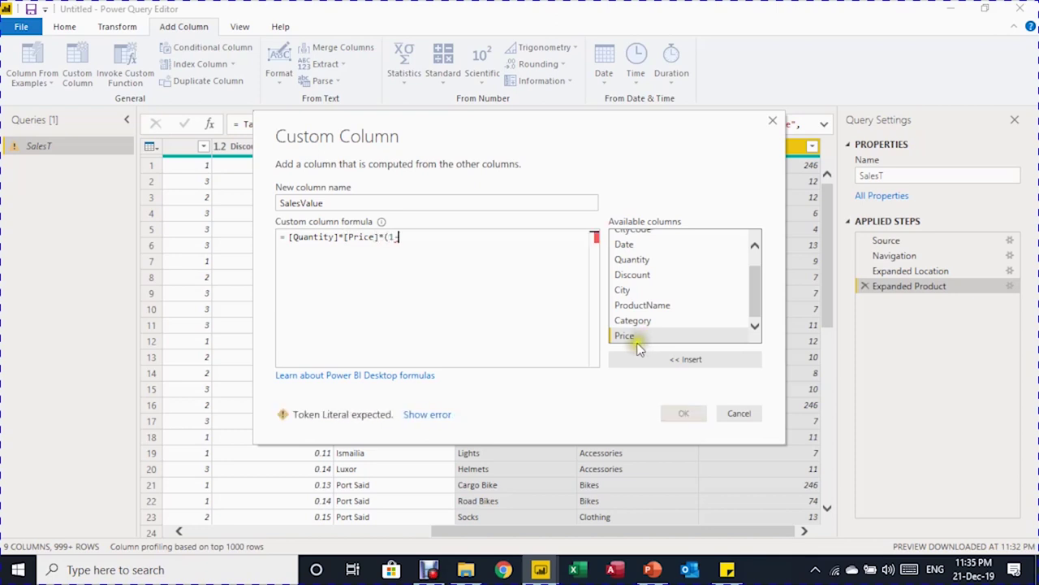
{"action": "left_click", "coordinate": [648, 274]}
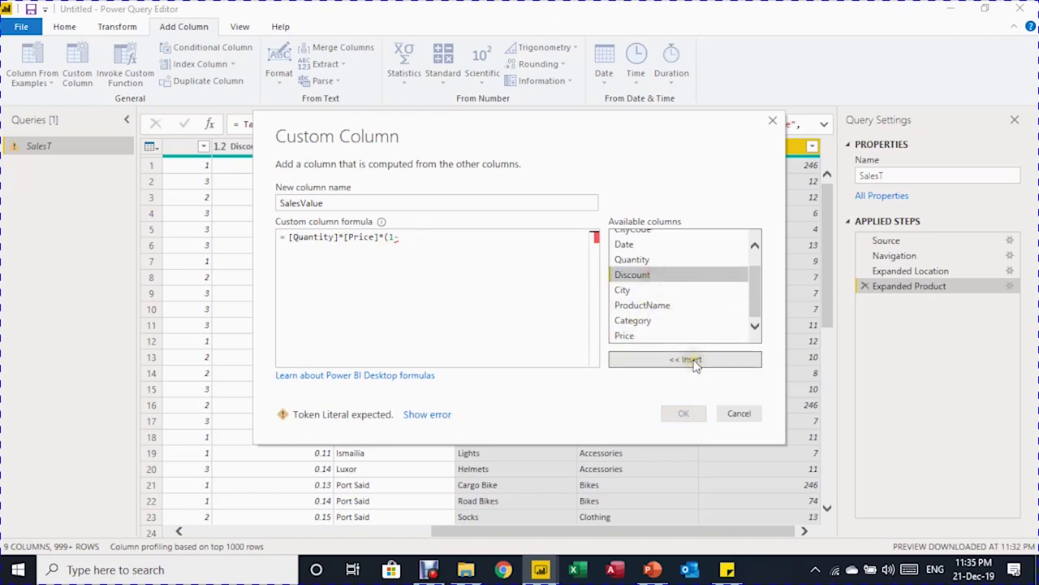
{"action": "double_click", "coordinate": [654, 277]}
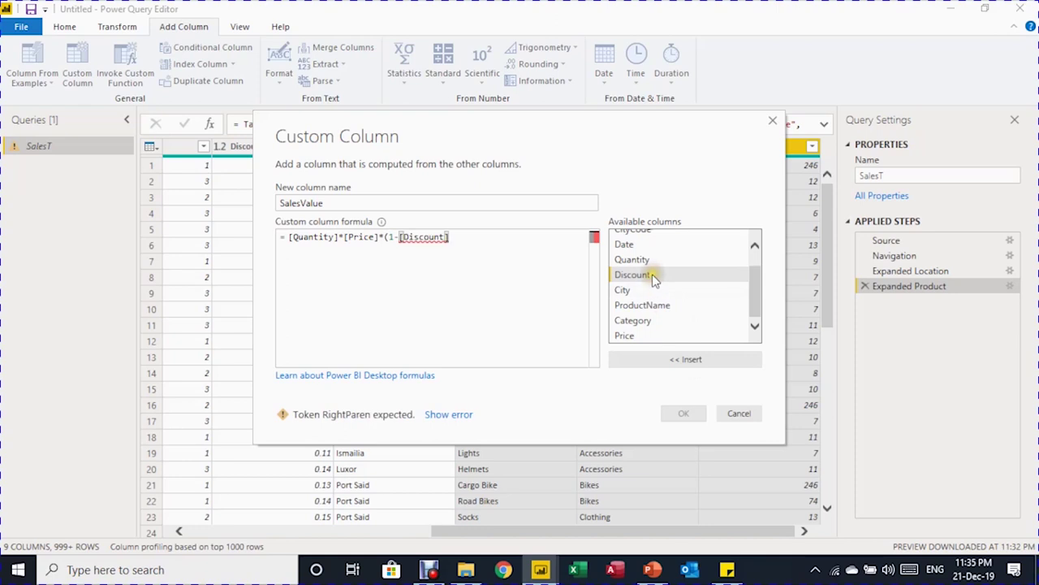
{"action": "type", "text": ")"}
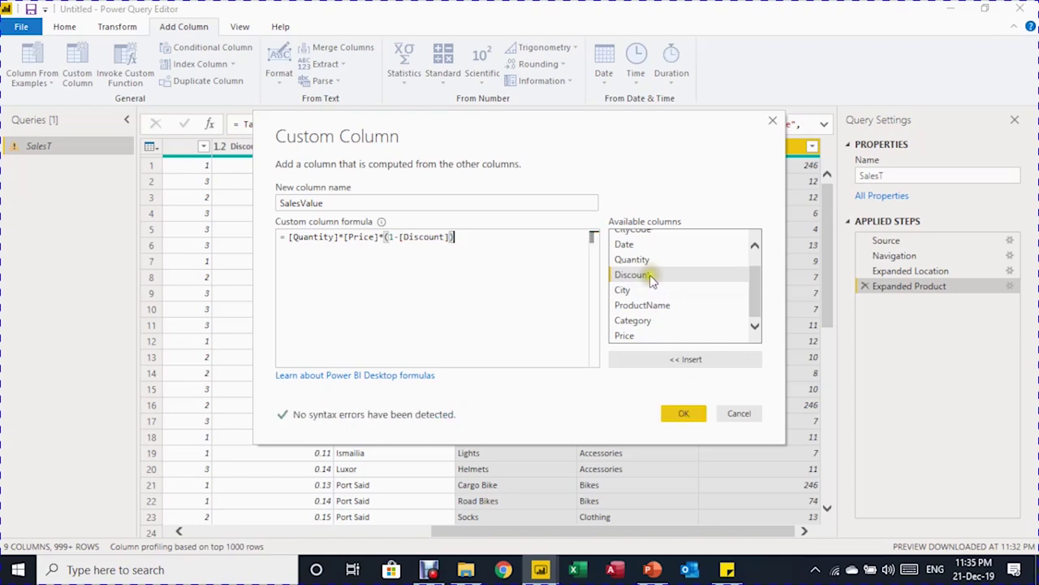
{"action": "left_click", "coordinate": [681, 414]}
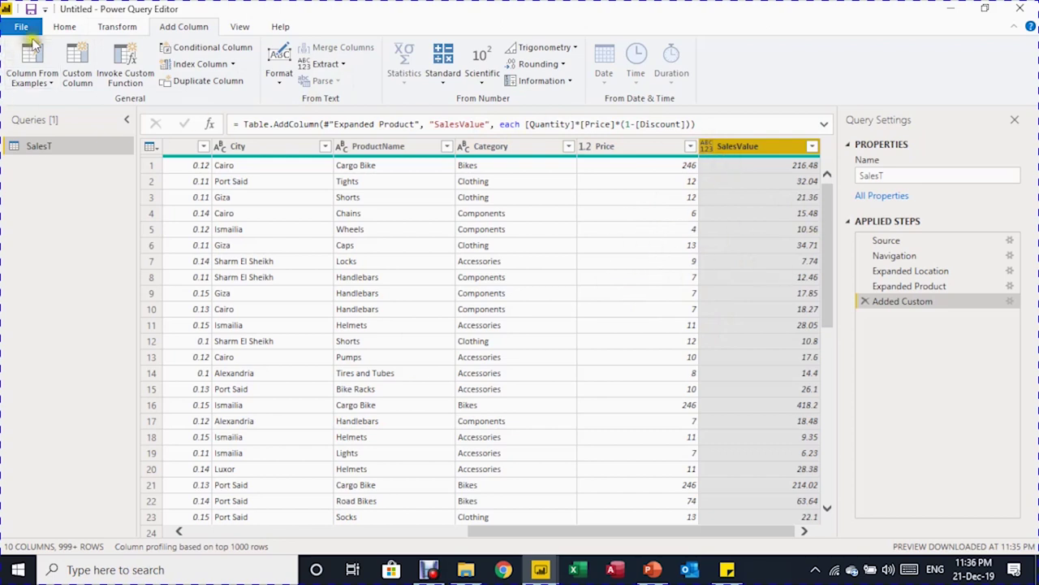
Set the SalesValue column's data type to Fixed decimal number
{"action": "left_click", "coordinate": [64, 27]}
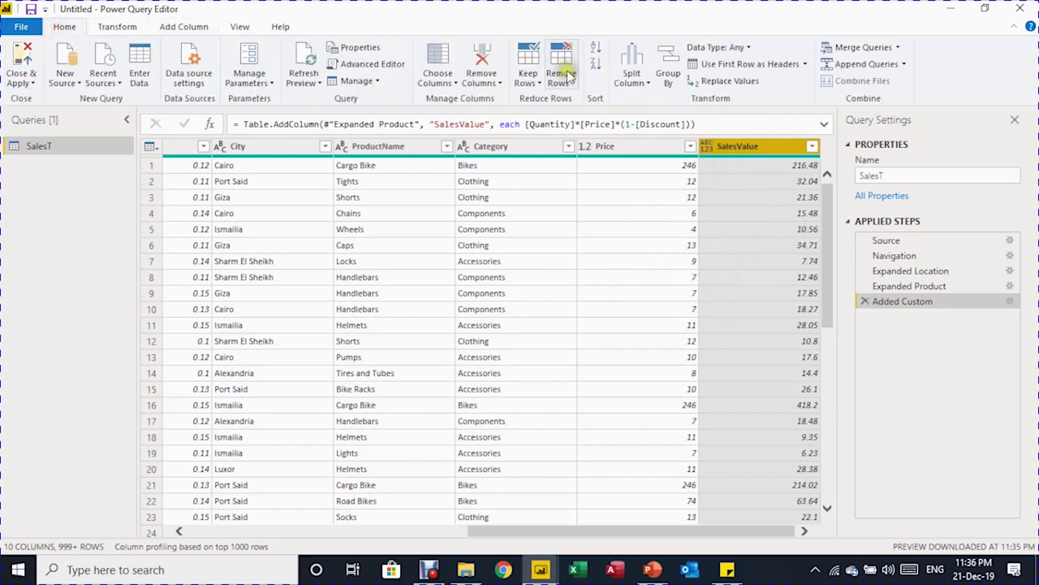
{"action": "left_click", "coordinate": [748, 49]}
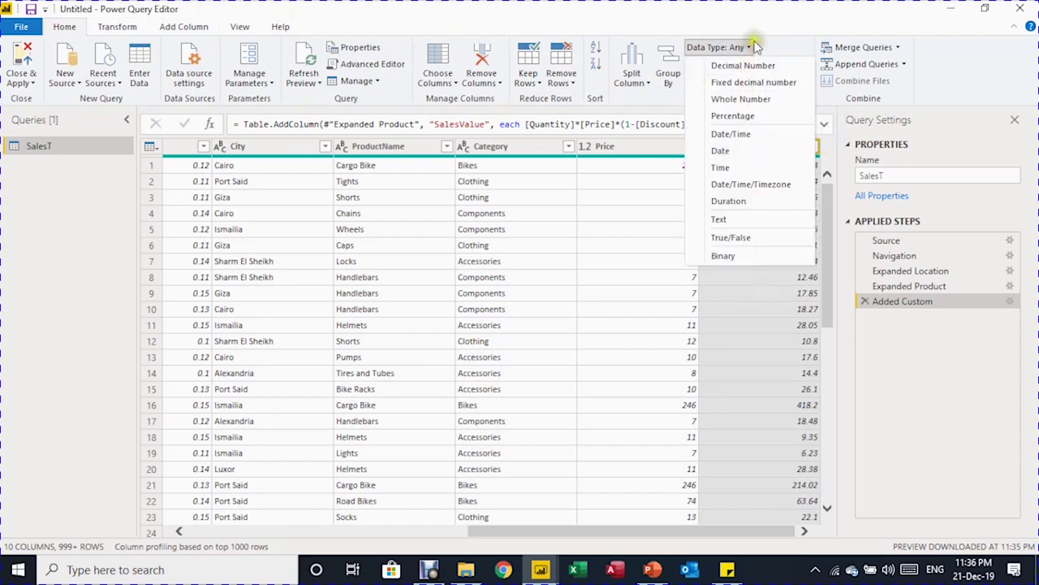
{"action": "left_click", "coordinate": [747, 84]}
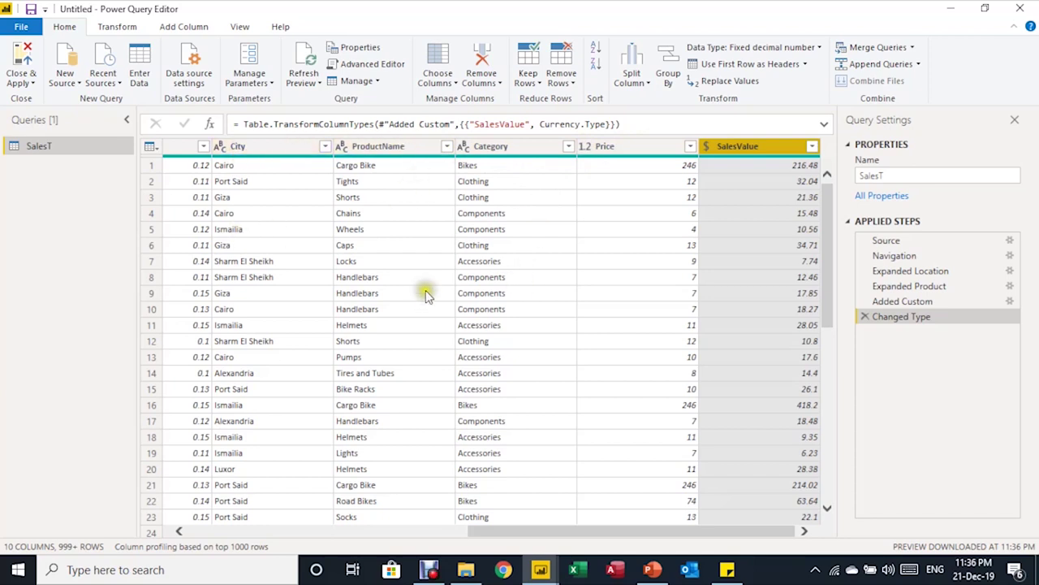
Set the Discount column's data type to Percentage
{"action": "left_click_drag", "start_coordinate": [523, 530], "coordinate": [342, 531]}
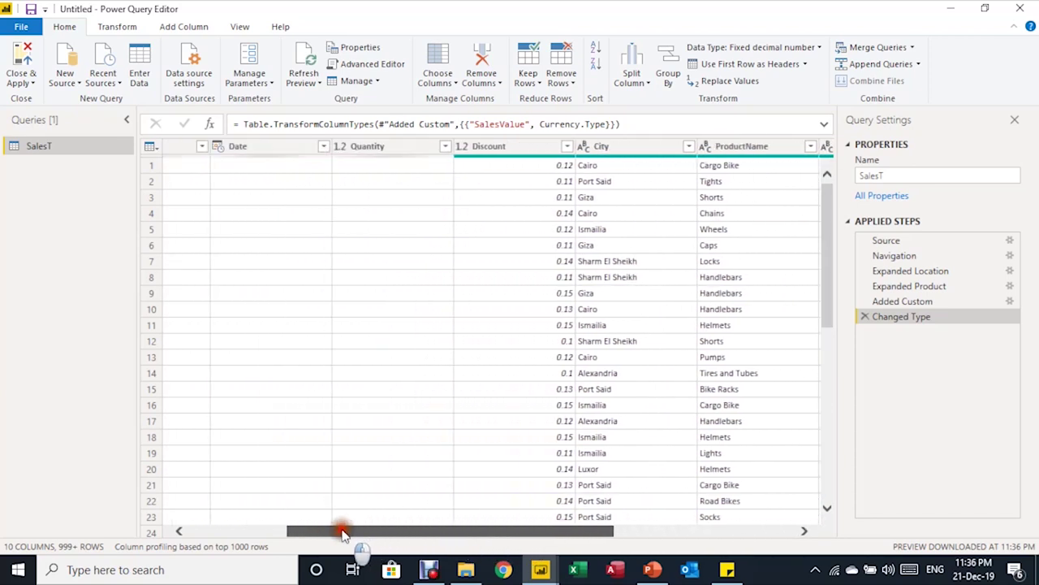
{"action": "left_click", "coordinate": [464, 147]}
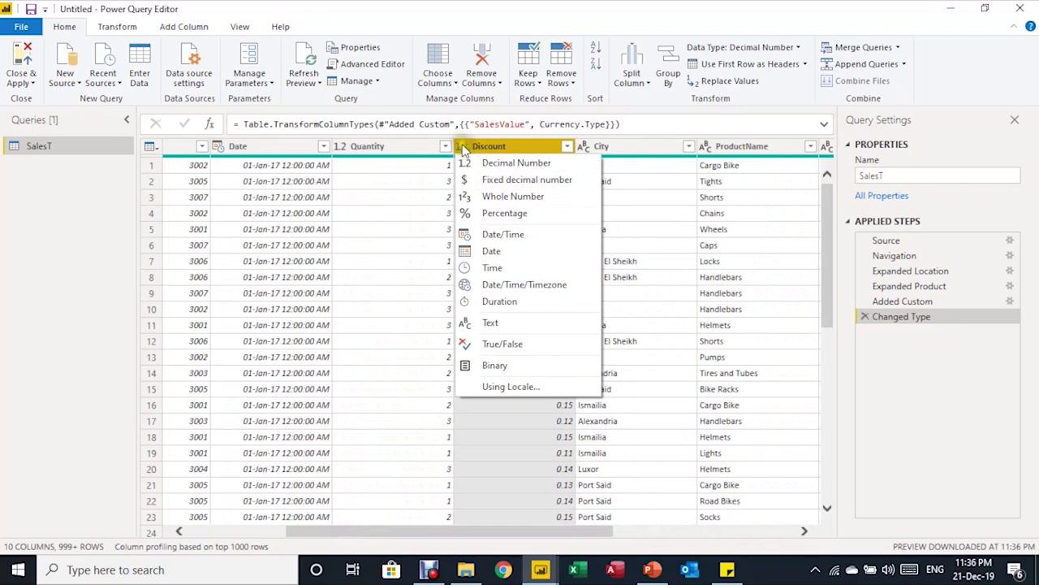
{"action": "left_click", "coordinate": [484, 213]}
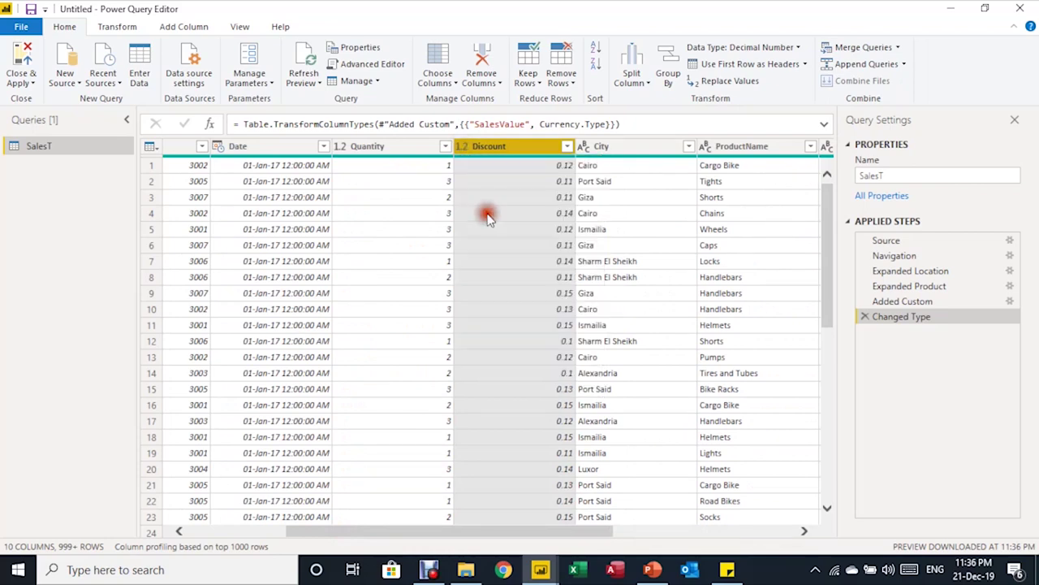
Set the data type of the Quantity, CityCode and ProductID columns together to Whole Number
{"action": "left_click", "coordinate": [377, 147]}
{"action": "left_click_drag", "start_coordinate": [474, 531], "coordinate": [338, 528]}
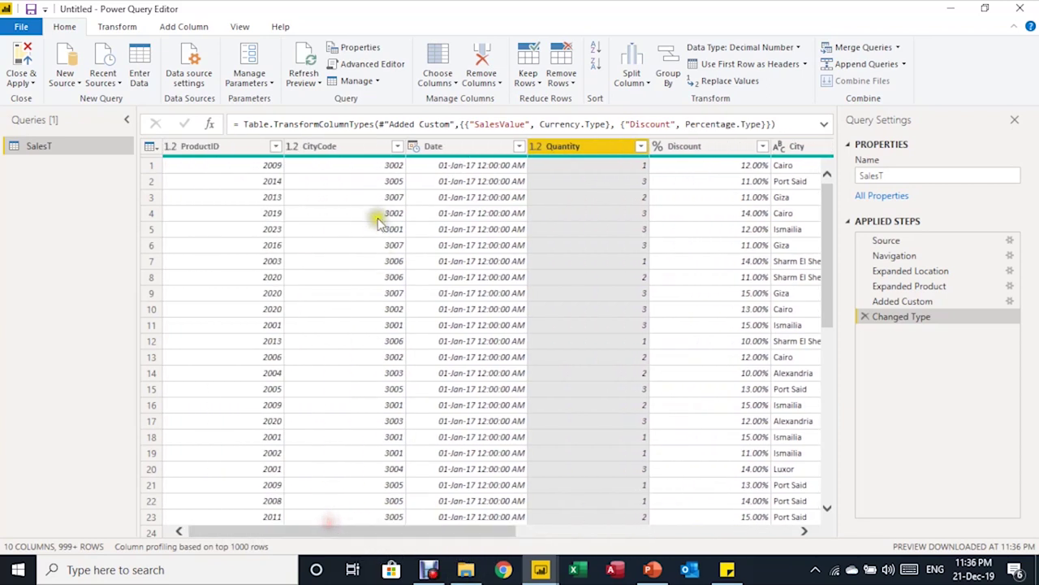
{"action": "left_click", "coordinate": [349, 146], "text": "ctrl"}
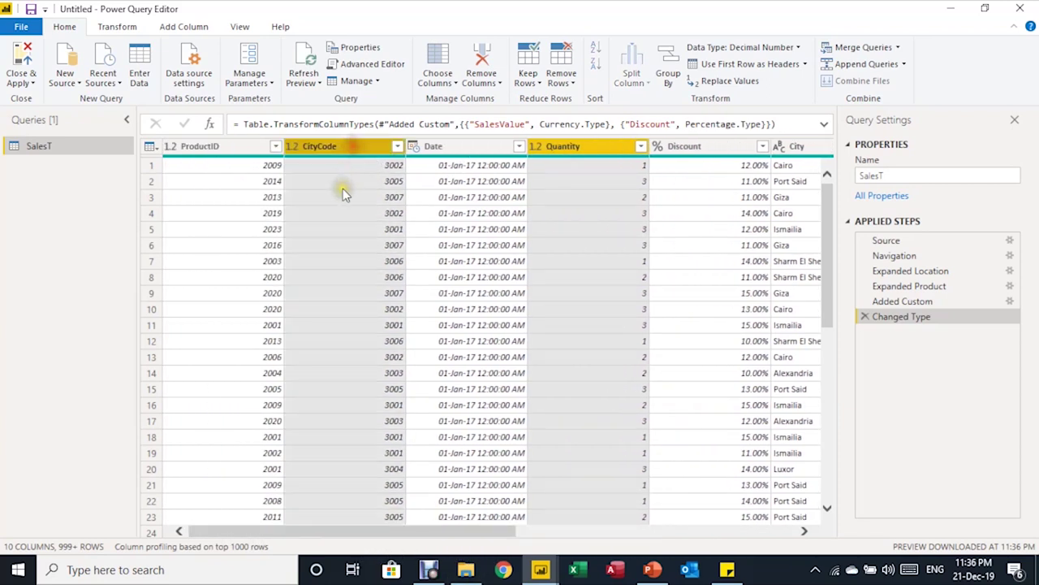
{"action": "left_click", "coordinate": [203, 147], "text": "ctrl"}
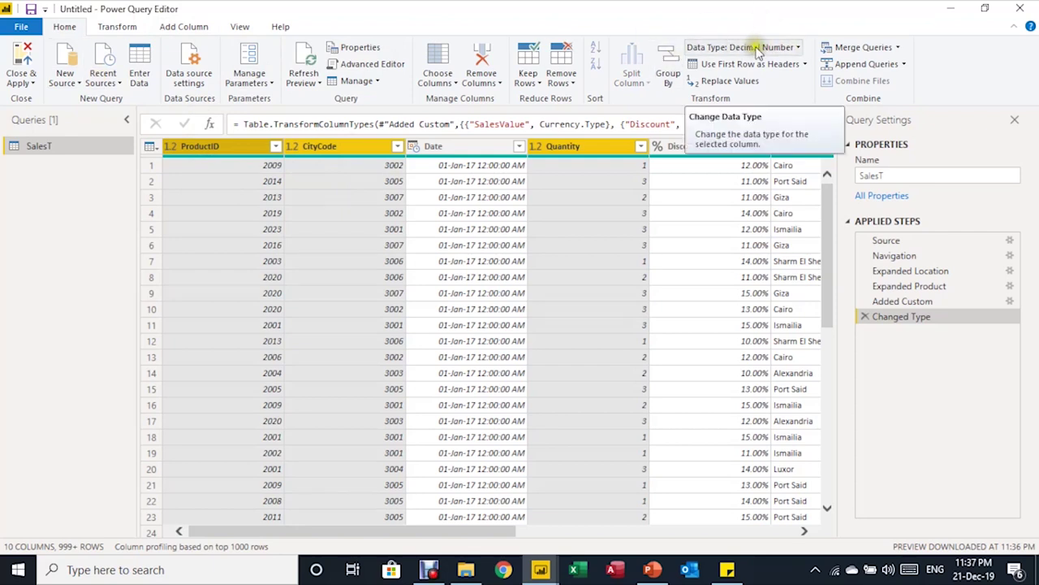
{"action": "left_click", "coordinate": [800, 48]}
{"action": "left_click", "coordinate": [740, 99]}
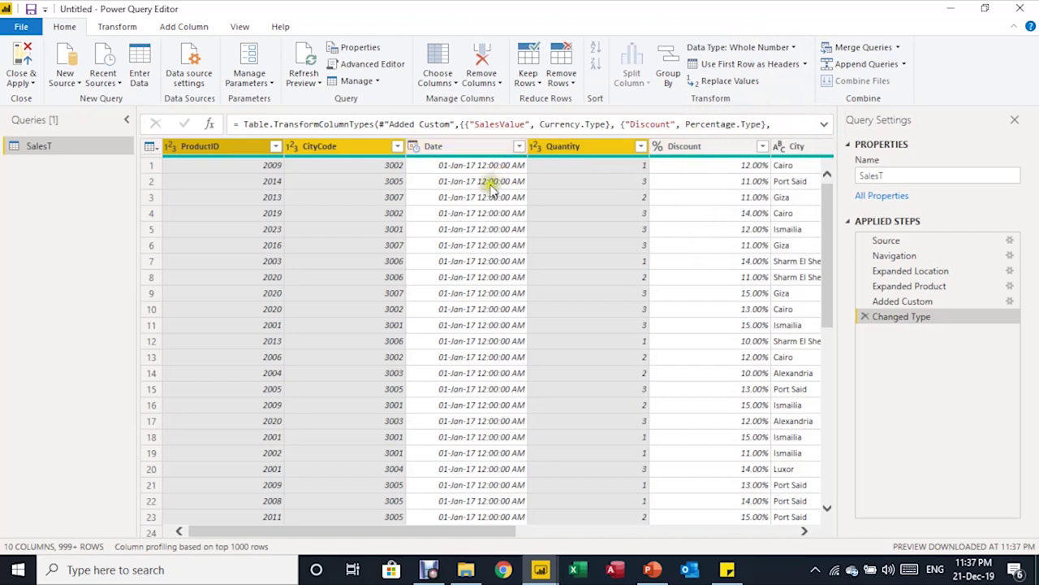
Set the Date column's data type to Date, and apply the query changes to load SalesT into the report
{"action": "left_click", "coordinate": [415, 148]}
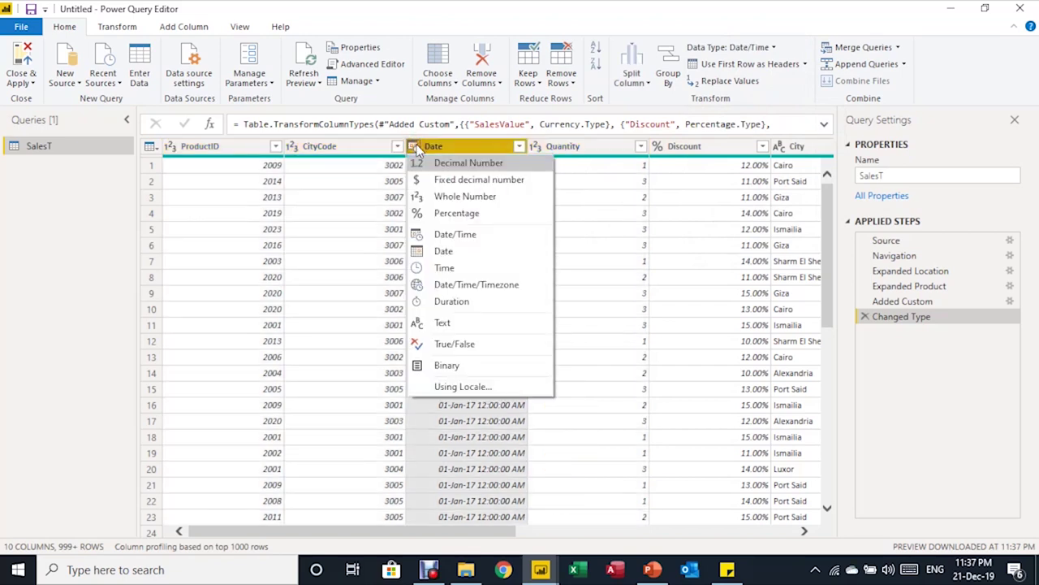
{"action": "left_click", "coordinate": [443, 253]}
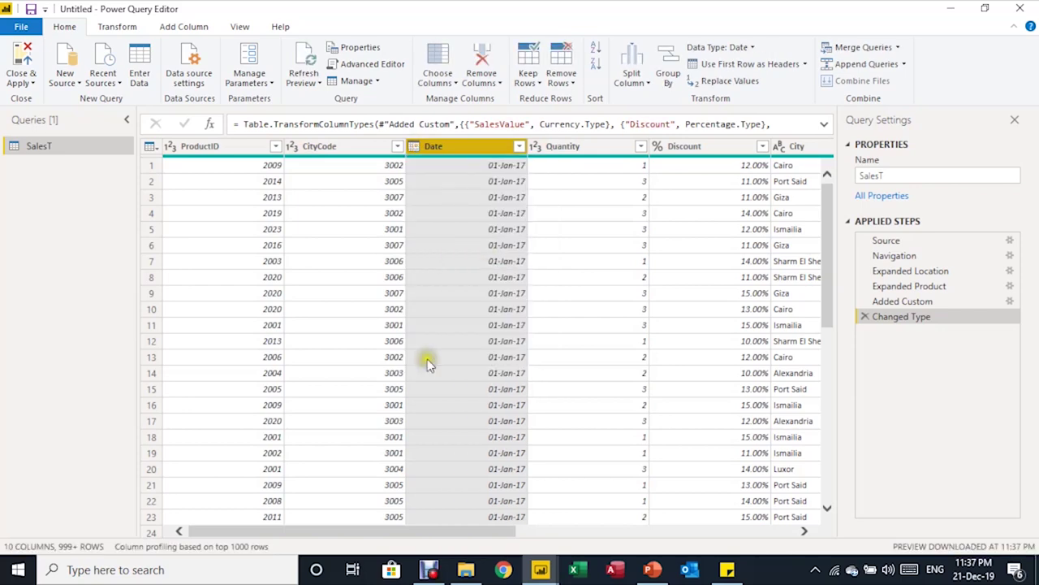
{"action": "left_click_drag", "start_coordinate": [390, 531], "coordinate": [739, 502]}
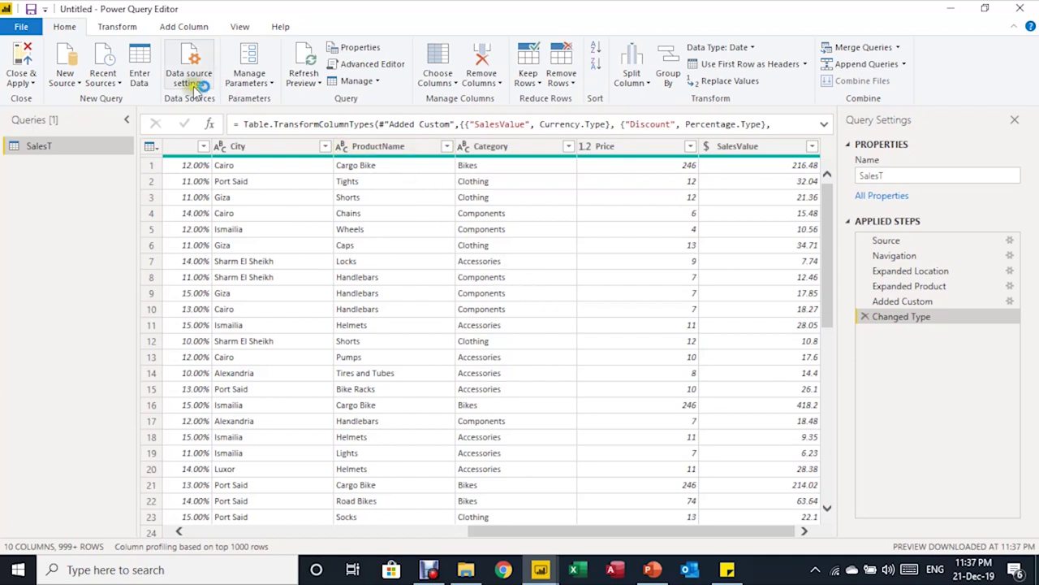
{"action": "left_click", "coordinate": [22, 63]}
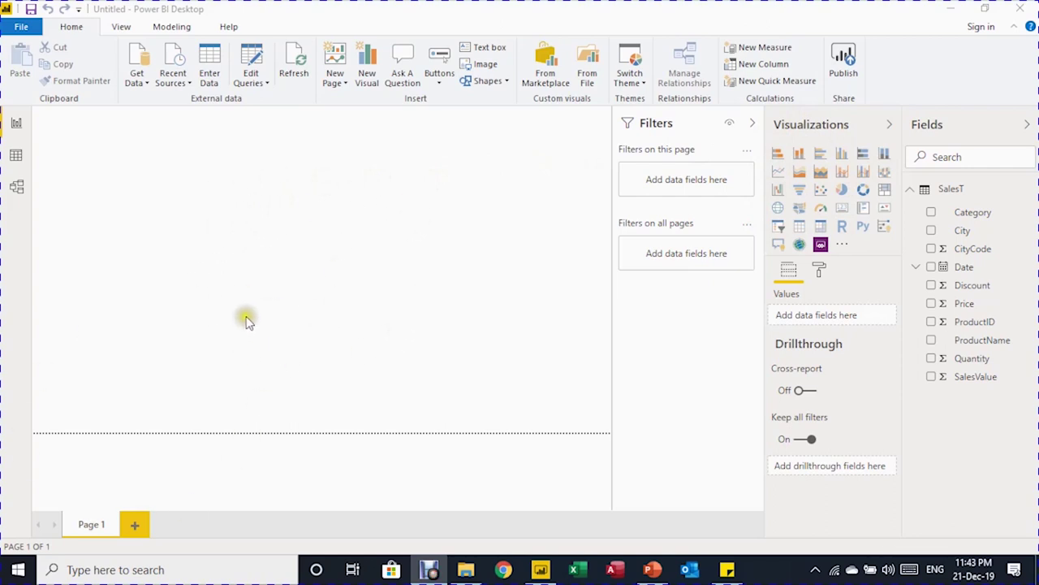
Add two blank report pages and delete them both
{"action": "left_click", "coordinate": [136, 522]}
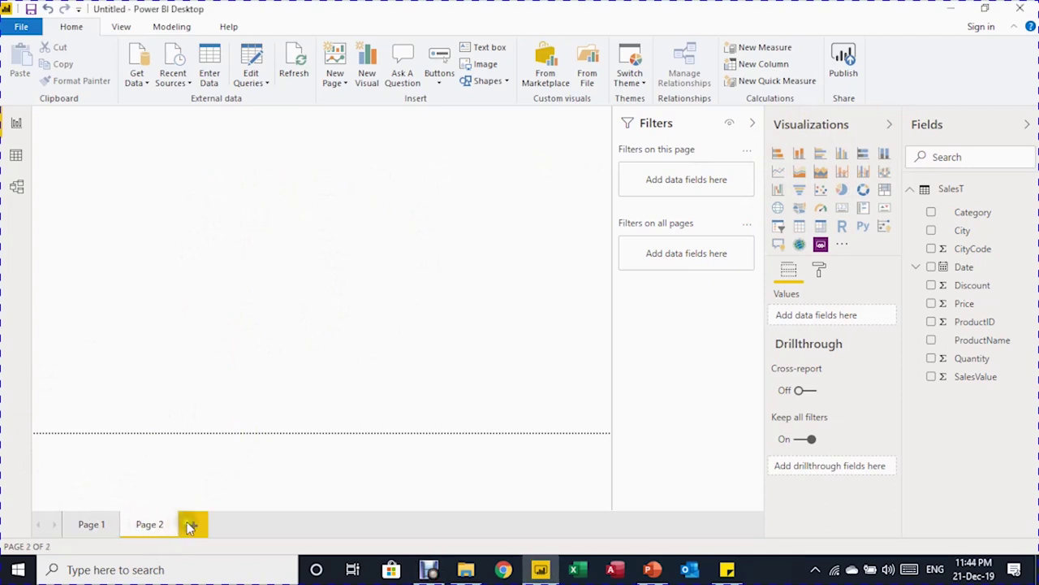
{"action": "left_click", "coordinate": [194, 523]}
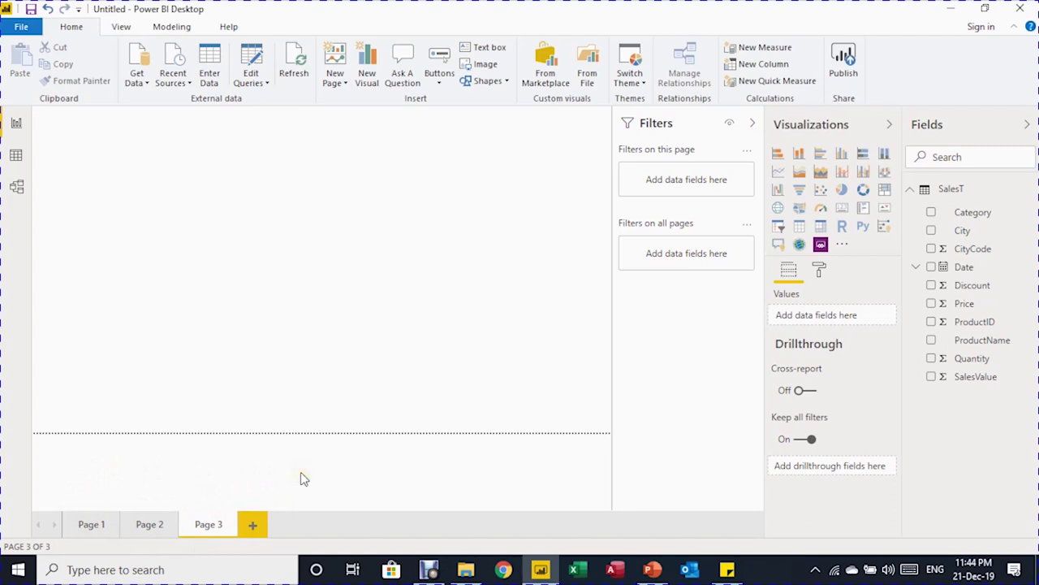
{"action": "left_click", "coordinate": [193, 527]}
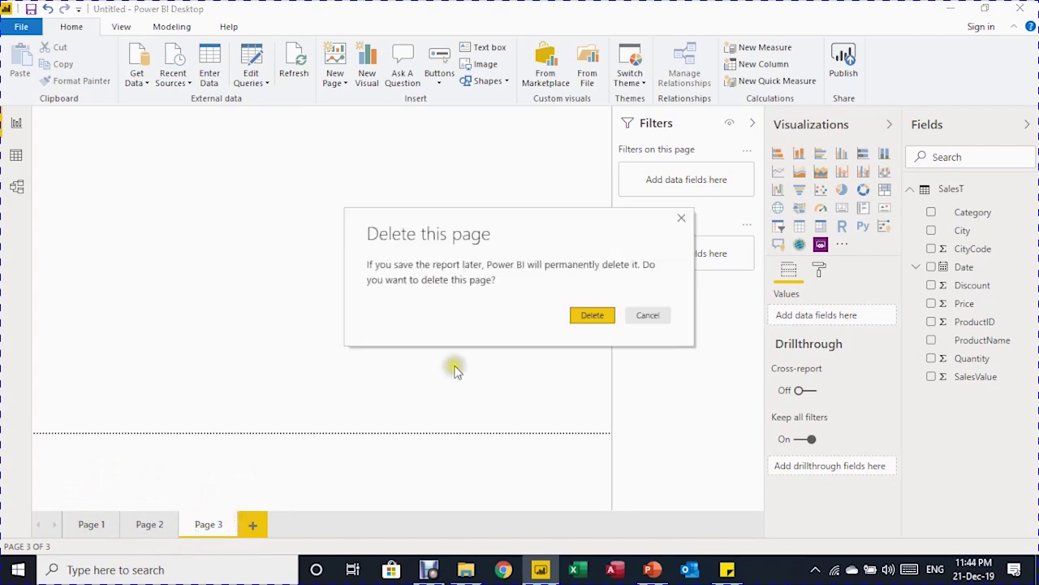
{"action": "left_click", "coordinate": [587, 315]}
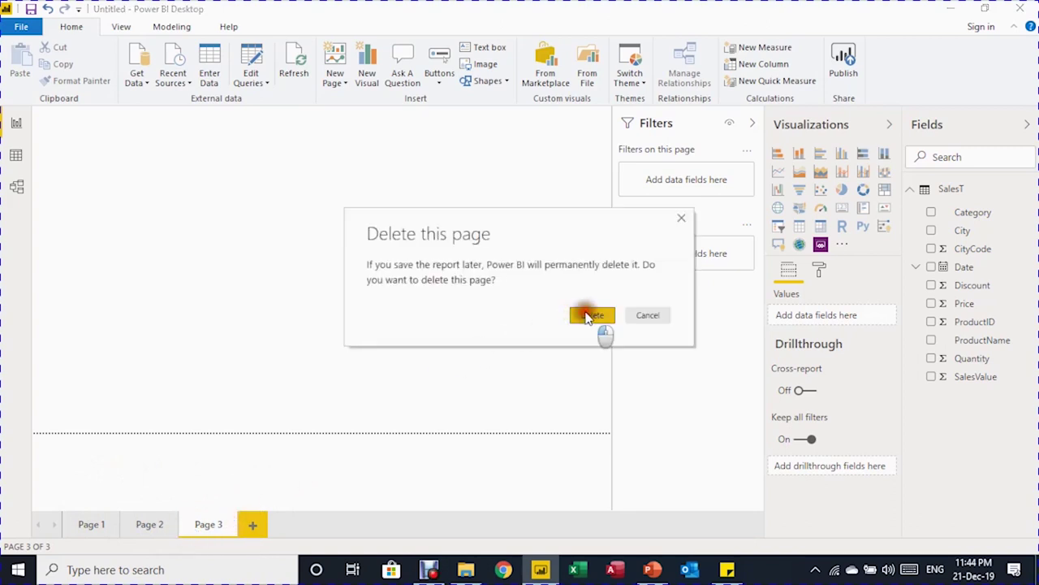
{"action": "left_click", "coordinate": [173, 523]}
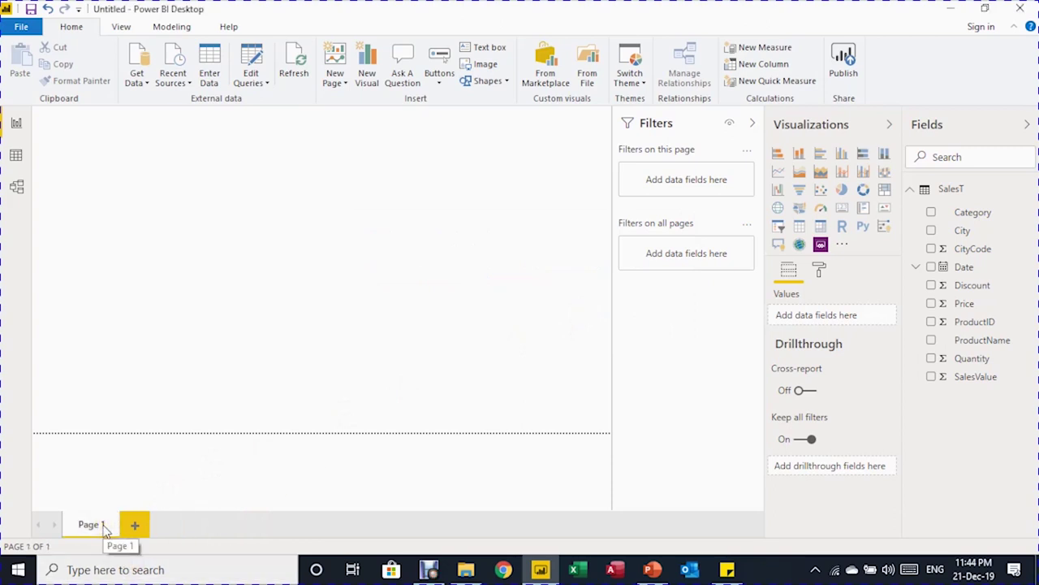
Rename the report page Page 1 as Salesreport
{"action": "double_click", "coordinate": [104, 526]}
{"action": "type", "text": "Salesreport"}
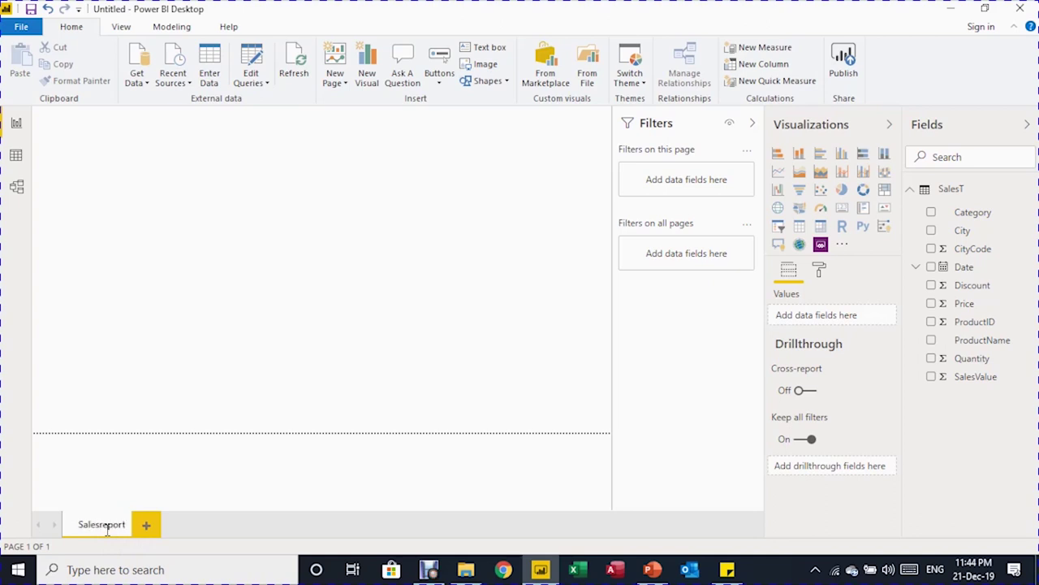
{"action": "key", "text": "Return"}
In the data view of SalesT, create the measure TotalSales = SUM(SalesT[SalesValue])
{"action": "left_click", "coordinate": [16, 156]}
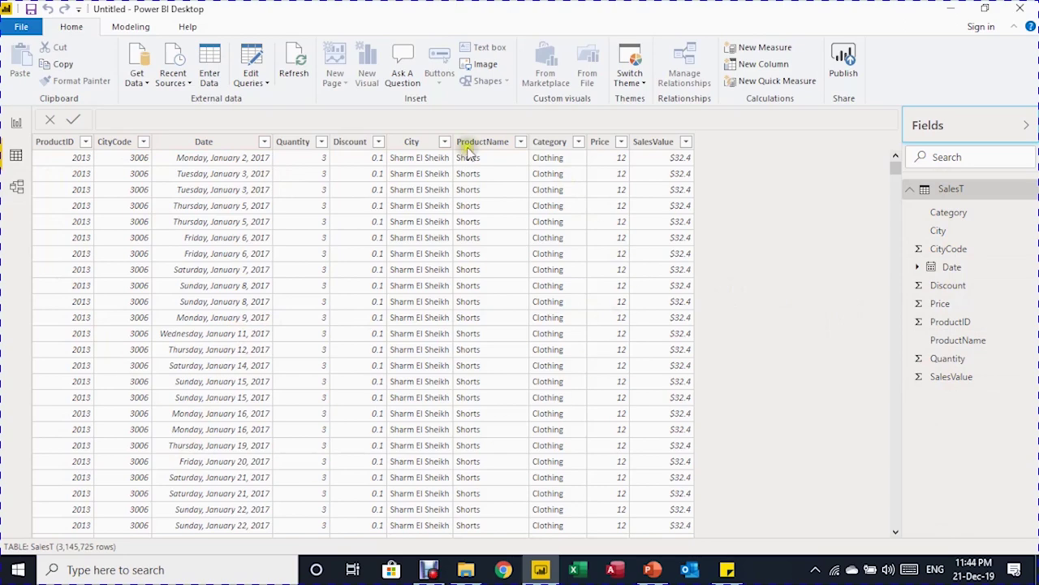
{"action": "left_click_drag", "start_coordinate": [899, 169], "coordinate": [901, 143]}
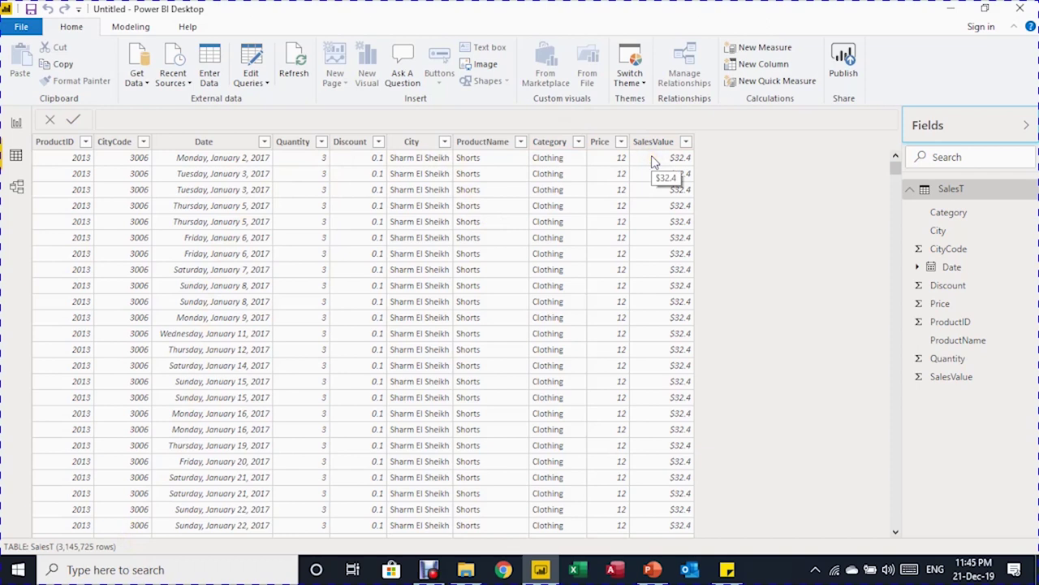
{"action": "left_click", "coordinate": [143, 28]}
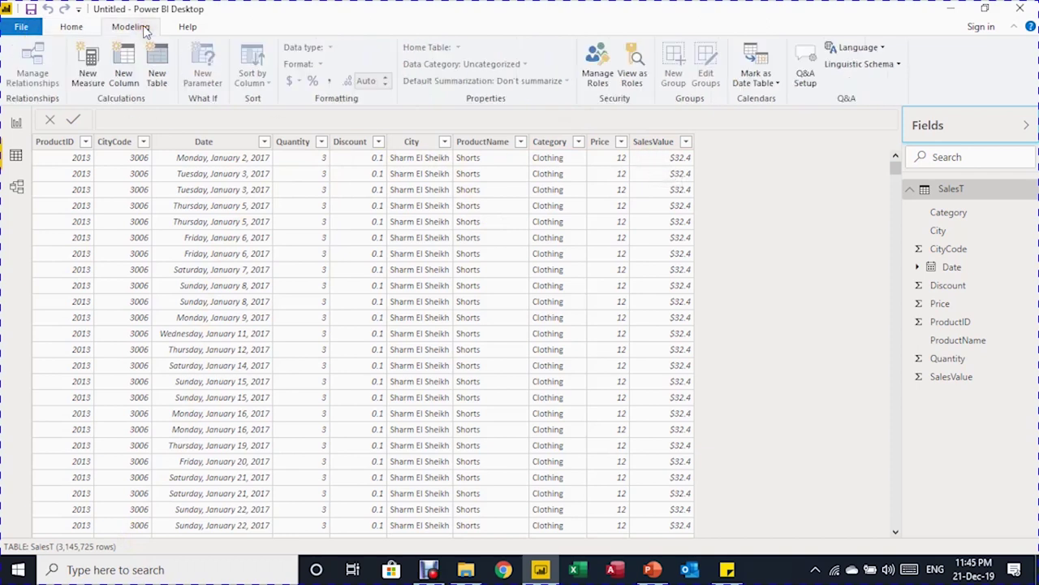
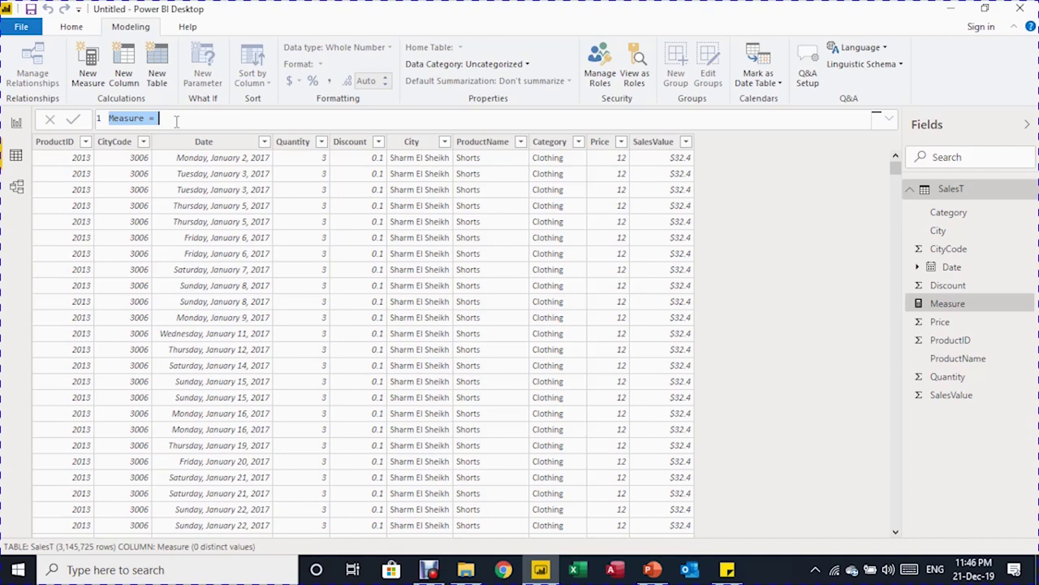
{"action": "type", "text": "TotalS"}
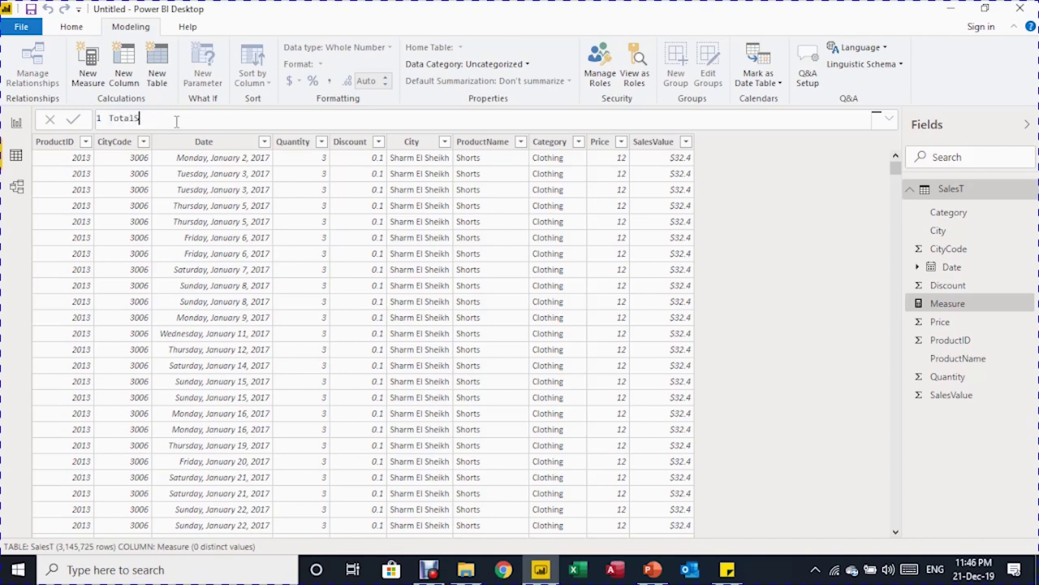
{"action": "type", "text": "ales=s"}
{"action": "type", "text": "u"}
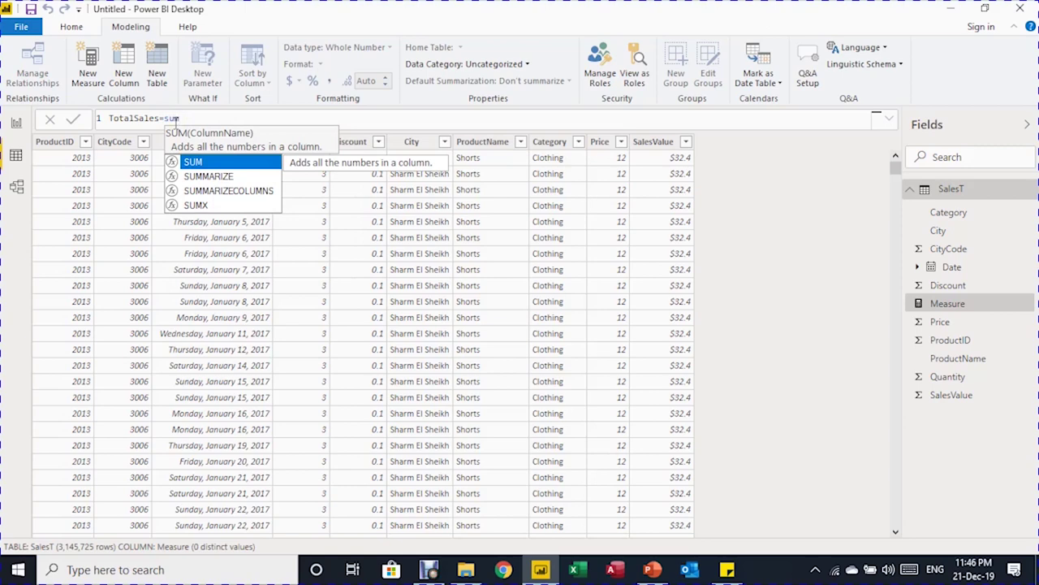
{"action": "type", "text": "m"}
{"action": "double_click", "coordinate": [224, 162]}
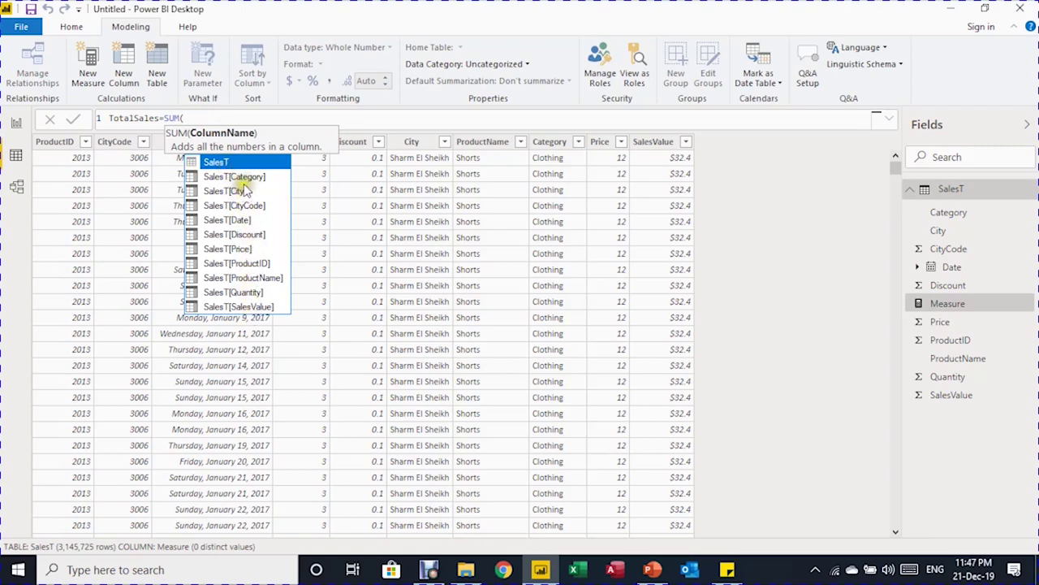
{"action": "left_click", "coordinate": [252, 306]}
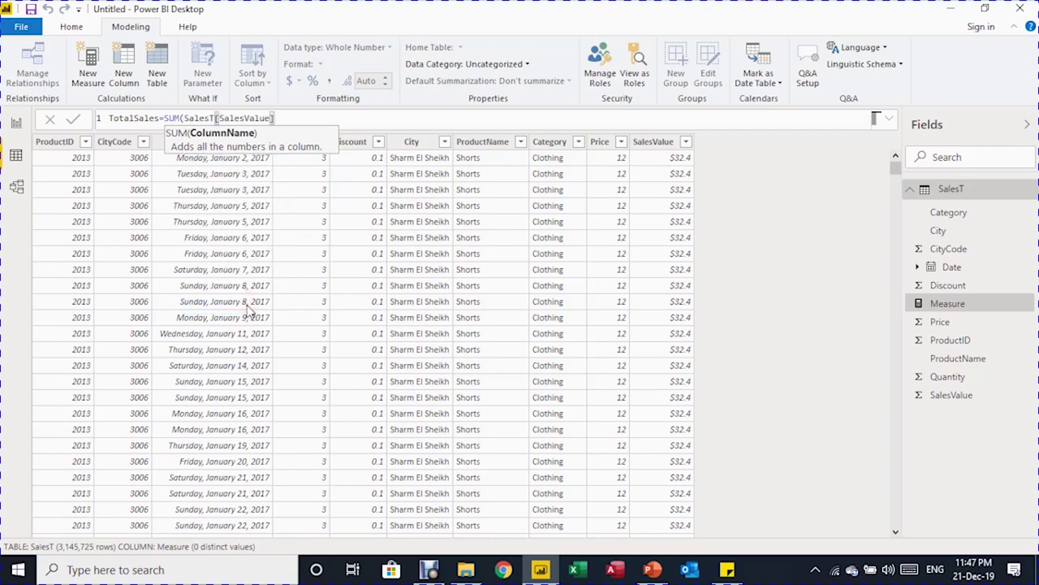
{"action": "left_click", "coordinate": [303, 118]}
{"action": "type", "text": ")"}
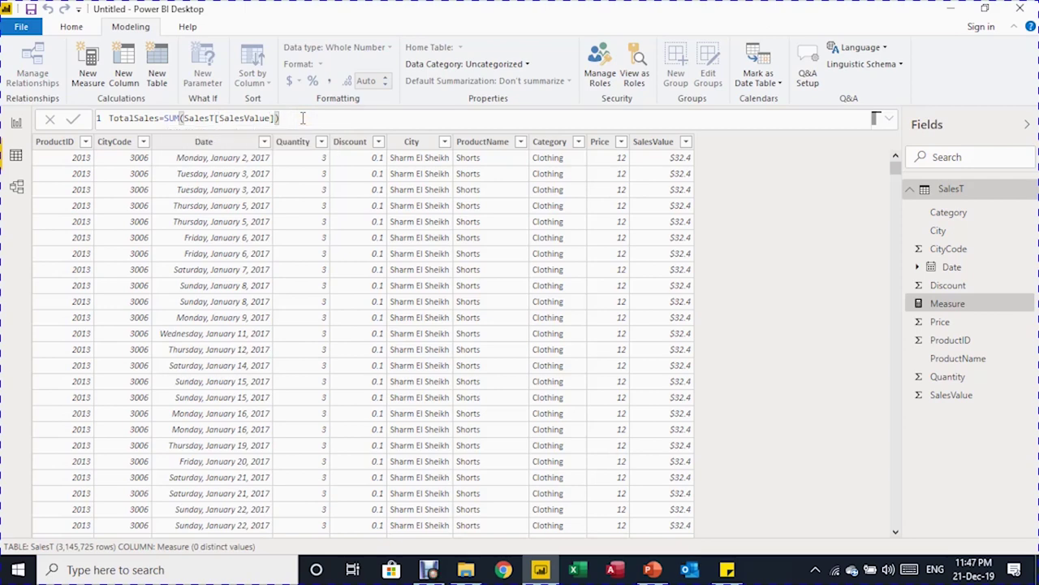
{"action": "left_click", "coordinate": [73, 119]}
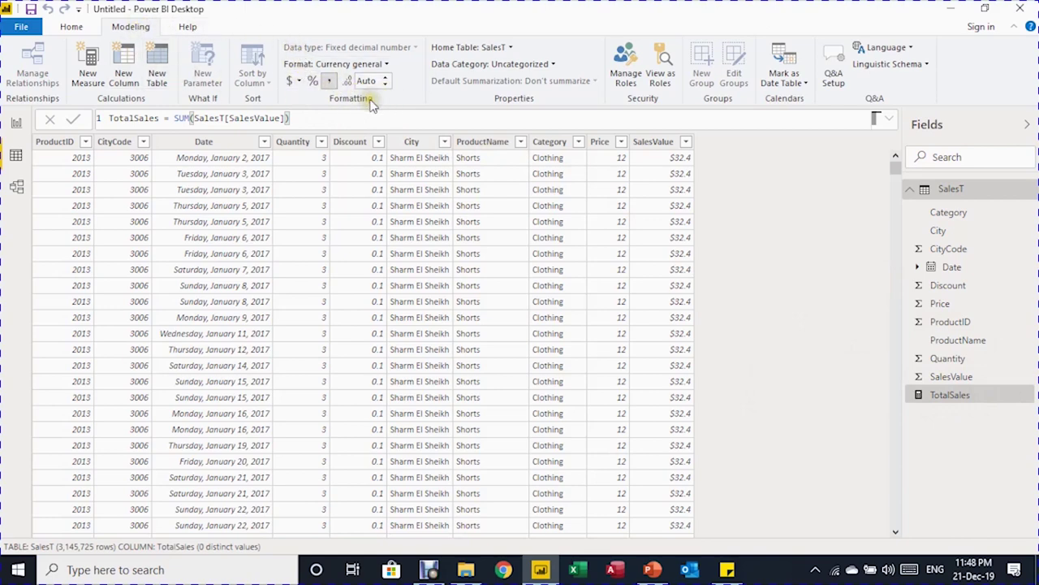
Format the TotalSales measure as £ English (United Kingdom) currency with 0 decimal places
{"action": "left_click", "coordinate": [302, 81]}
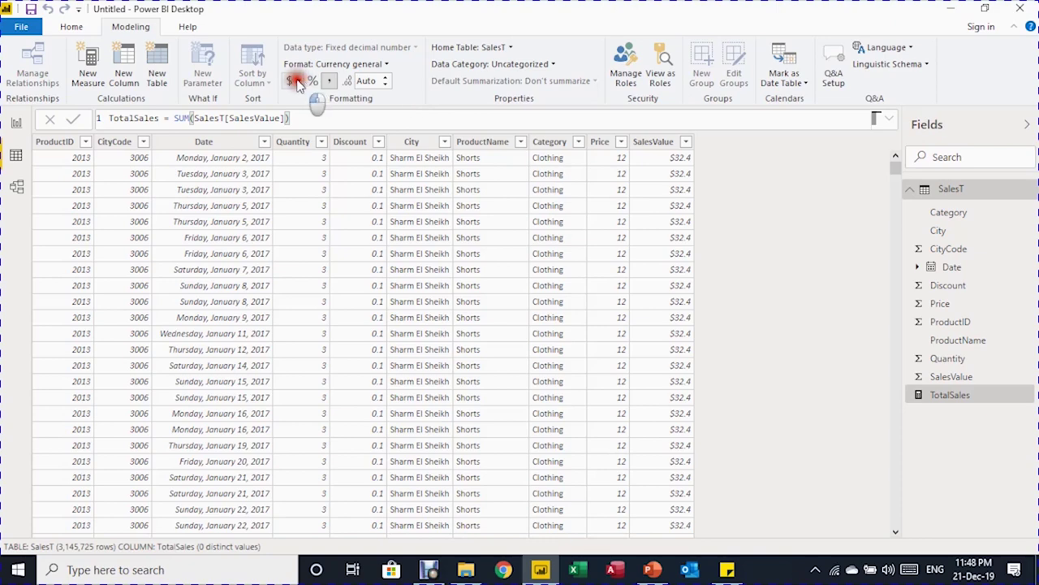
{"action": "left_click", "coordinate": [337, 190]}
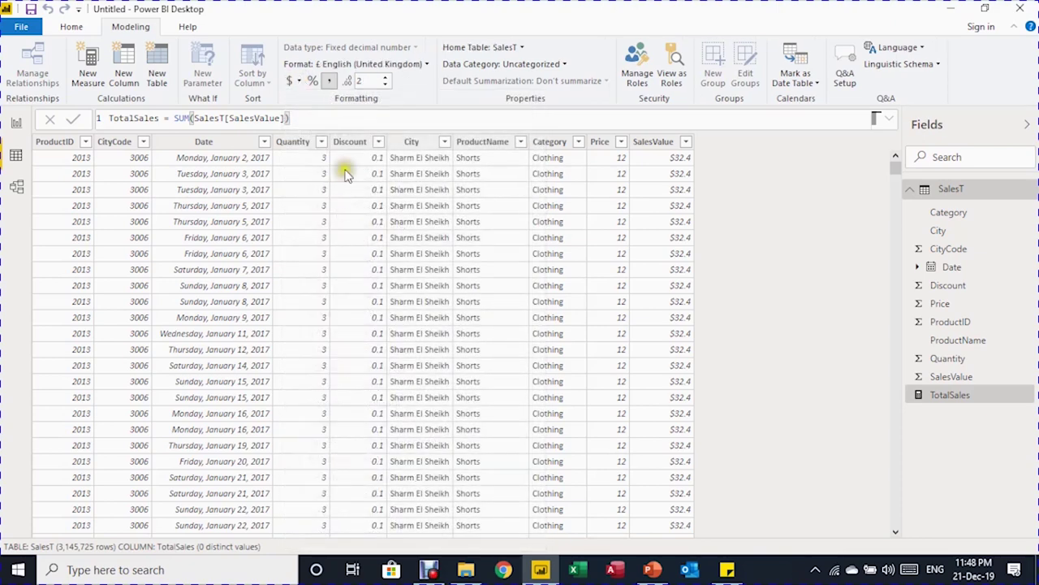
{"action": "left_click", "coordinate": [386, 86]}
{"action": "left_click", "coordinate": [385, 86]}
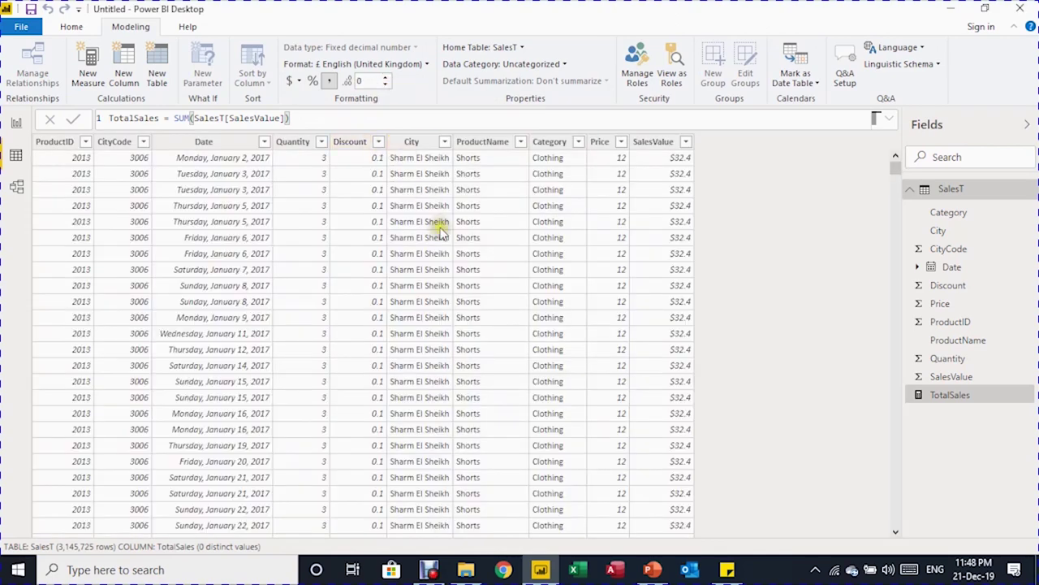
Create a second measure in SalesT, TotalQuantity = SUM(SalesT[Quantity])
{"action": "left_click", "coordinate": [89, 63]}
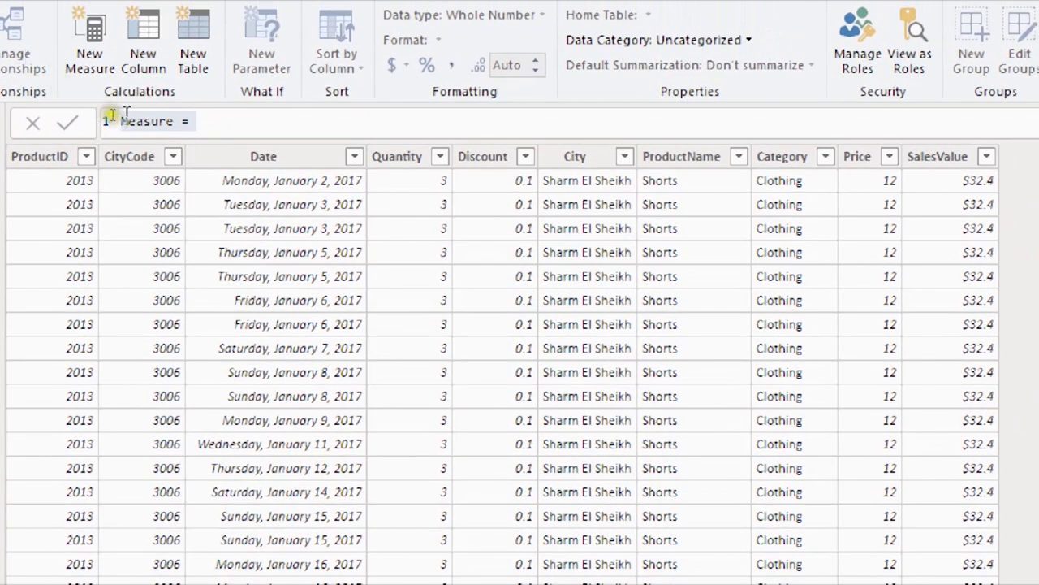
{"action": "double_click", "coordinate": [134, 121]}
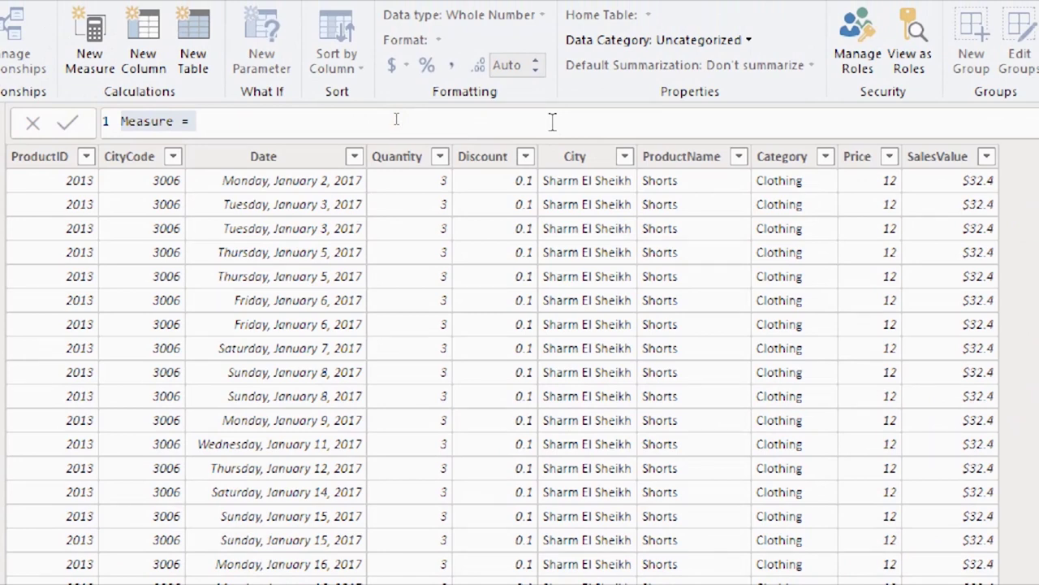
{"action": "type", "text": "Total Quantity"}
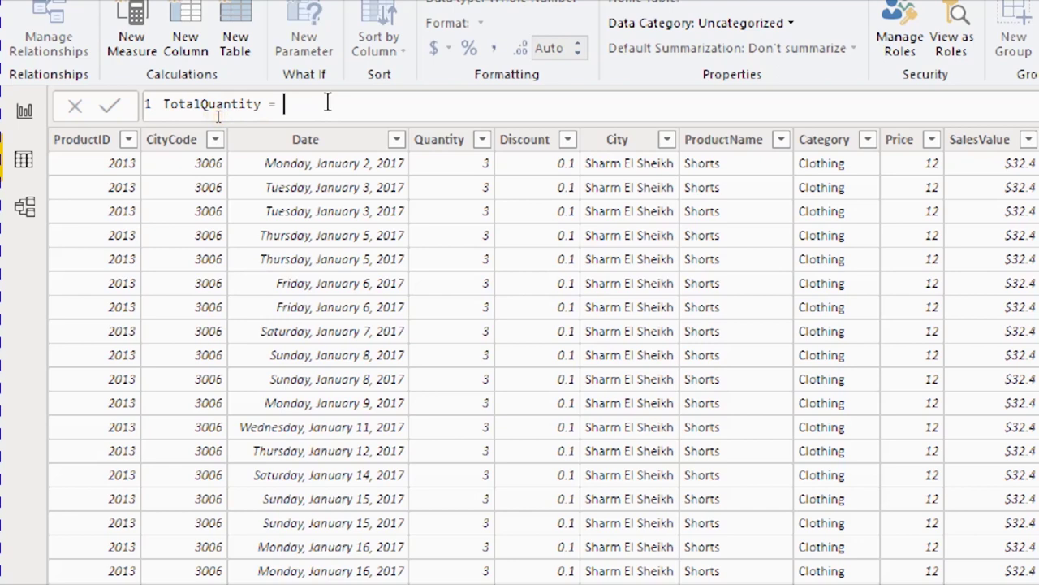
{"action": "type", "text": "sum"}
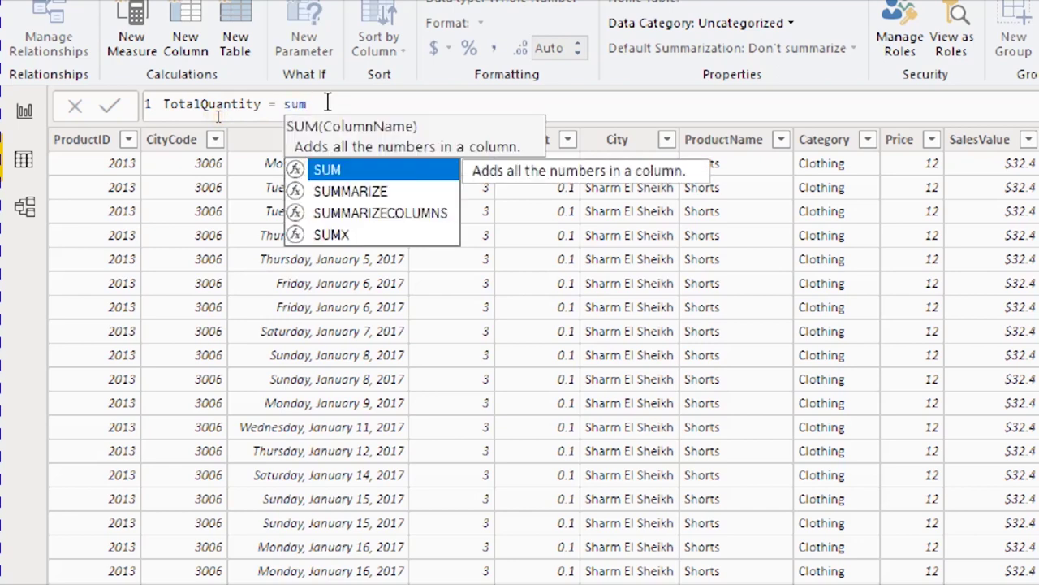
{"action": "key", "text": "Tab"}
{"action": "type", "text": "s"}
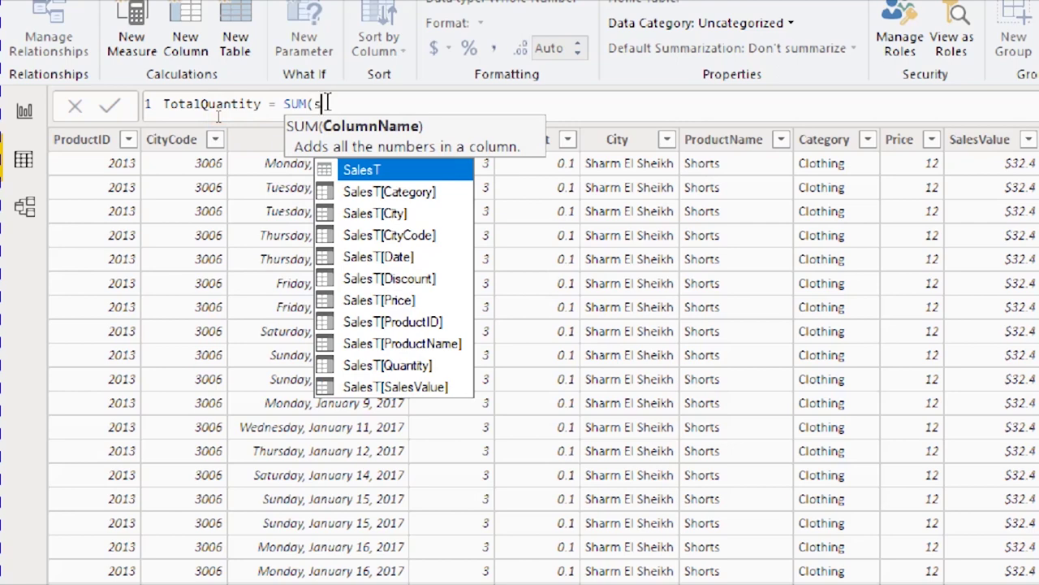
{"action": "type", "text": "alest[q"}
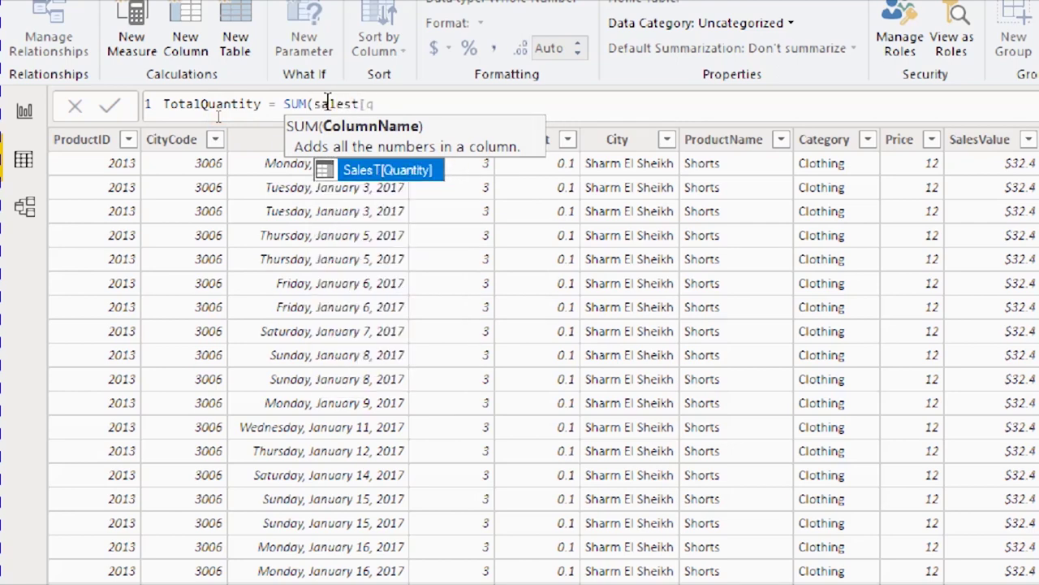
{"action": "key", "text": "Tab"}
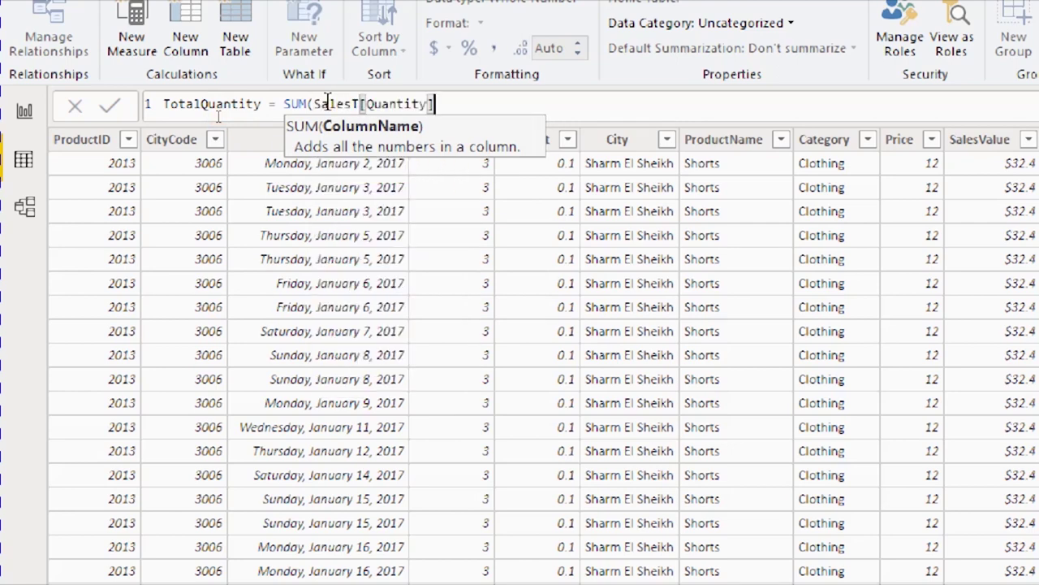
{"action": "type", "text": ")"}
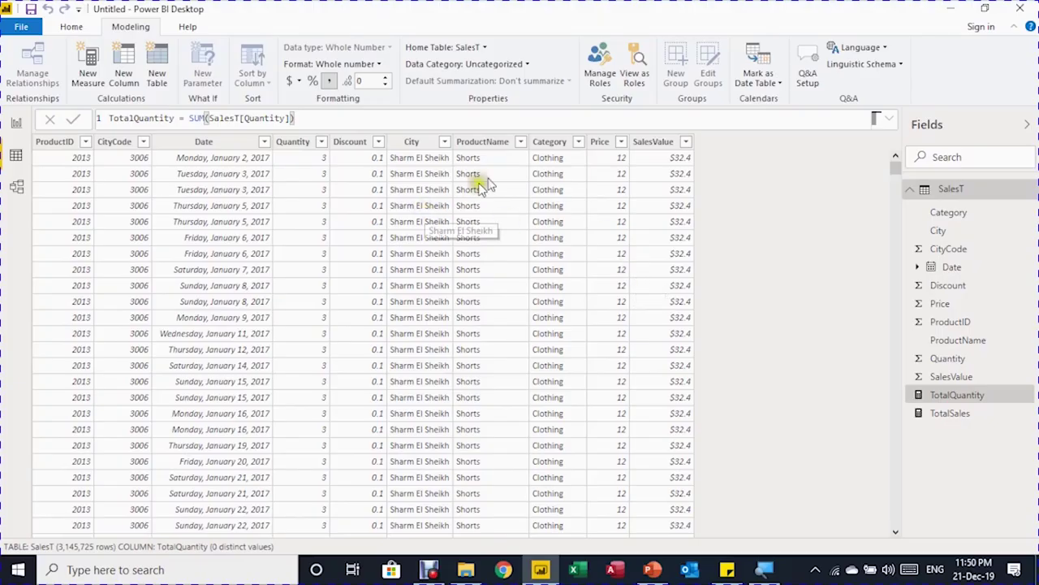
Create a measure AvgPrice = [TotalSales]/[TotalQuantity] from the two existing measures
{"action": "left_click", "coordinate": [95, 75]}
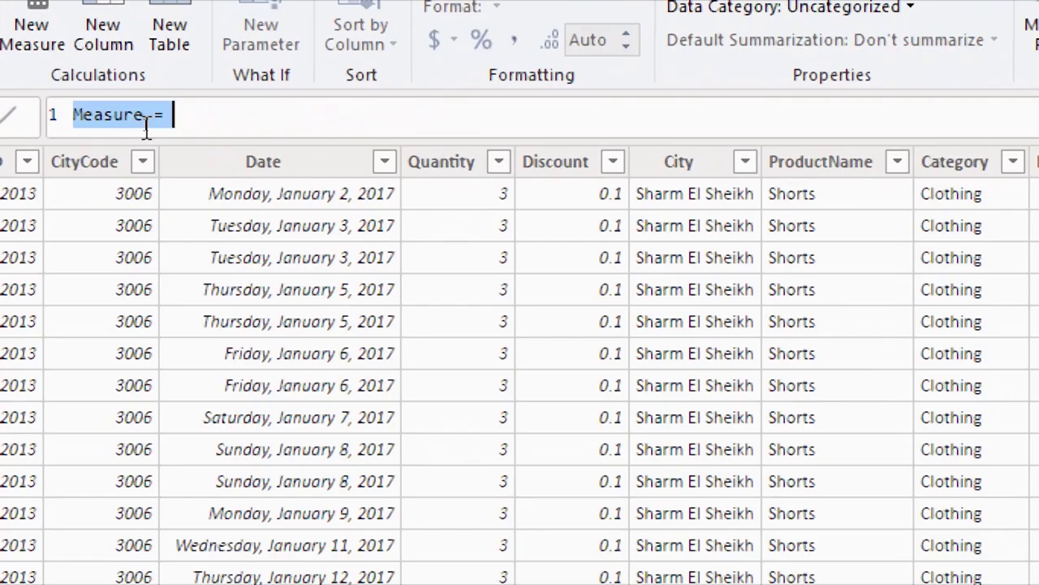
{"action": "type", "text": "A"}
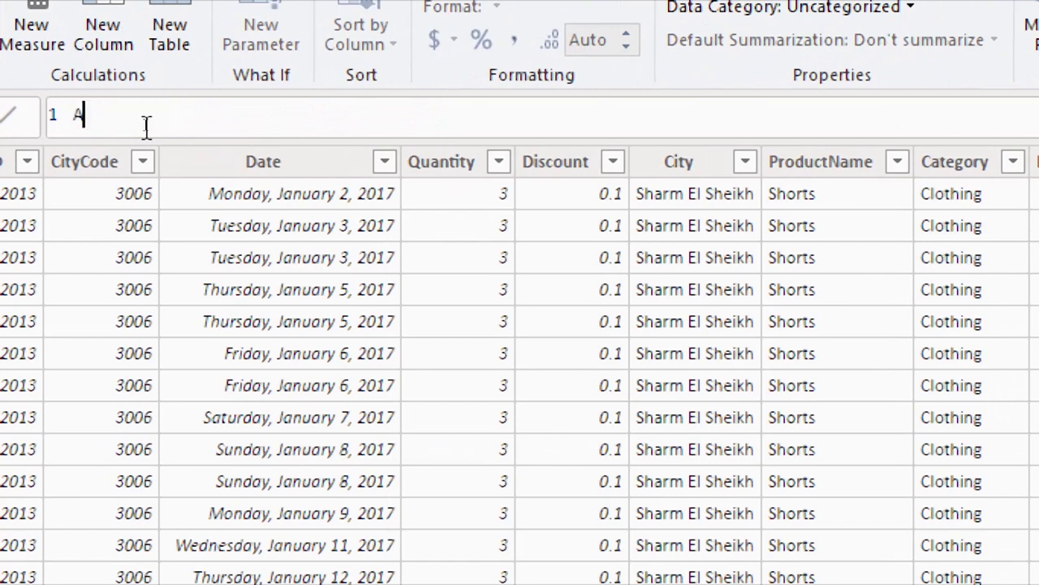
{"action": "type", "text": "vgPrice ="}
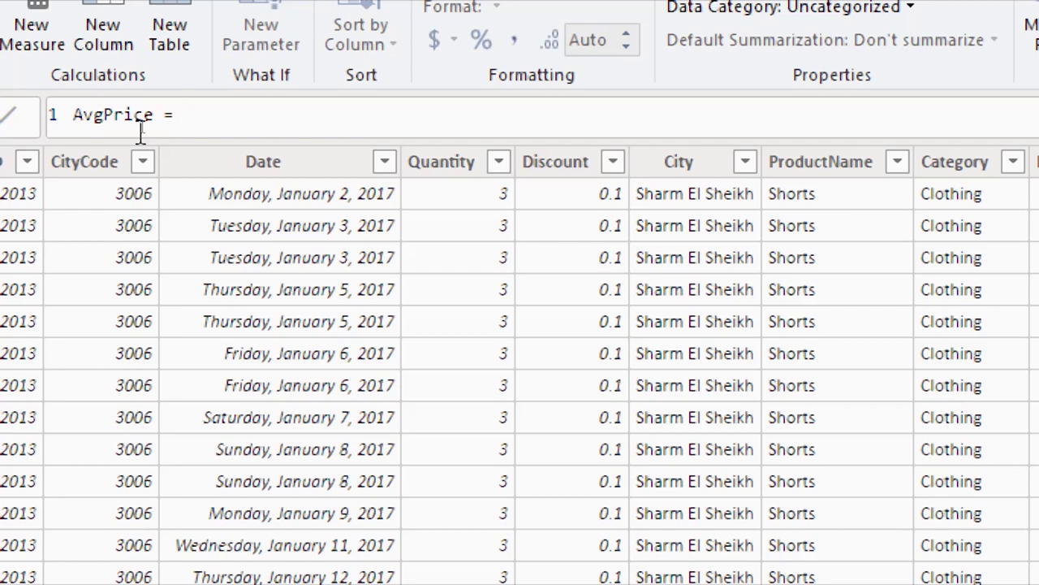
{"action": "type", "text": "["}
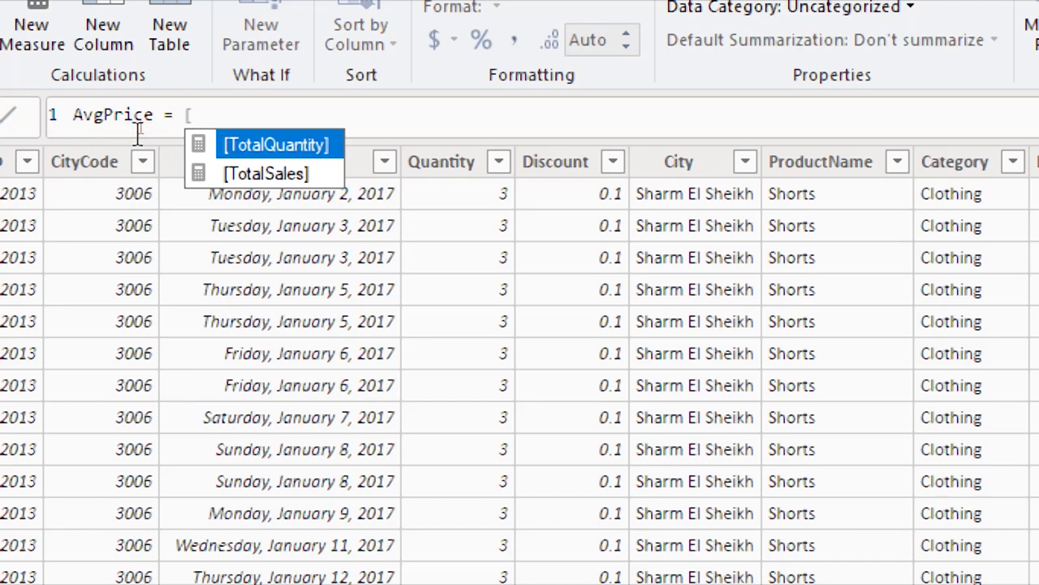
{"action": "key", "text": "Down"}
{"action": "key", "text": "Up"}
{"action": "key", "text": "Down"}
{"action": "key", "text": "Tab"}
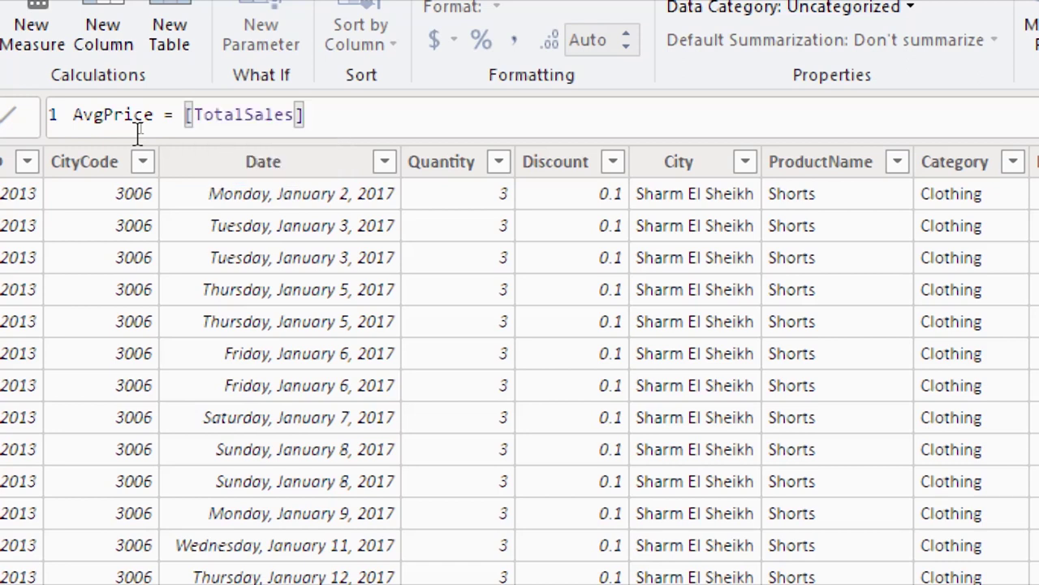
{"action": "type", "text": "/"}
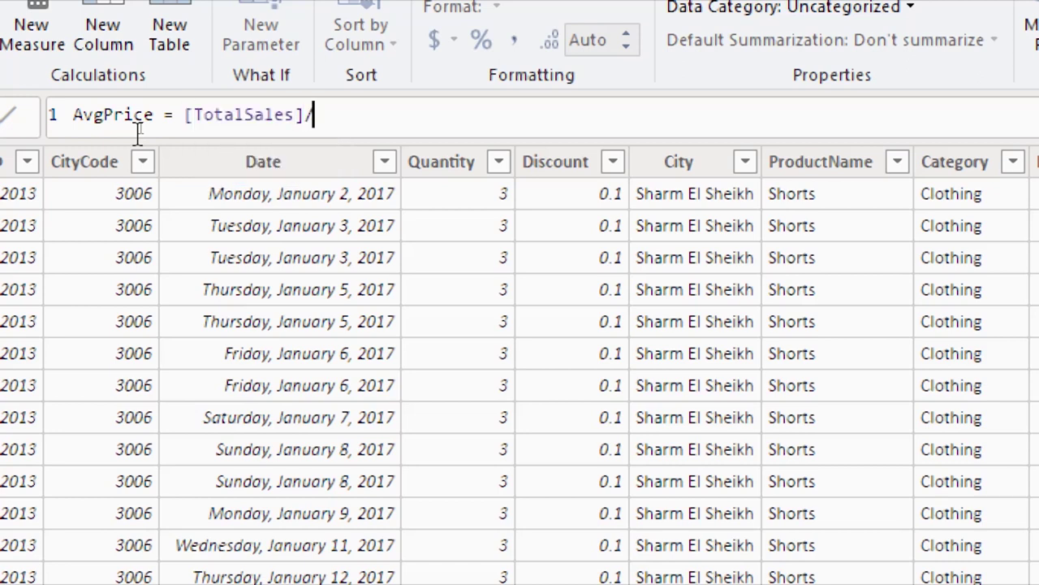
{"action": "type", "text": "["}
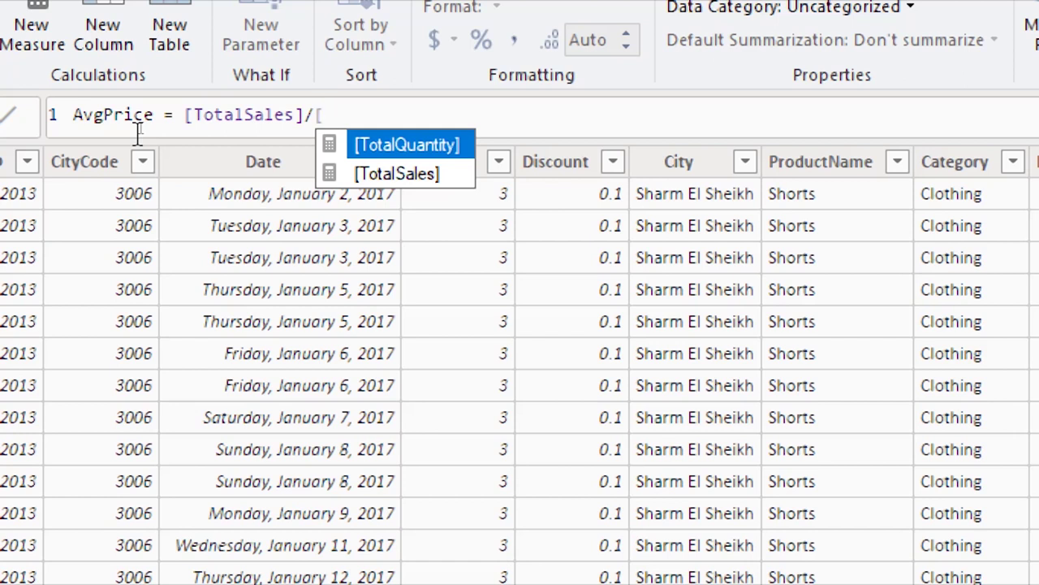
{"action": "key", "text": "Tab"}
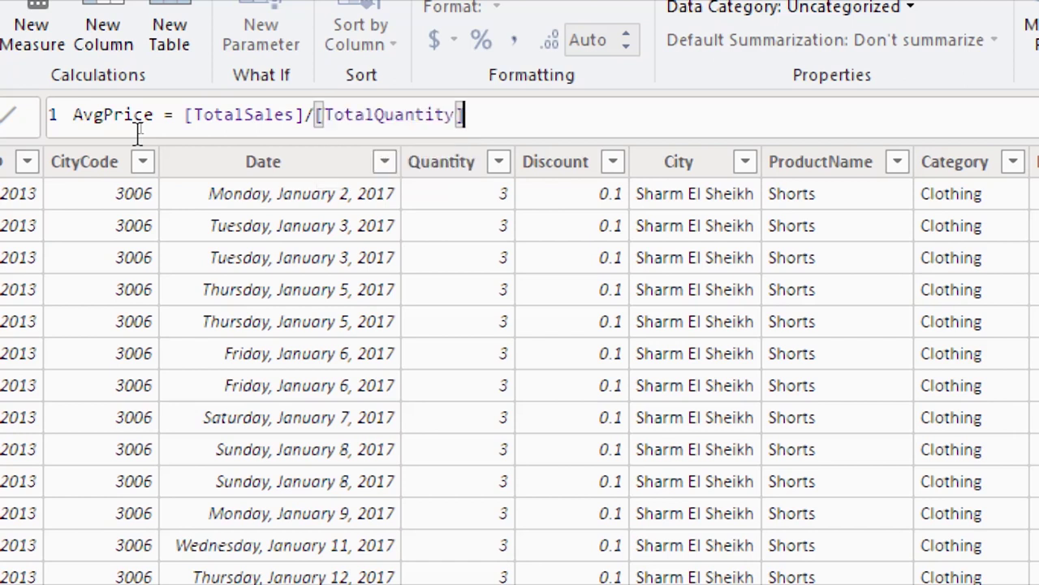
{"action": "key", "text": "Return"}
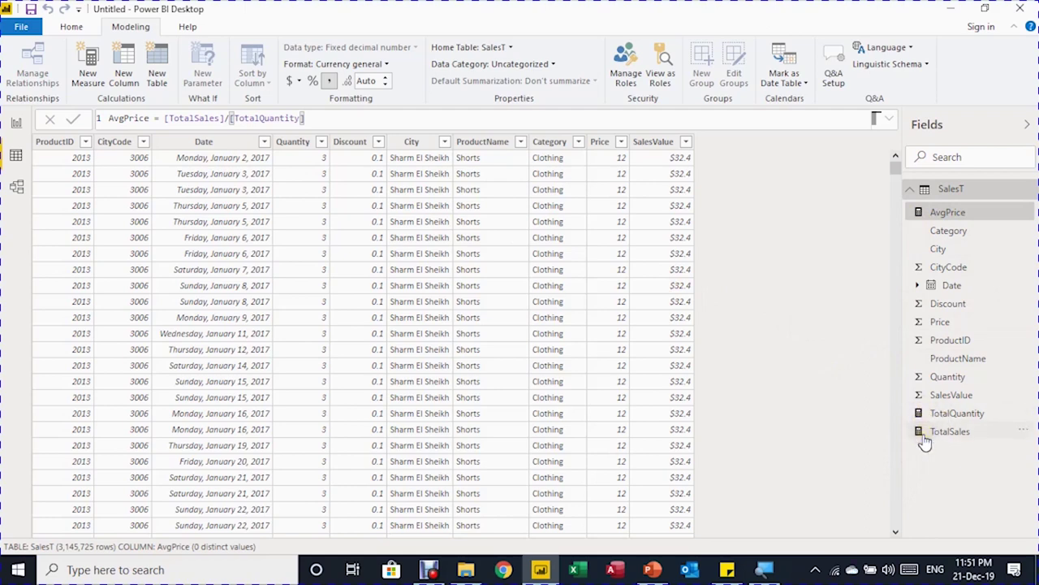
In the model view, shift the SalesT table slightly across the diagram and enlarge its box to fit all fields and measures
{"action": "left_click", "coordinate": [16, 188]}
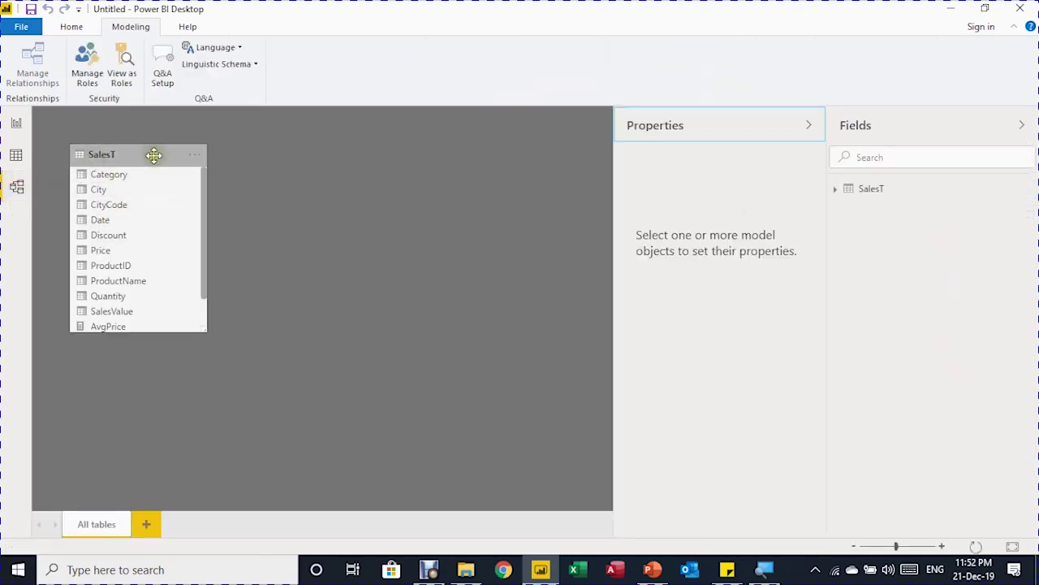
{"action": "left_click_drag", "start_coordinate": [155, 154], "coordinate": [187, 151]}
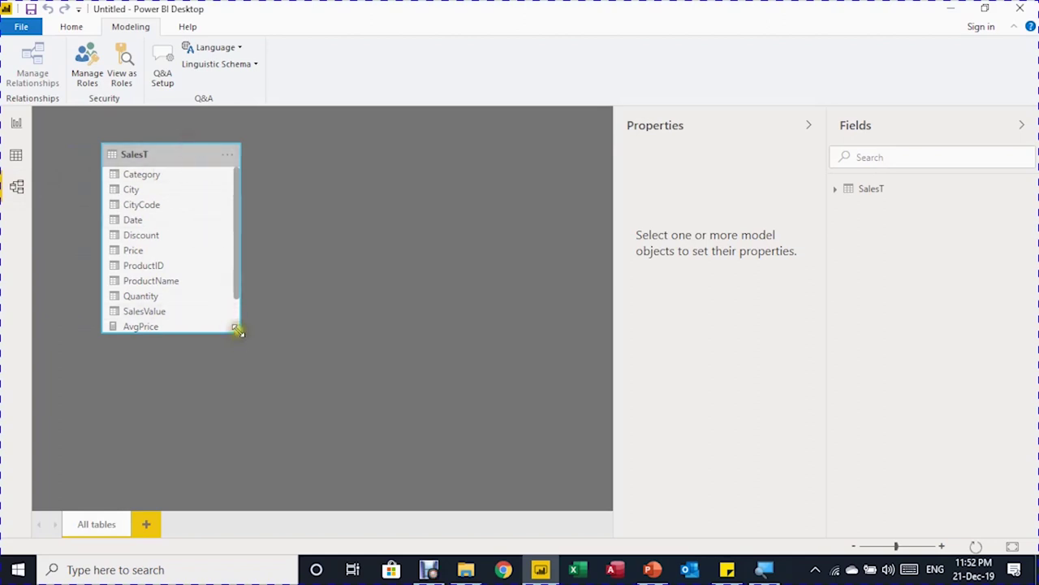
{"action": "left_click_drag", "start_coordinate": [235, 329], "coordinate": [249, 406]}
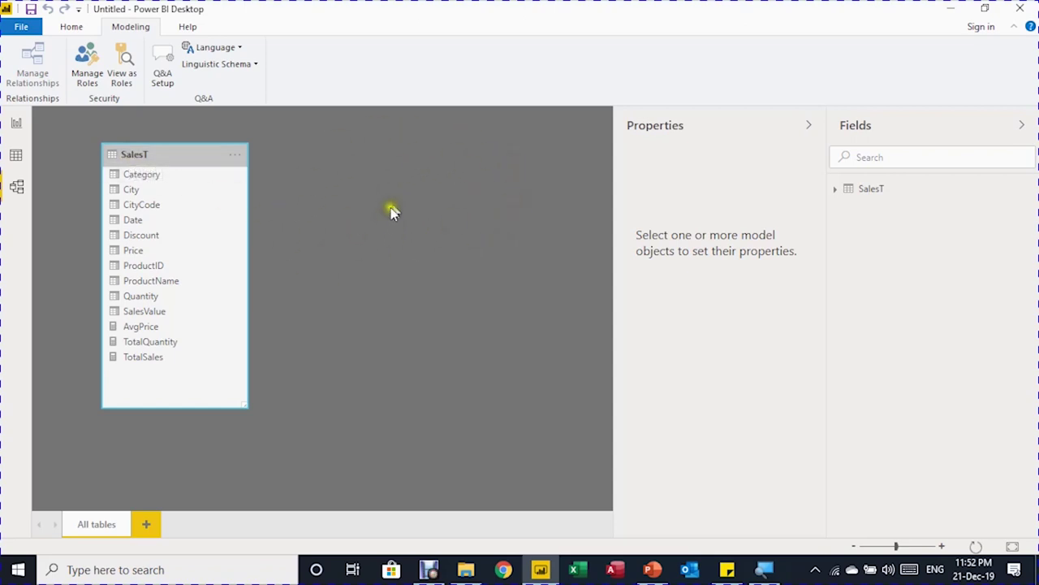
{"action": "left_click", "coordinate": [127, 153]}
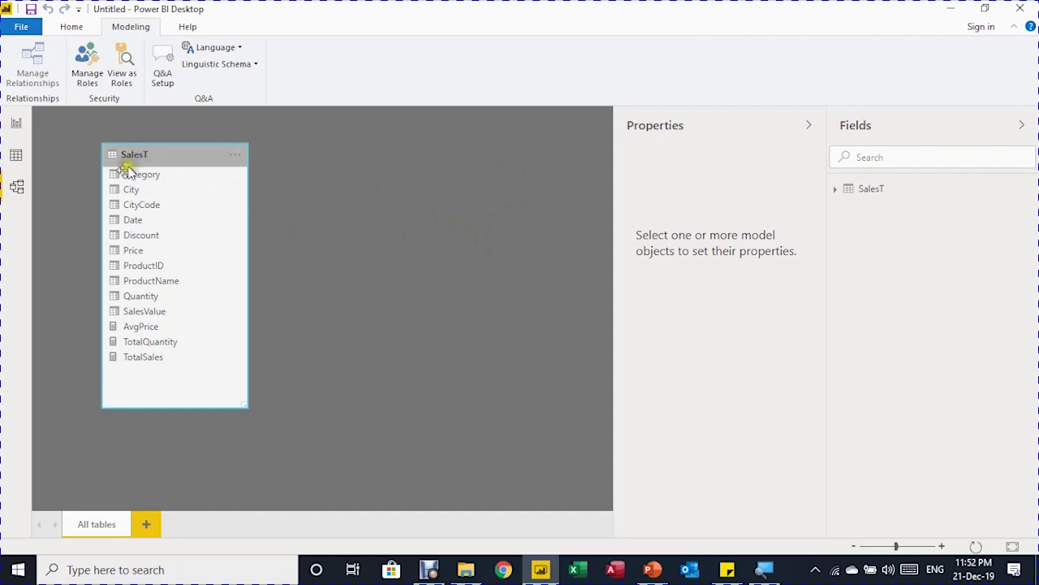
{"action": "left_click", "coordinate": [314, 408]}
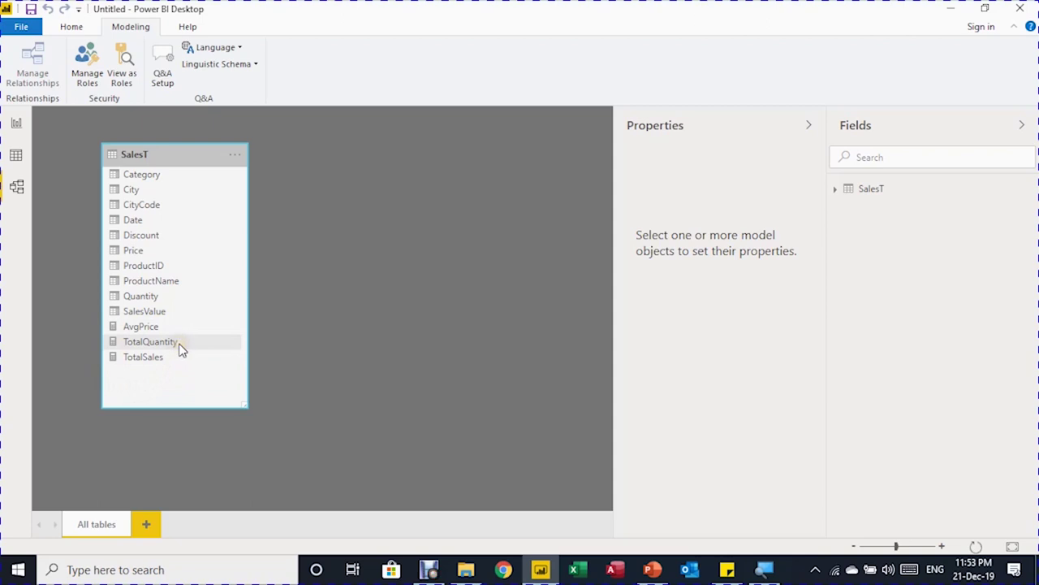
Hide the ProductID column of SalesT from the report view
{"action": "left_click", "coordinate": [161, 267]}
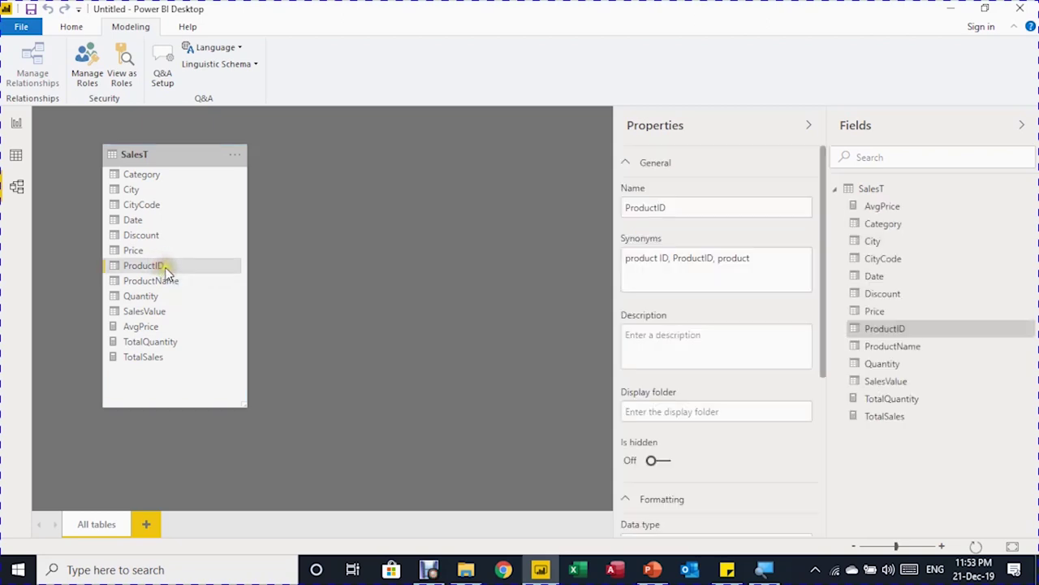
{"action": "right_click", "coordinate": [166, 266]}
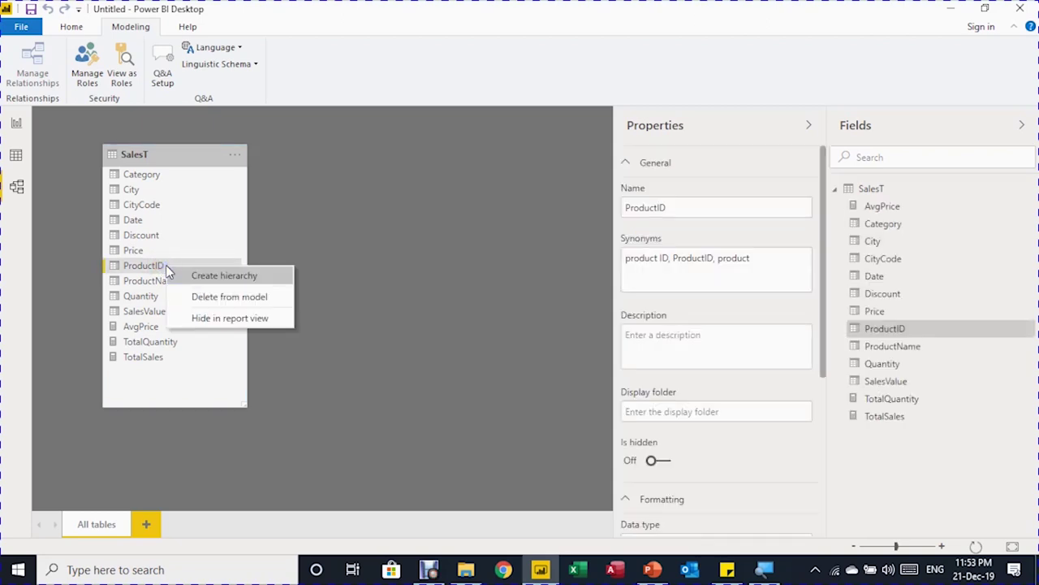
{"action": "left_click", "coordinate": [216, 319]}
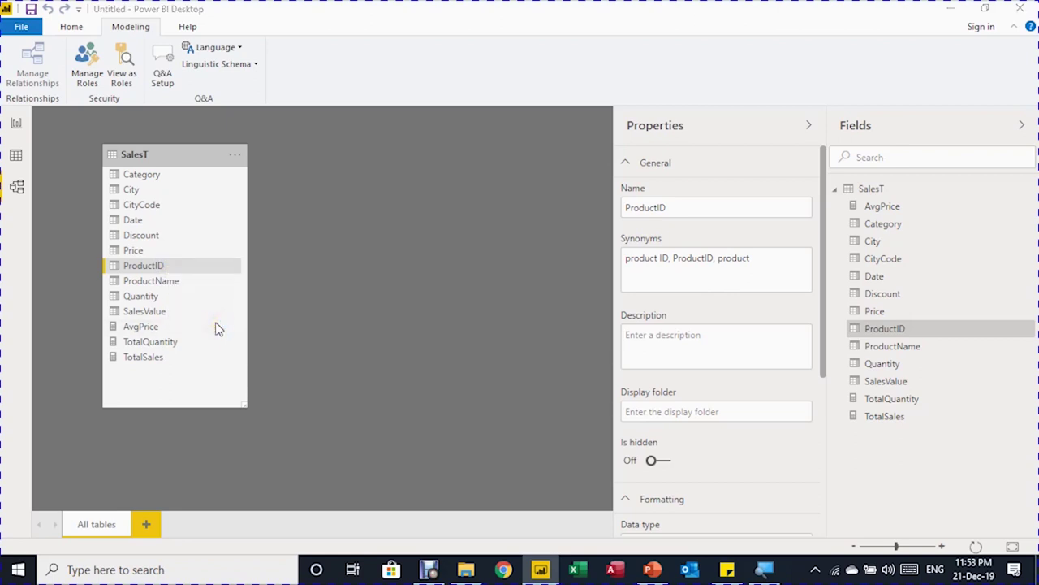
{"action": "left_click", "coordinate": [166, 273]}
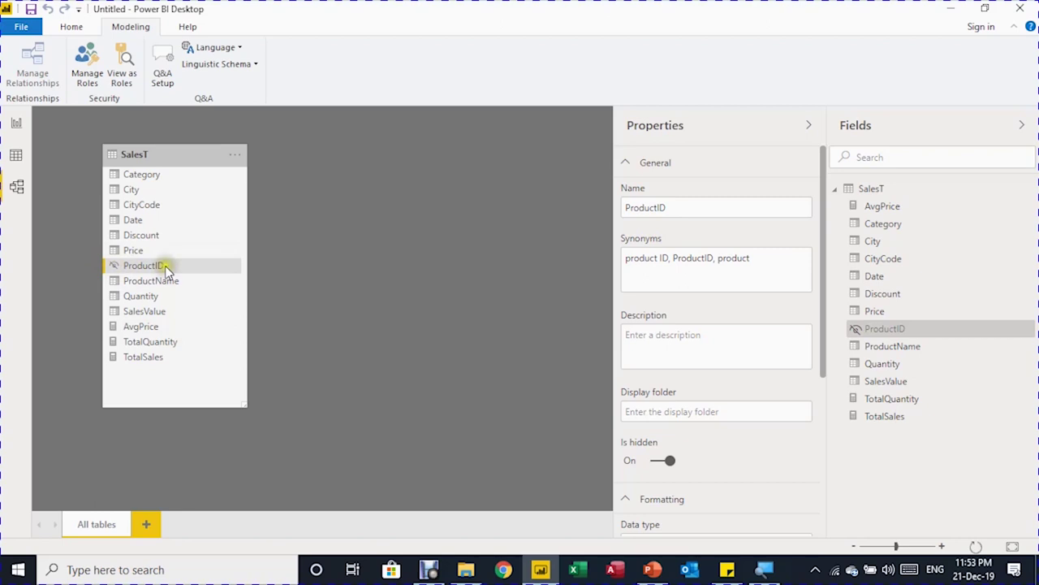
Hide the CityCode, Price, Discount, Quantity and SalesValue columns of SalesT together from the report view
{"action": "left_click", "coordinate": [162, 205]}
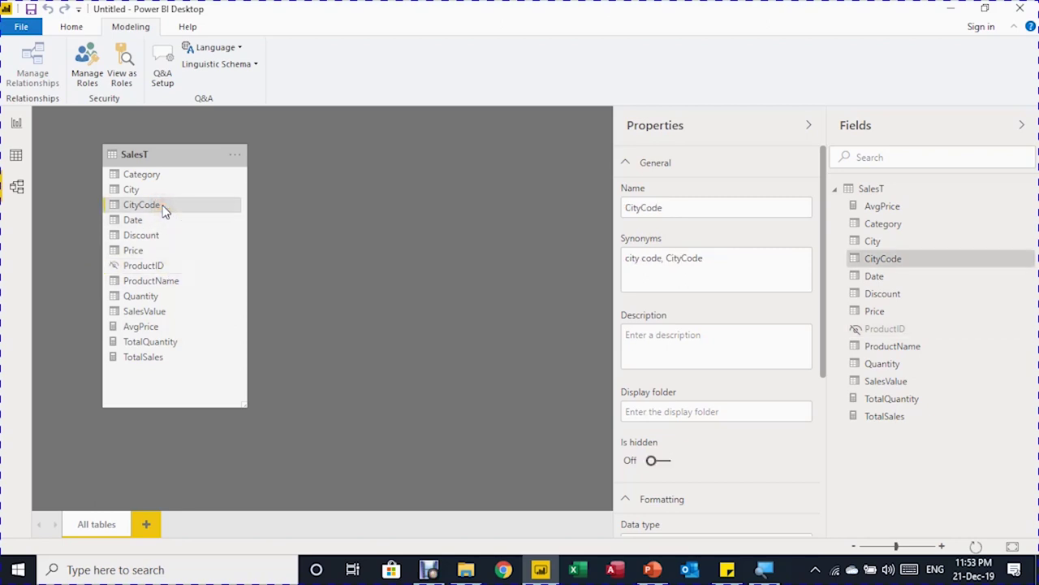
{"action": "left_click", "coordinate": [147, 250], "text": "ctrl"}
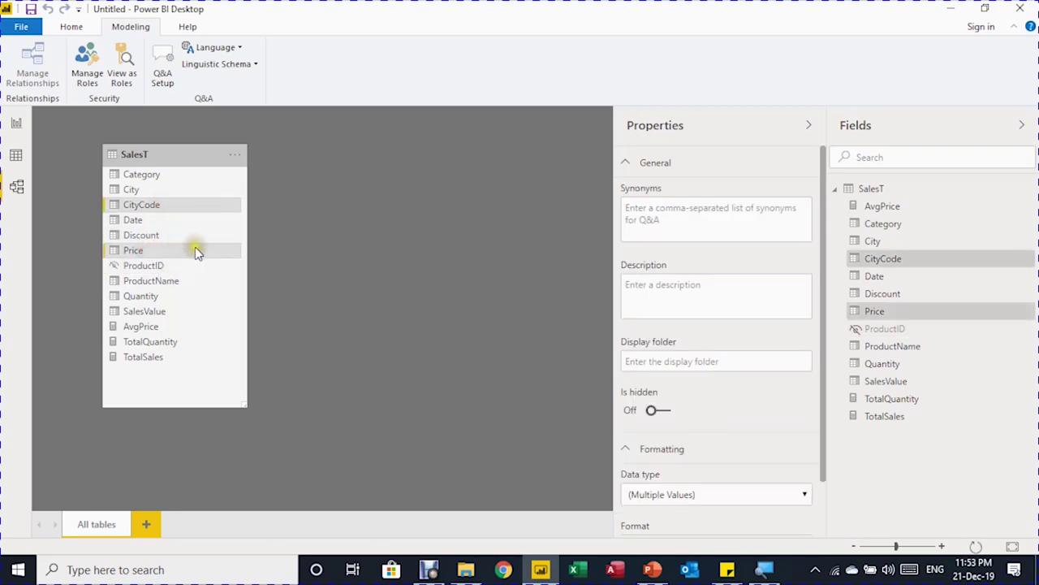
{"action": "left_click", "coordinate": [166, 234], "text": "ctrl"}
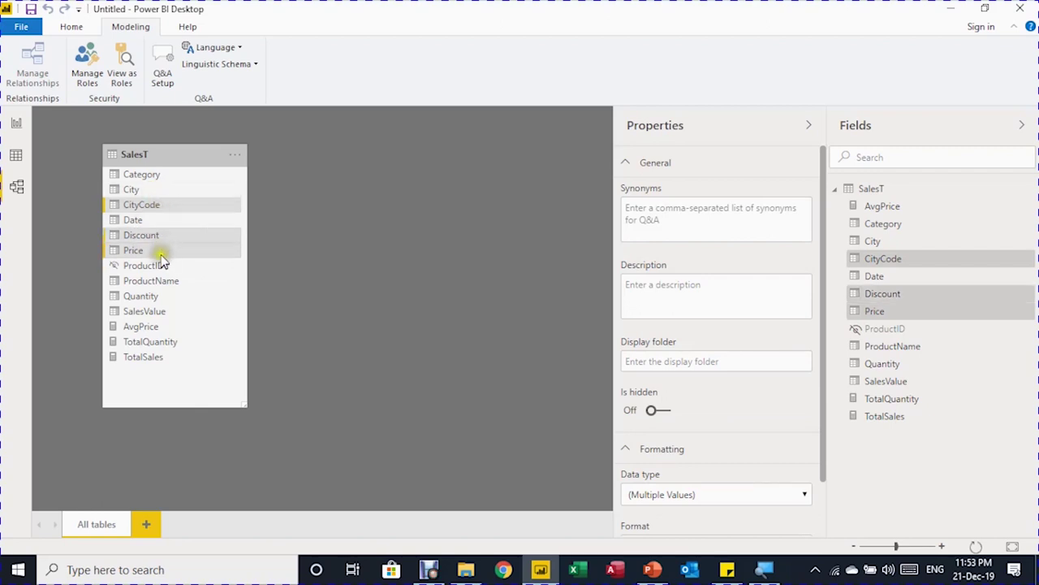
{"action": "left_click", "coordinate": [148, 296], "text": "ctrl"}
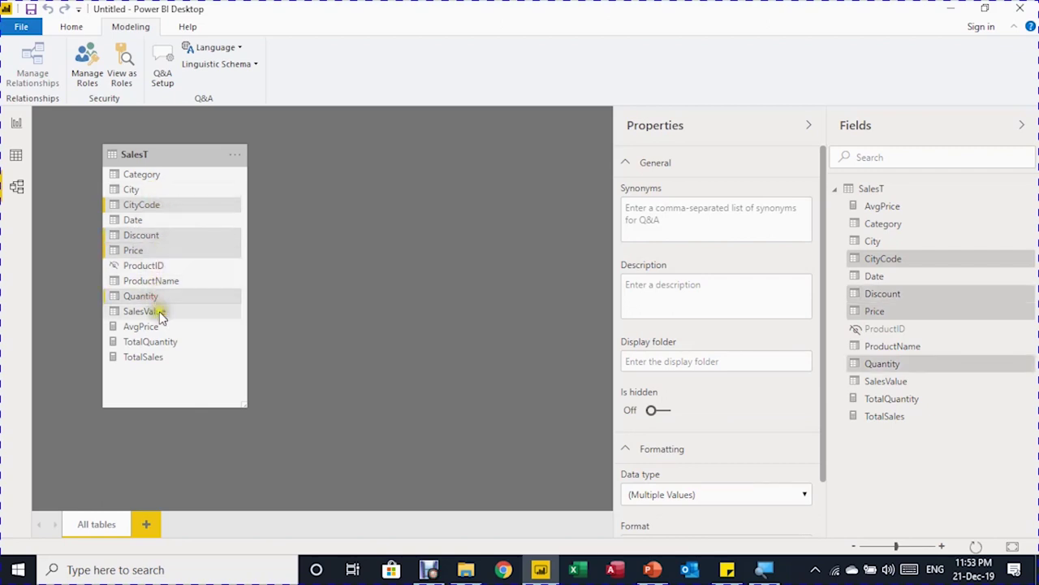
{"action": "left_click", "coordinate": [158, 312], "text": "ctrl"}
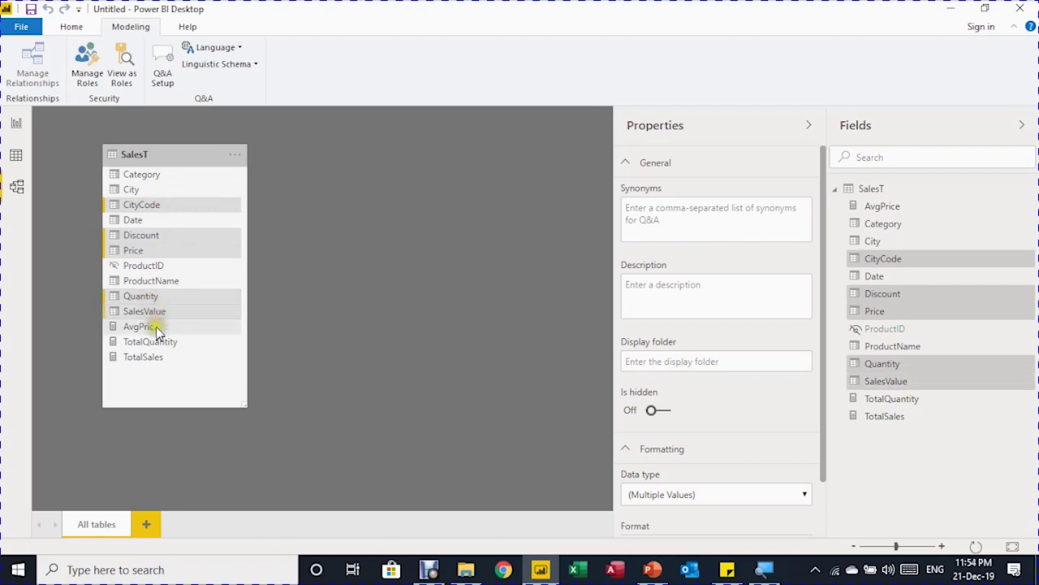
{"action": "right_click", "coordinate": [168, 207]}
{"action": "left_click", "coordinate": [207, 257]}
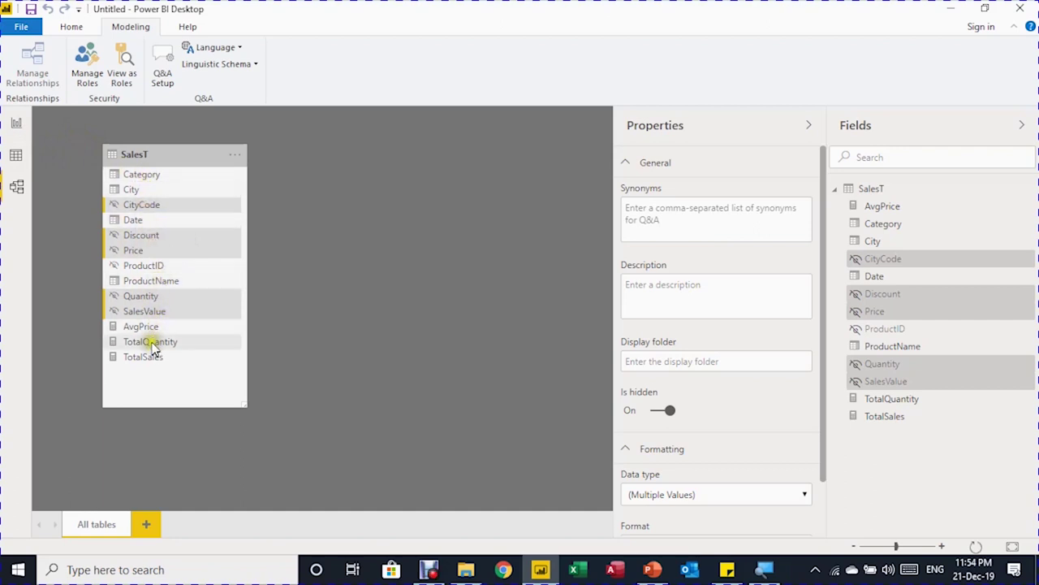
Return to the Salesreport page, collapse the filters area, and expand the Date field's hierarchy to show its Year, Quarter, Month and Day levels
{"action": "left_click", "coordinate": [16, 123]}
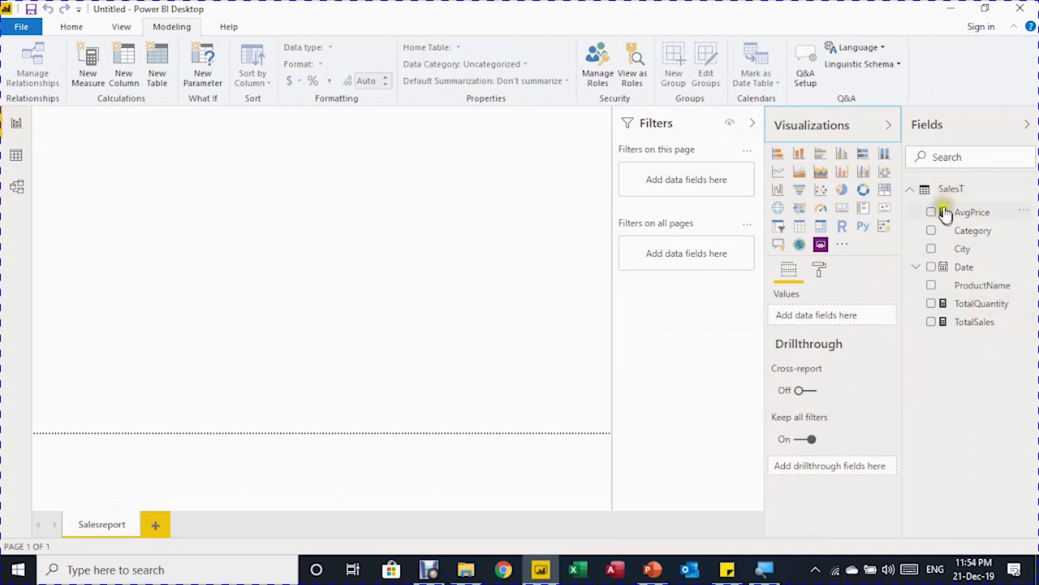
{"action": "left_click", "coordinate": [752, 123]}
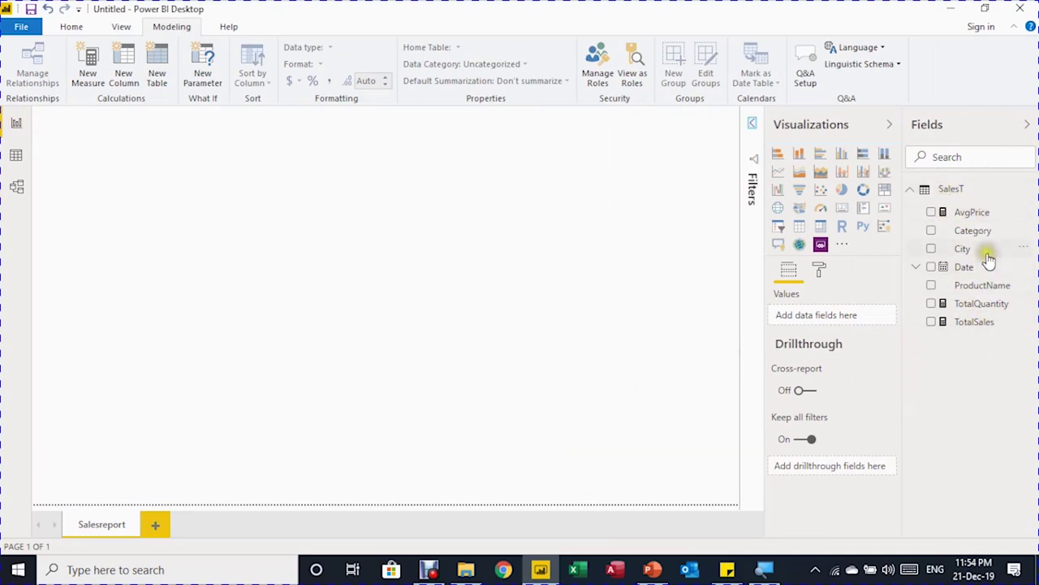
{"action": "left_click", "coordinate": [917, 267]}
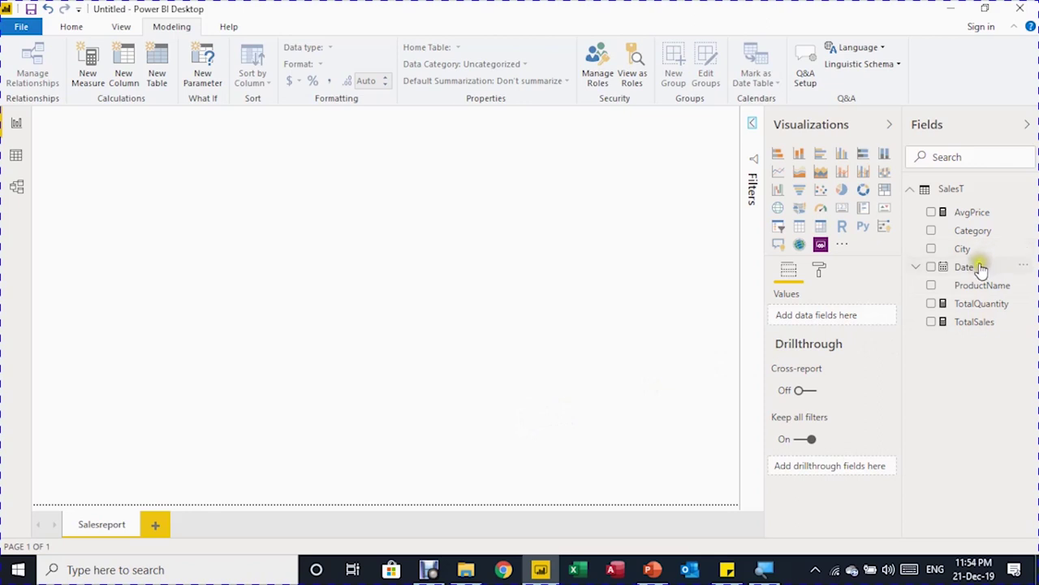
{"action": "left_click", "coordinate": [917, 268]}
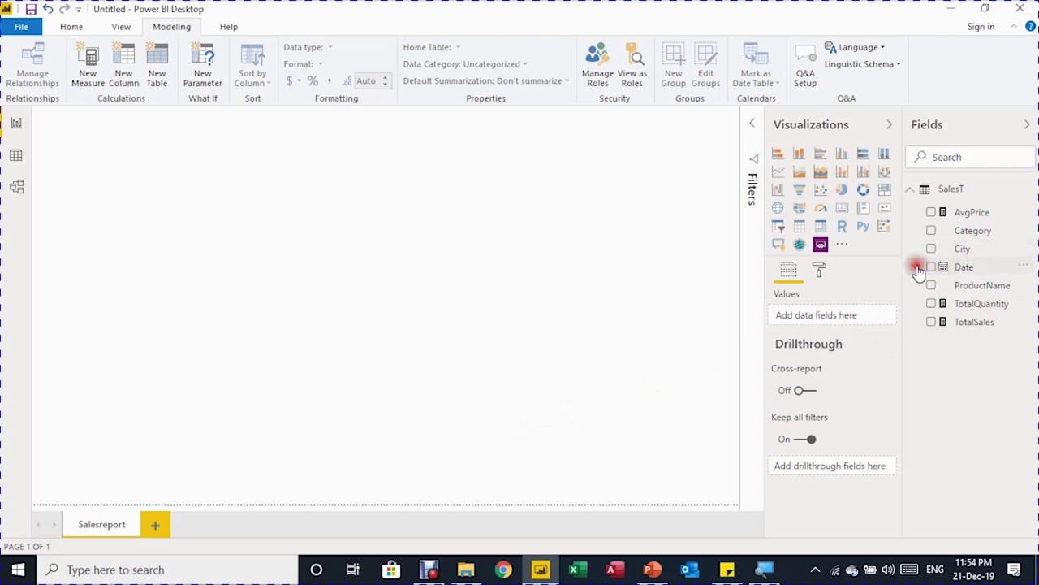
{"action": "left_click", "coordinate": [948, 285]}
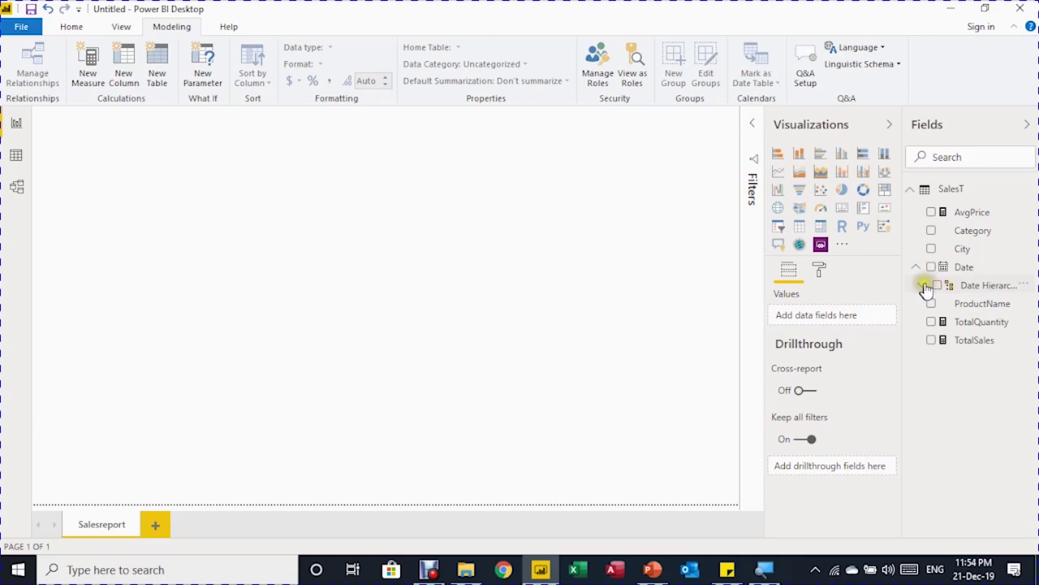
{"action": "left_click", "coordinate": [922, 285]}
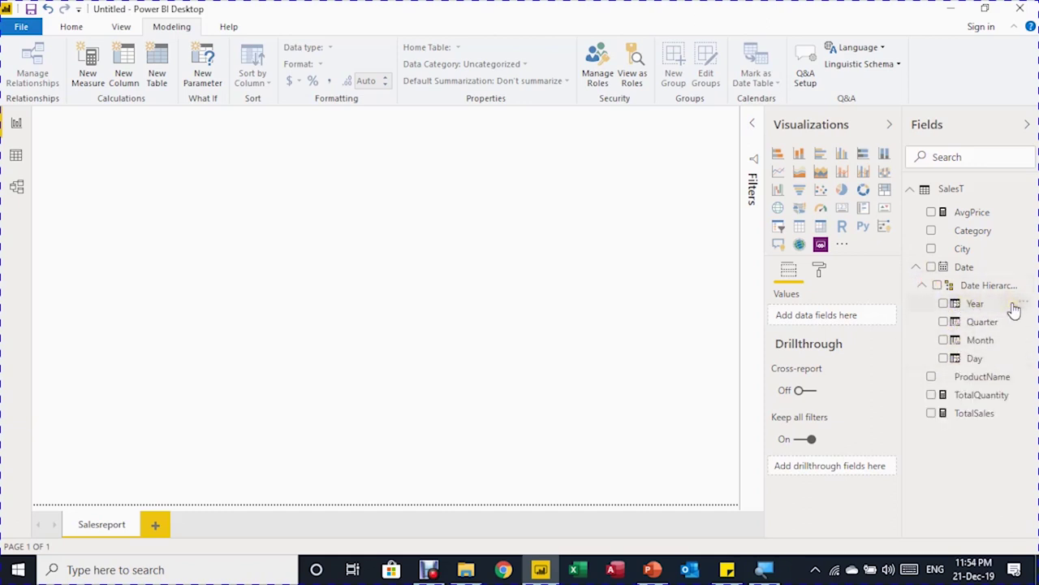
{"action": "left_click_drag", "start_coordinate": [1011, 304], "coordinate": [1010, 336]}
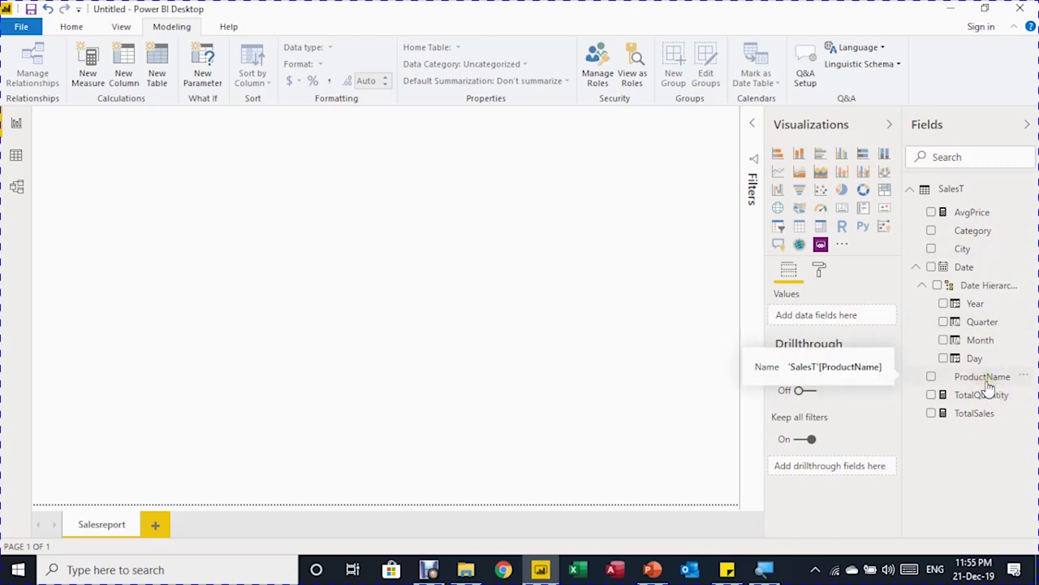
Create a new hierarchy in SalesT based on the Category field
{"action": "left_click", "coordinate": [974, 231]}
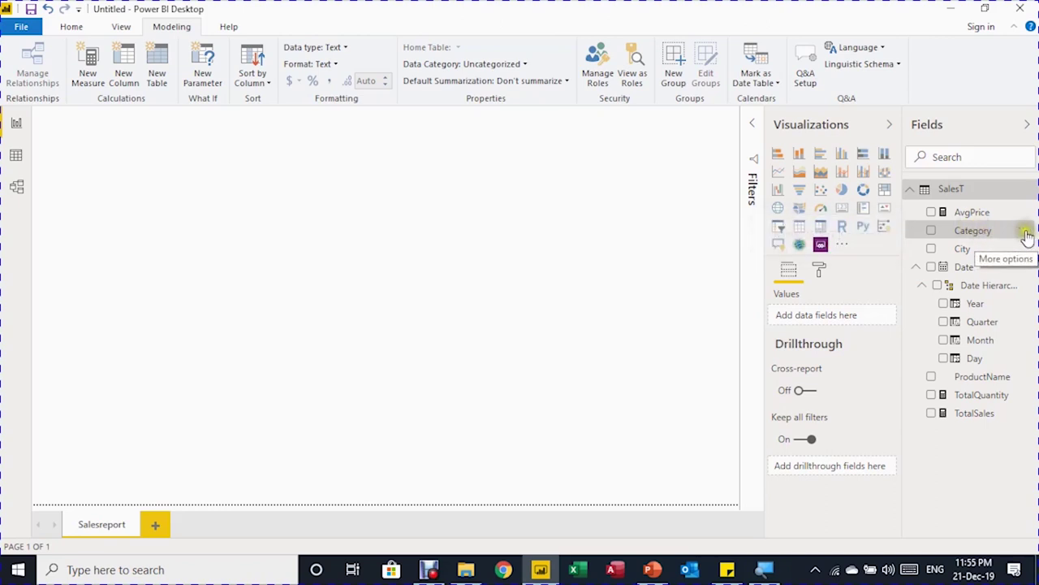
{"action": "left_click", "coordinate": [1024, 234]}
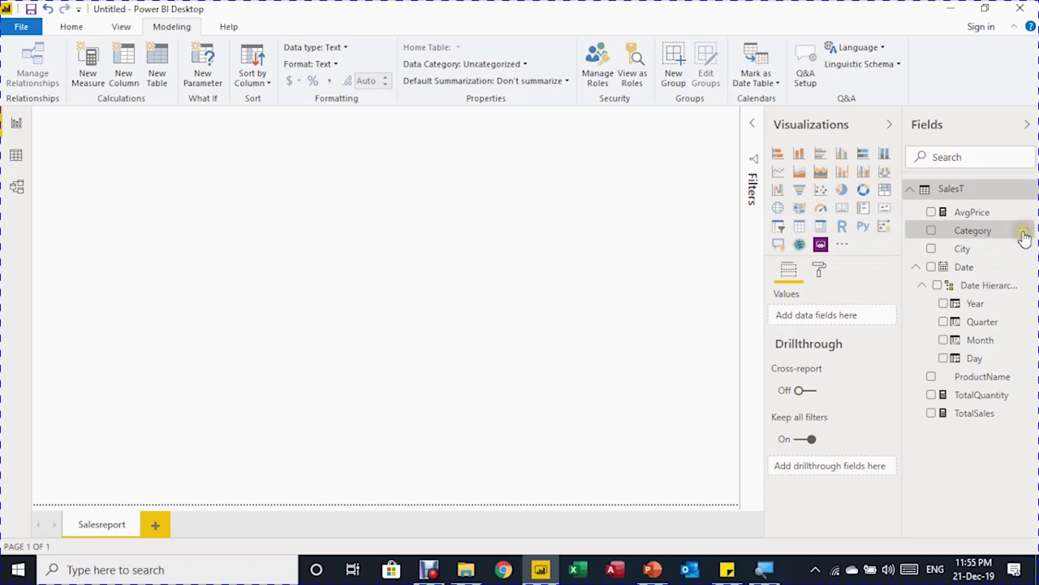
{"action": "left_click", "coordinate": [1025, 234]}
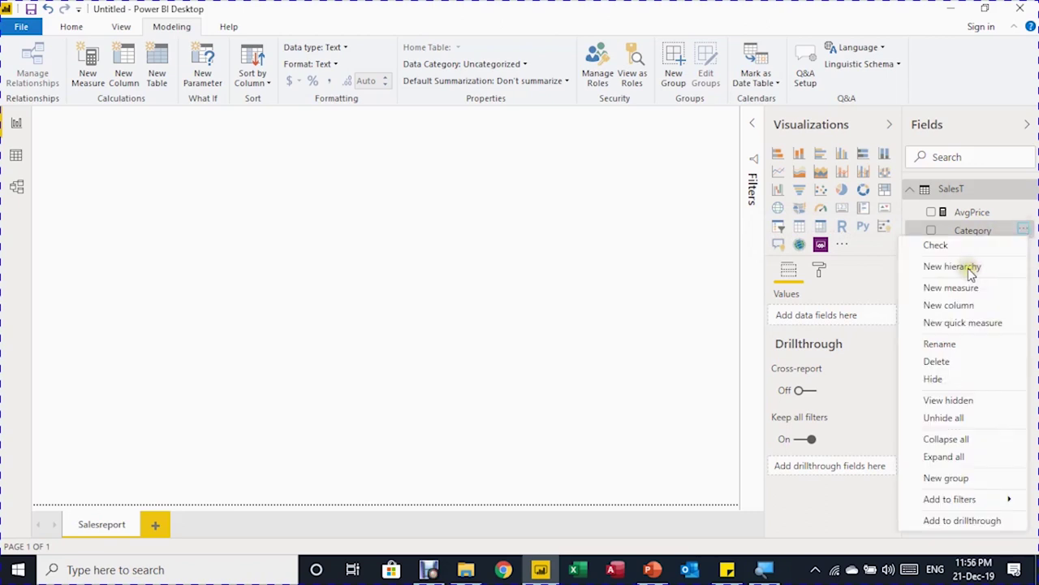
{"action": "left_click", "coordinate": [963, 270]}
{"action": "left_click", "coordinate": [965, 232]}
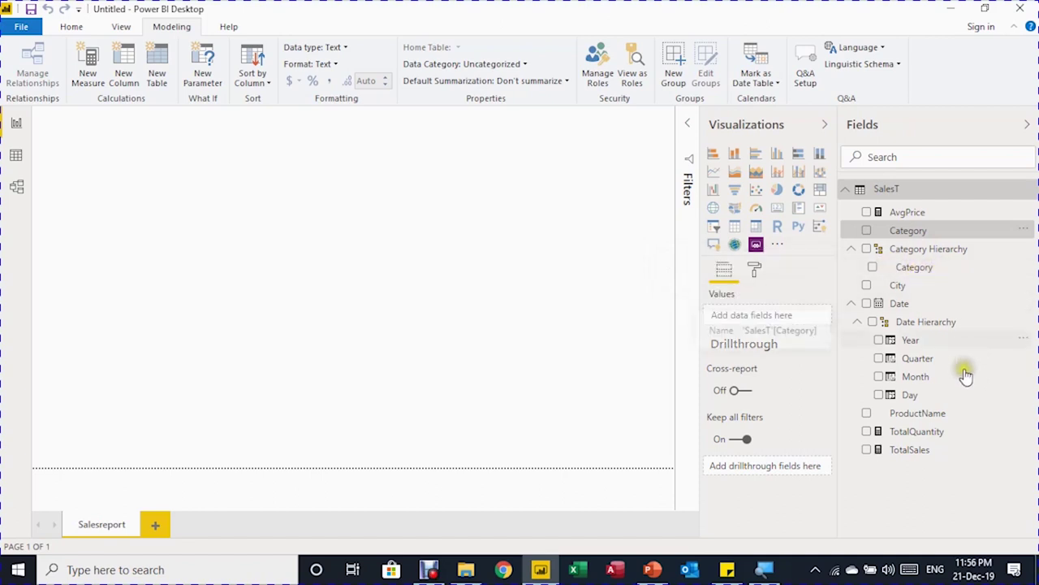
Add the ProductName field to the Category Hierarchy as the level below Category
{"action": "left_click", "coordinate": [1026, 418]}
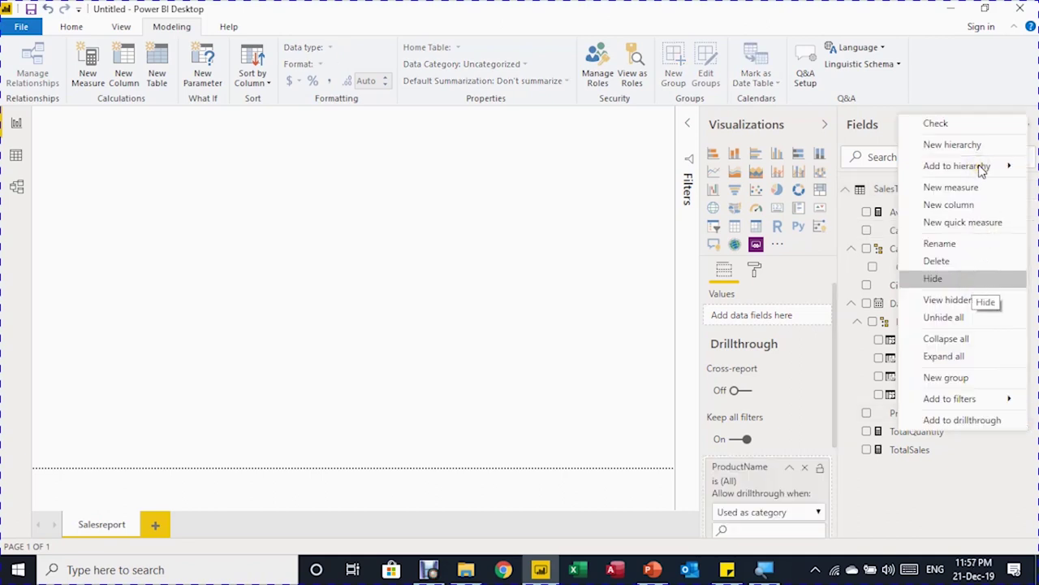
{"action": "mouse_move", "coordinate": [983, 169]}
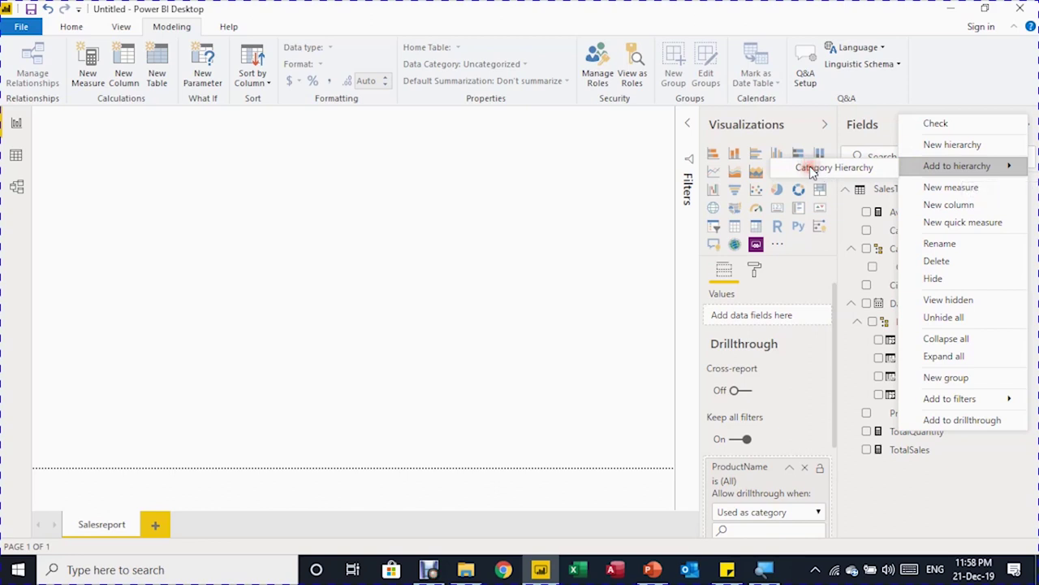
{"action": "left_click", "coordinate": [811, 169]}
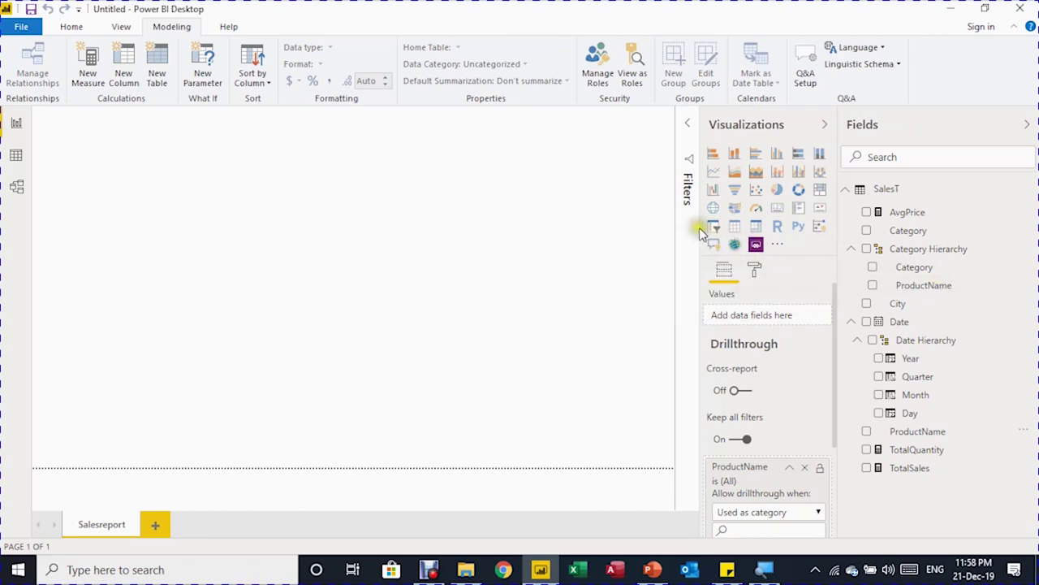
Place the TotalSales measure on the Salesreport page as a column chart and enlarge the chart
{"action": "left_click_drag", "start_coordinate": [701, 229], "coordinate": [677, 224]}
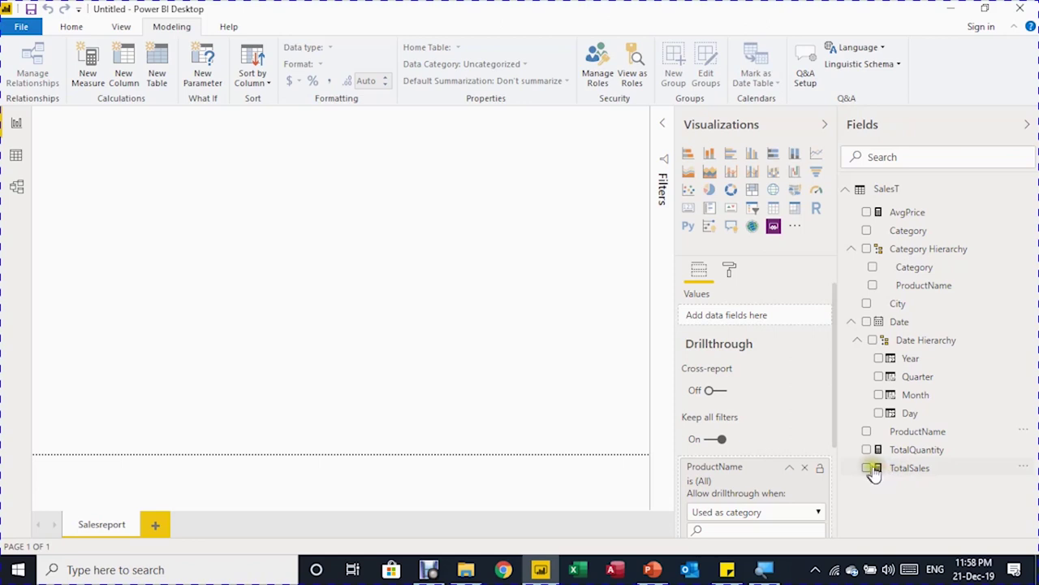
{"action": "left_click_drag", "start_coordinate": [906, 477], "coordinate": [247, 257]}
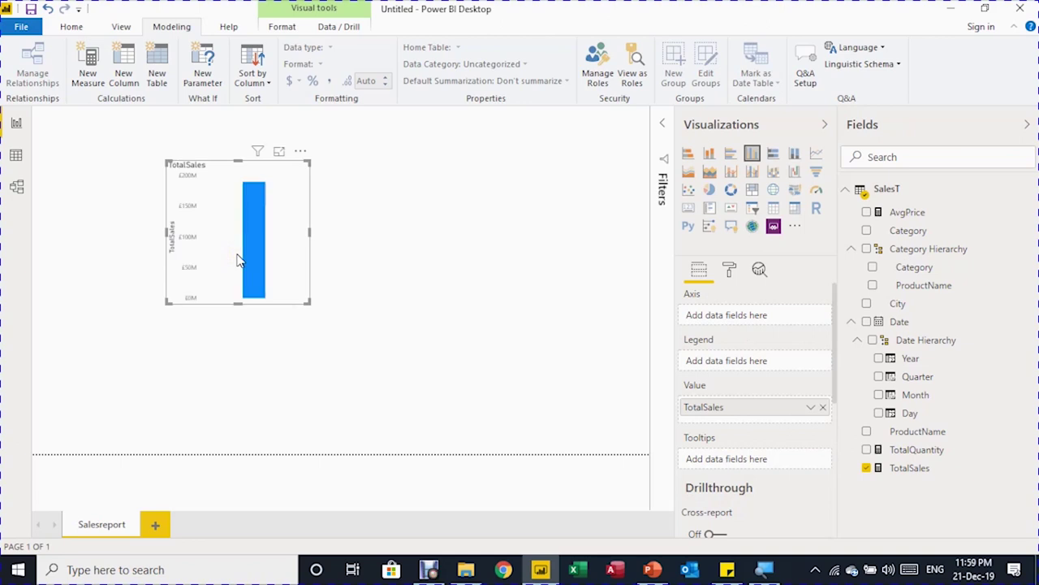
{"action": "left_click_drag", "start_coordinate": [309, 302], "coordinate": [338, 344]}
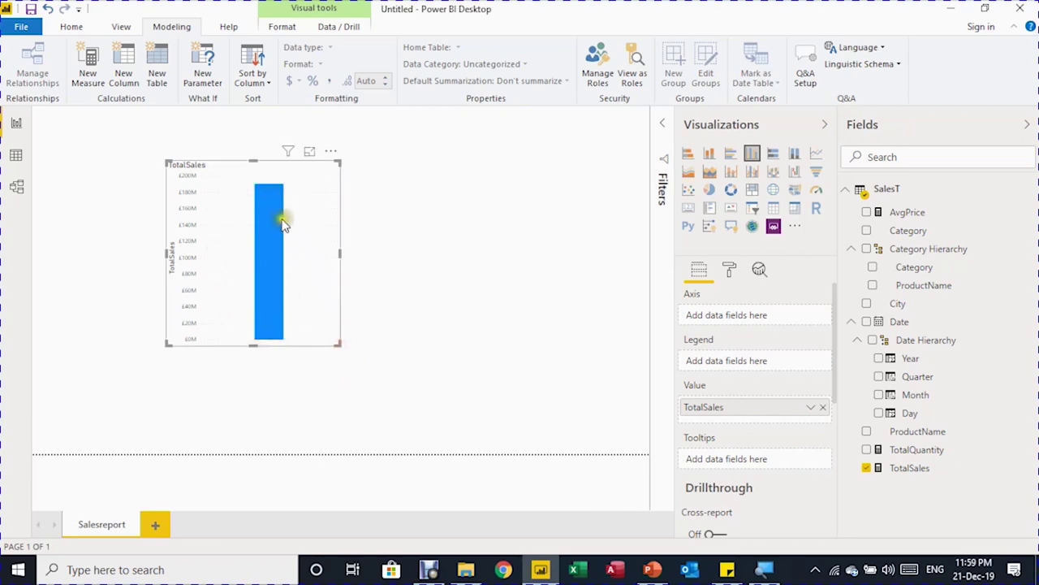
{"action": "mouse_move", "coordinate": [274, 196]}
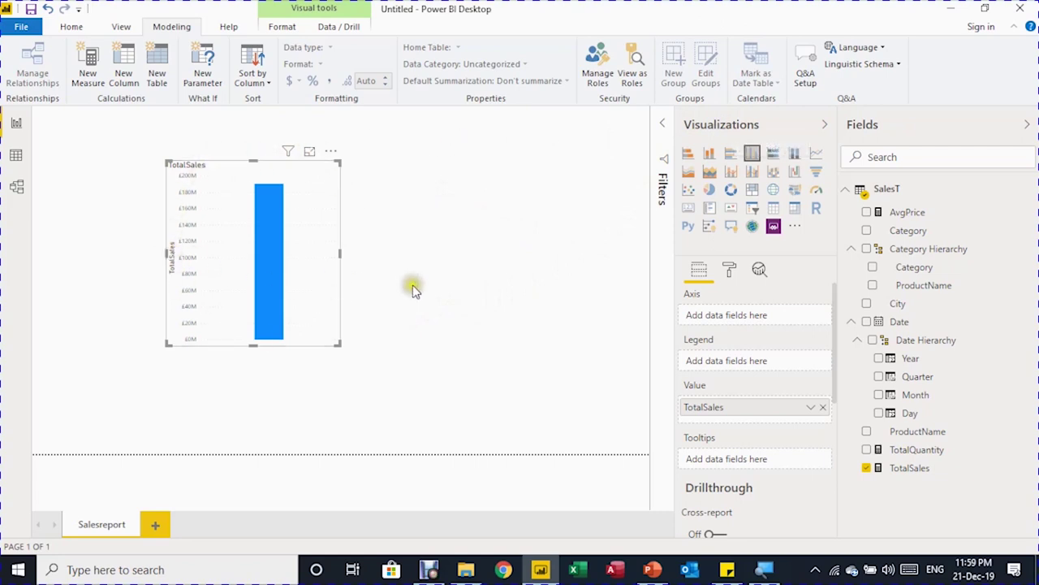
Convert the TotalSales column chart to a matrix and enlarge it along the page's left edge down to the page bottom
{"action": "left_click", "coordinate": [796, 209]}
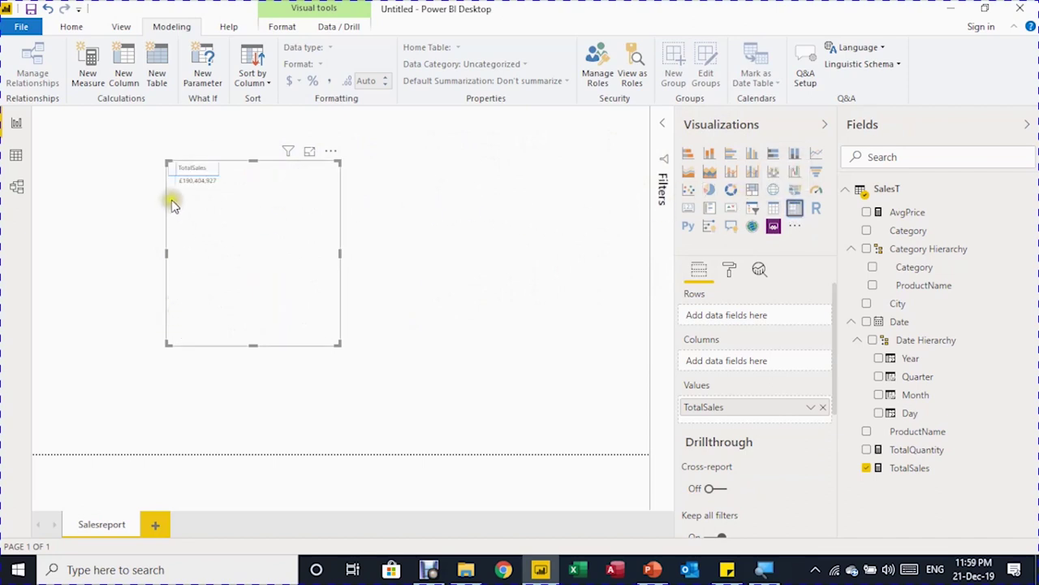
{"action": "left_click_drag", "start_coordinate": [172, 201], "coordinate": [48, 311]}
{"action": "left_click_drag", "start_coordinate": [208, 268], "coordinate": [292, 153]}
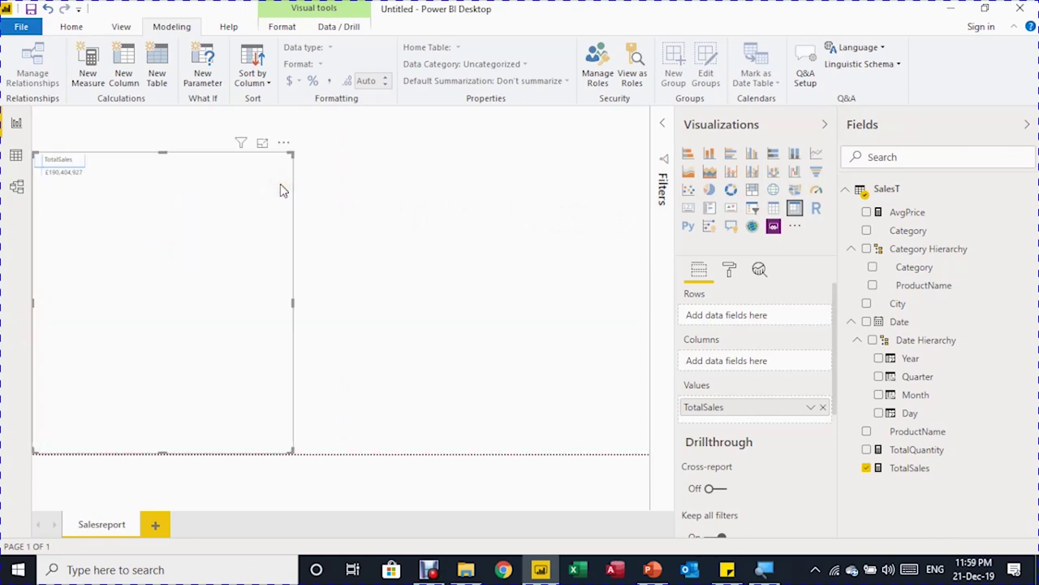
In focus mode, add Category Hierarchy to the matrix rows and expand every category to its product names
{"action": "left_click", "coordinate": [263, 144]}
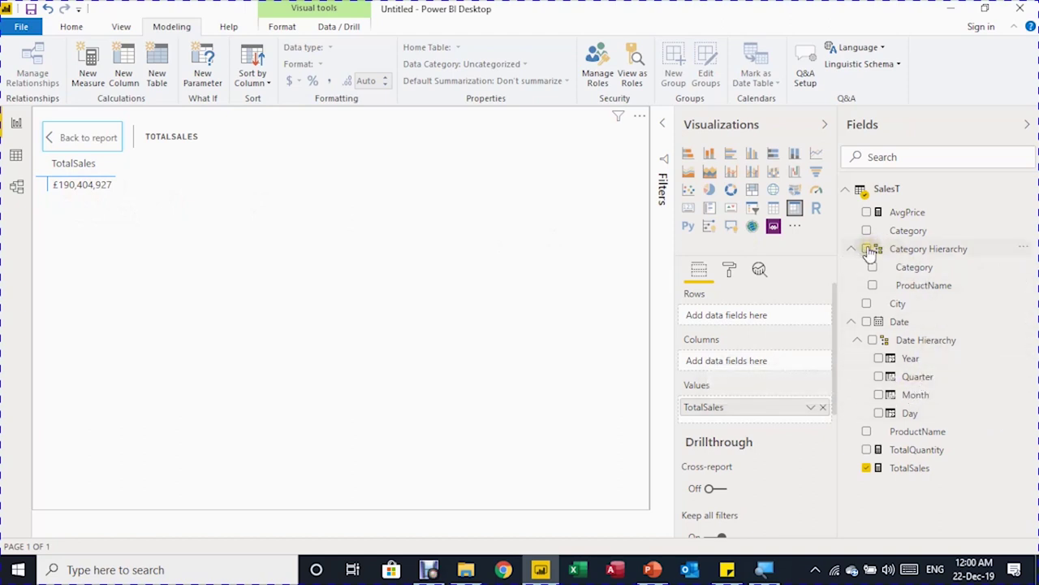
{"action": "left_click_drag", "start_coordinate": [868, 254], "coordinate": [94, 203]}
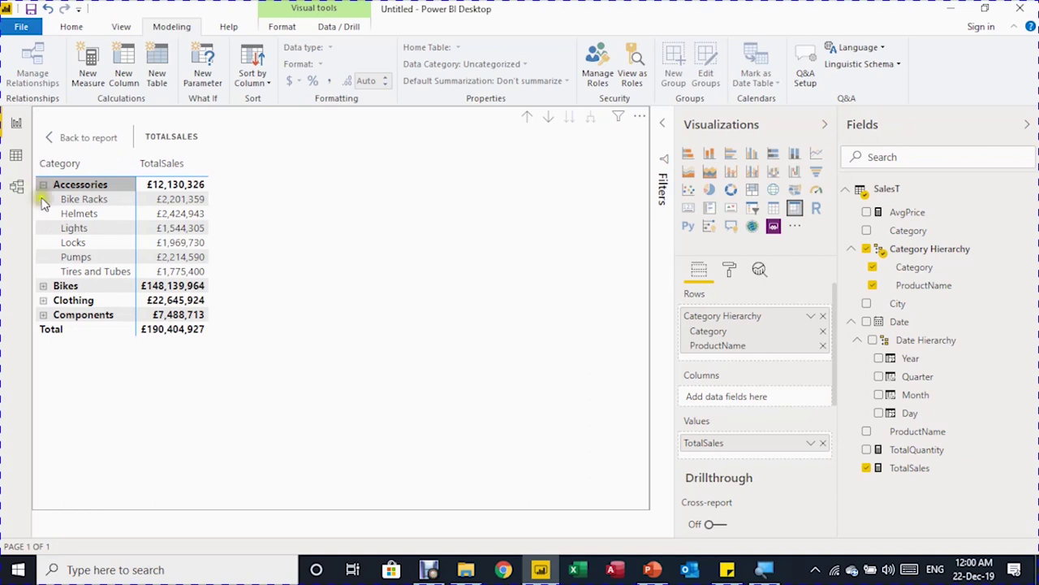
{"action": "left_click", "coordinate": [43, 286]}
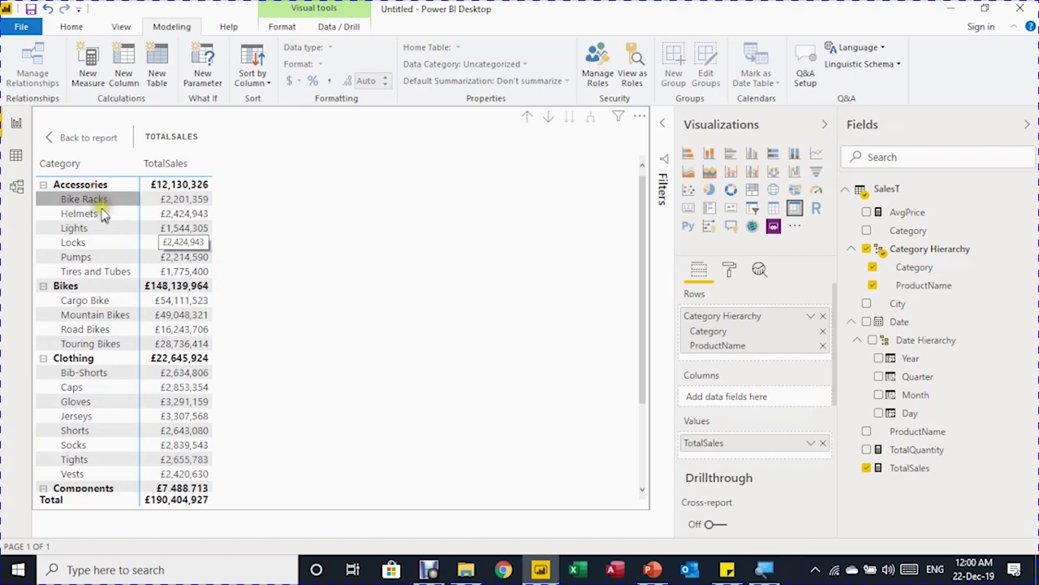
{"action": "scroll", "coordinate": [144, 299], "scroll_direction": "down", "scroll_amount": 2}
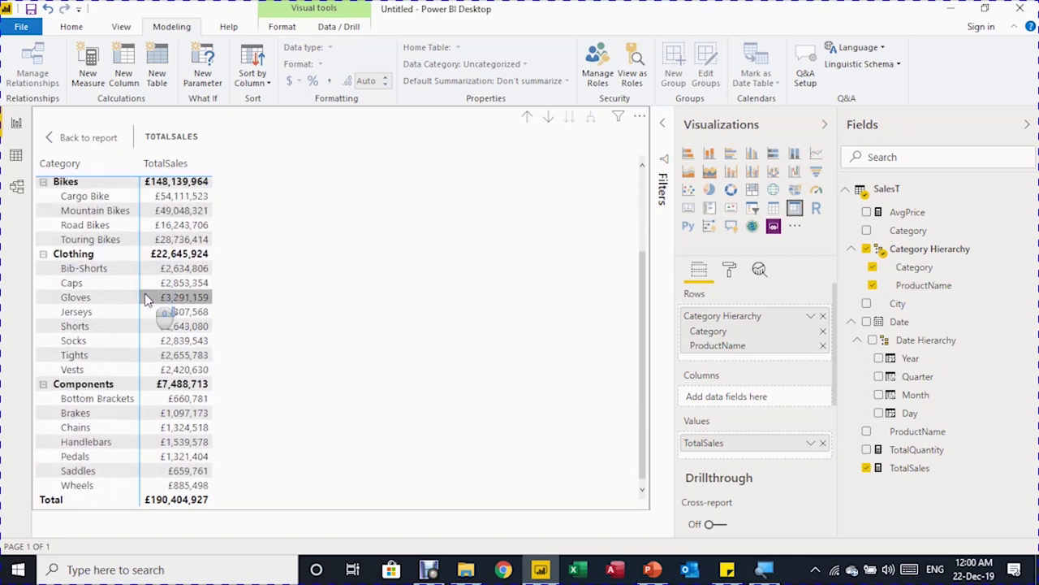
{"action": "scroll", "coordinate": [146, 297], "scroll_direction": "up", "scroll_amount": 3}
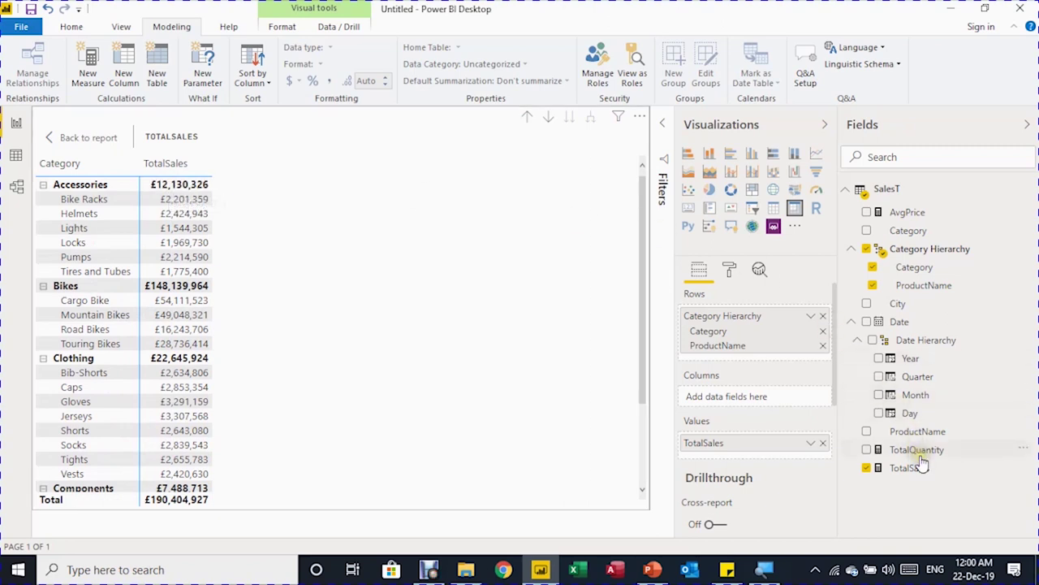
Add the TotalQuantity and AvgPrice measures to the matrix, and narrow it on the report page to fit its columns
{"action": "left_click_drag", "start_coordinate": [914, 449], "coordinate": [230, 274]}
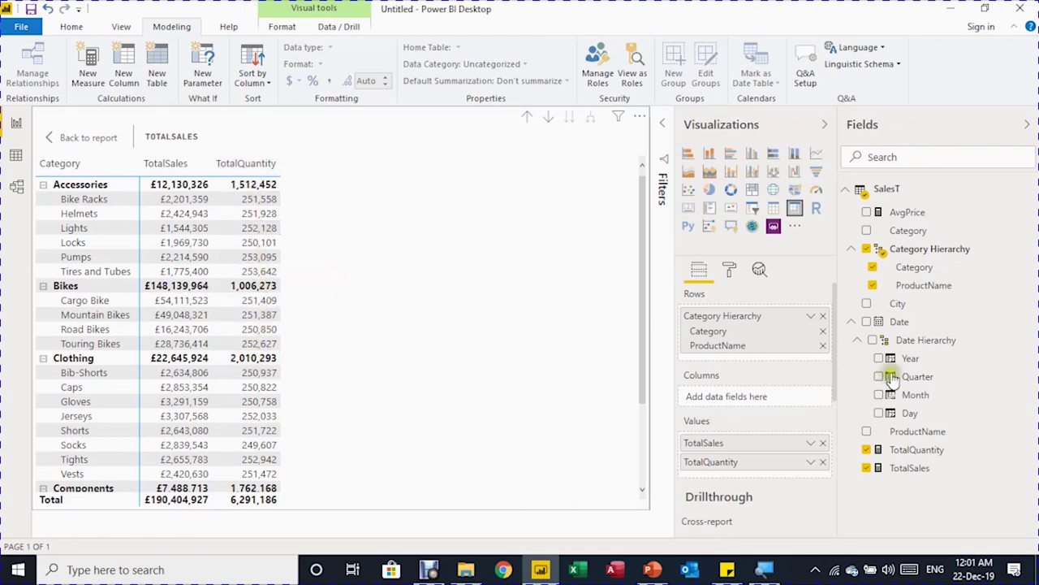
{"action": "left_click_drag", "start_coordinate": [907, 212], "coordinate": [301, 233]}
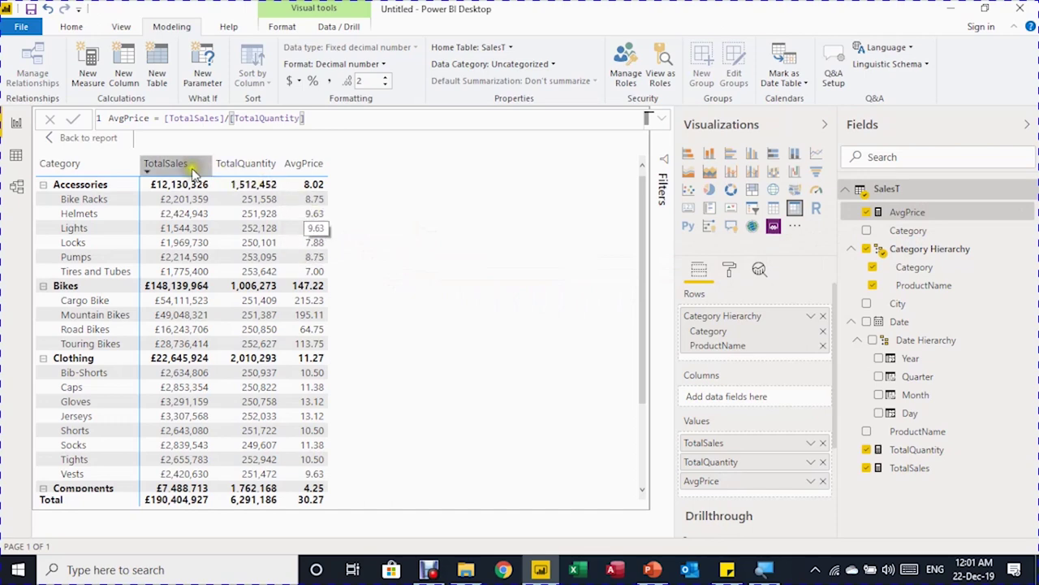
{"action": "left_click", "coordinate": [77, 140]}
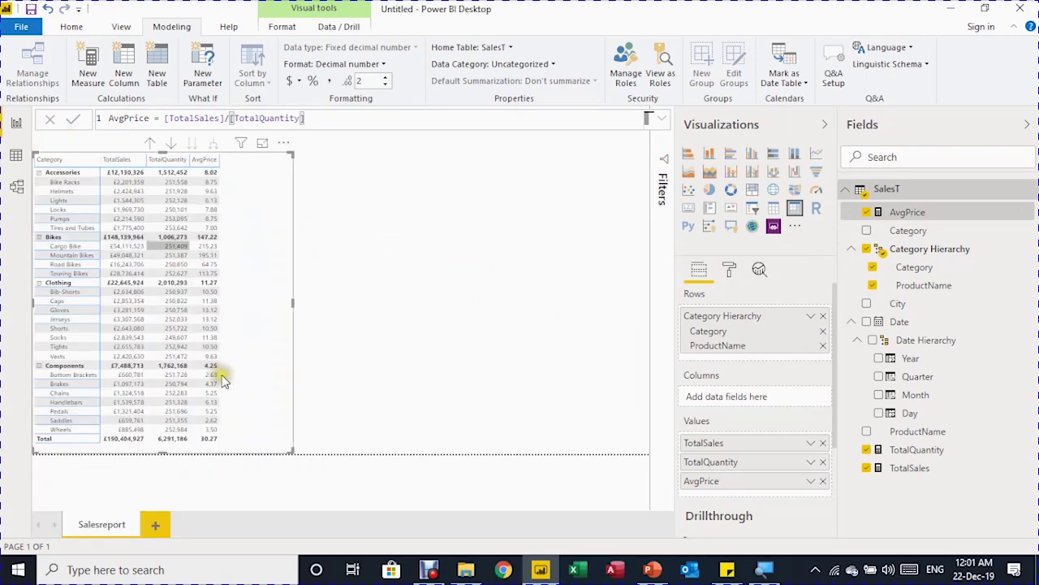
{"action": "mouse_move", "coordinate": [289, 155]}
{"action": "left_mouse_down"}
{"action": "mouse_move", "coordinate": [285, 168]}
{"action": "mouse_move", "coordinate": [285, 156]}
{"action": "left_mouse_up"}
{"action": "left_click", "coordinate": [320, 222]}
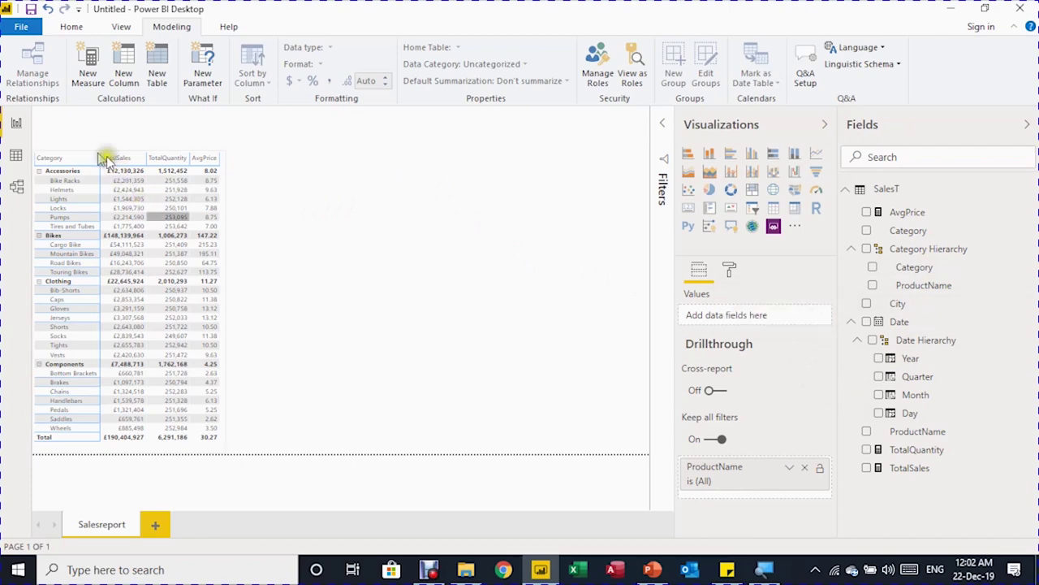
Check which city values the SalesT table's City column contains, and return to the report page
{"action": "left_click", "coordinate": [16, 155]}
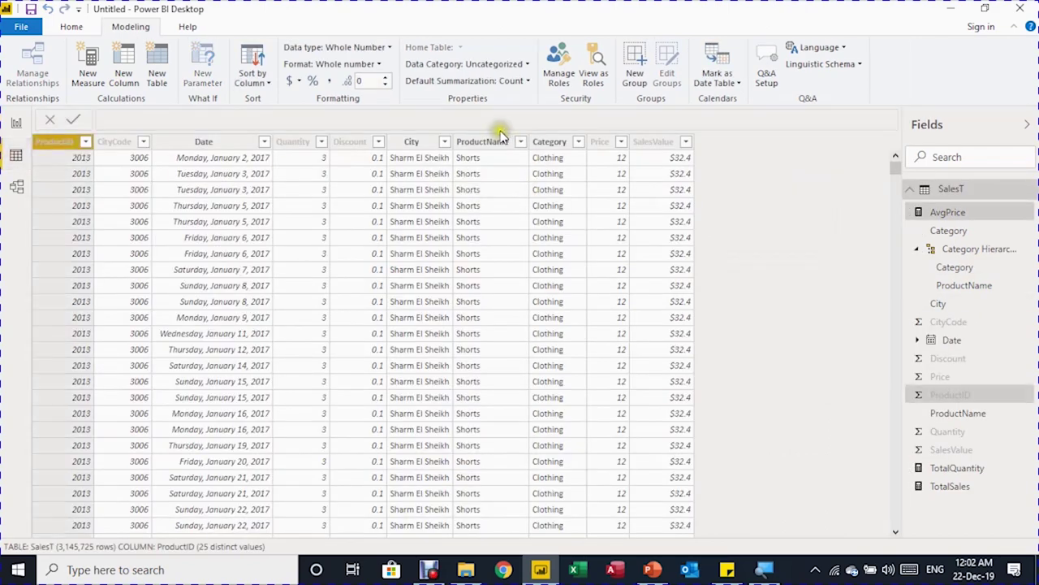
{"action": "left_click", "coordinate": [445, 143]}
{"action": "left_click", "coordinate": [445, 143]}
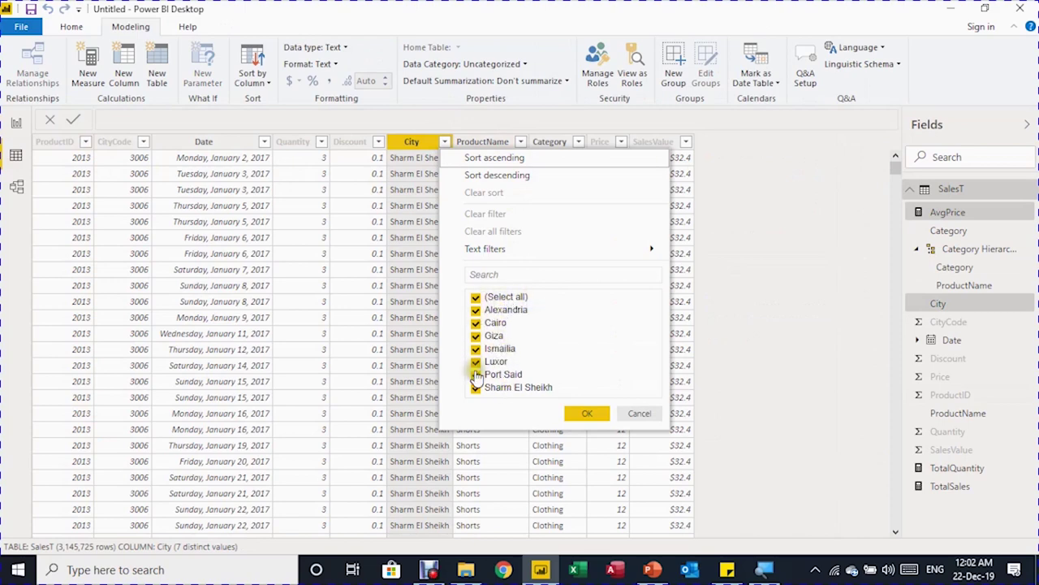
{"action": "left_click", "coordinate": [639, 416]}
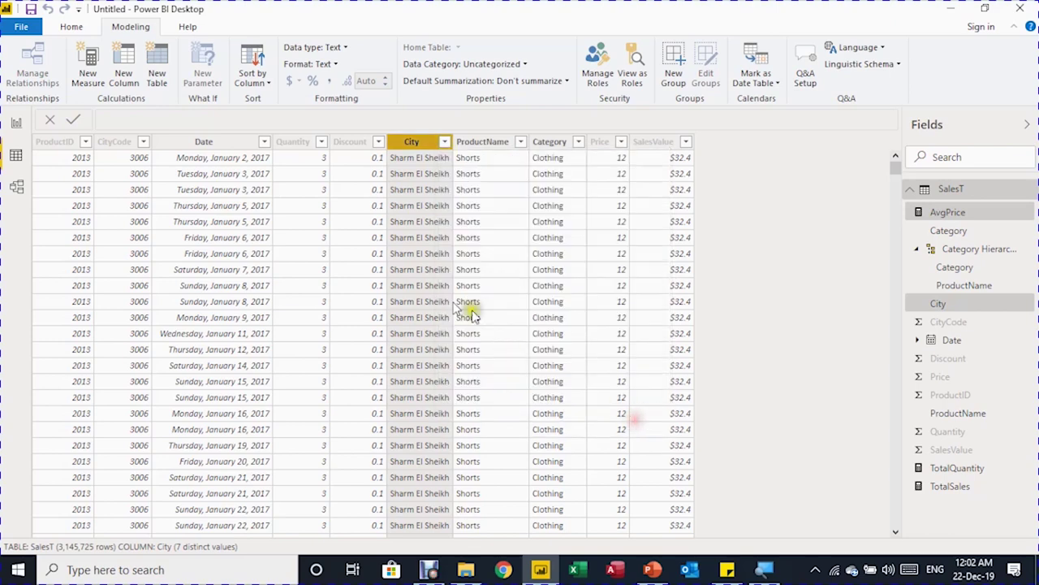
{"action": "left_click", "coordinate": [16, 123]}
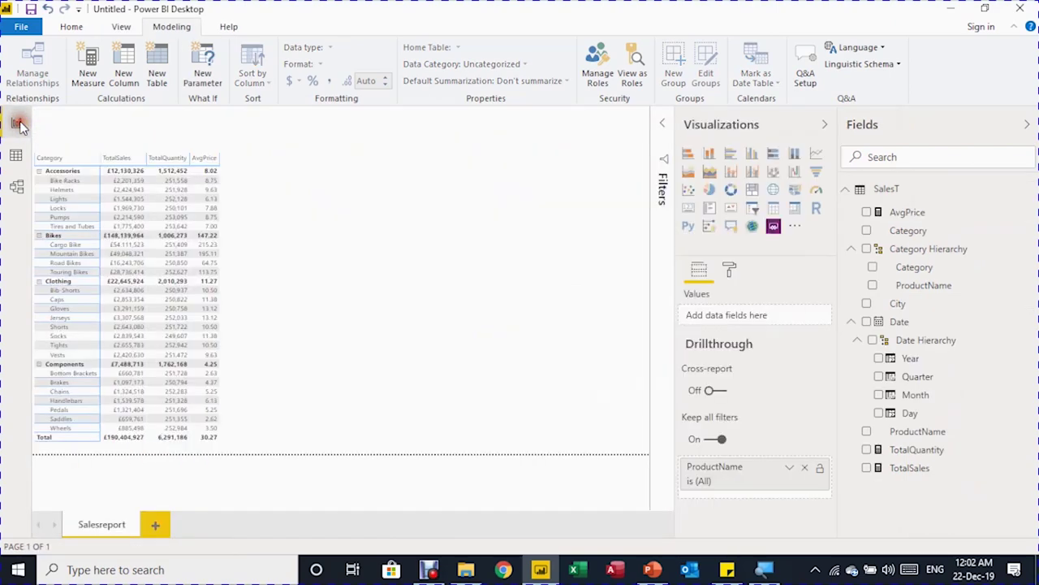
Place the City field as a map directly beside the matrix, with its bubbles sized by TotalSales
{"action": "left_click", "coordinate": [923, 308]}
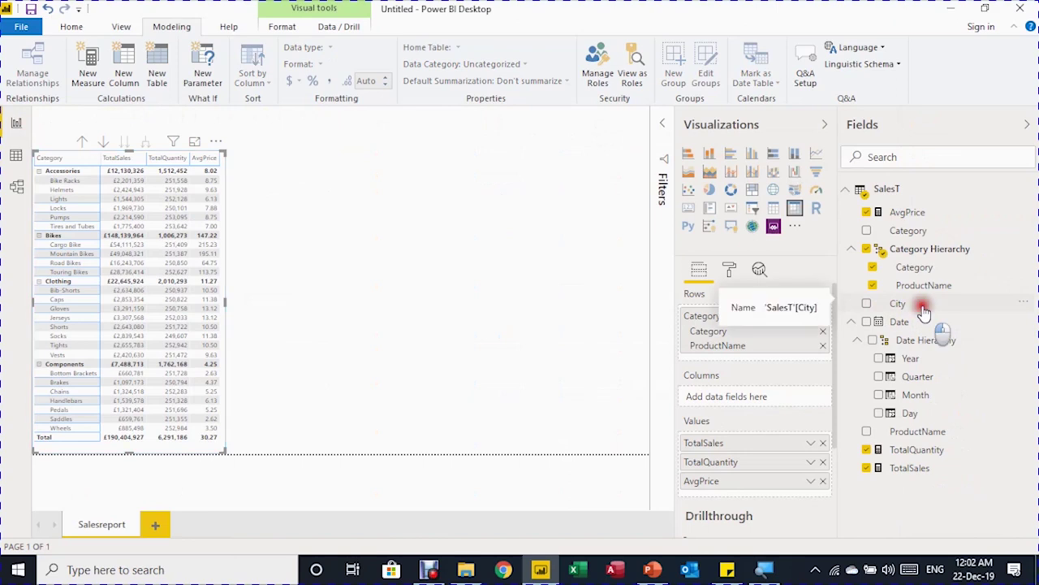
{"action": "left_click_drag", "start_coordinate": [924, 311], "coordinate": [445, 308]}
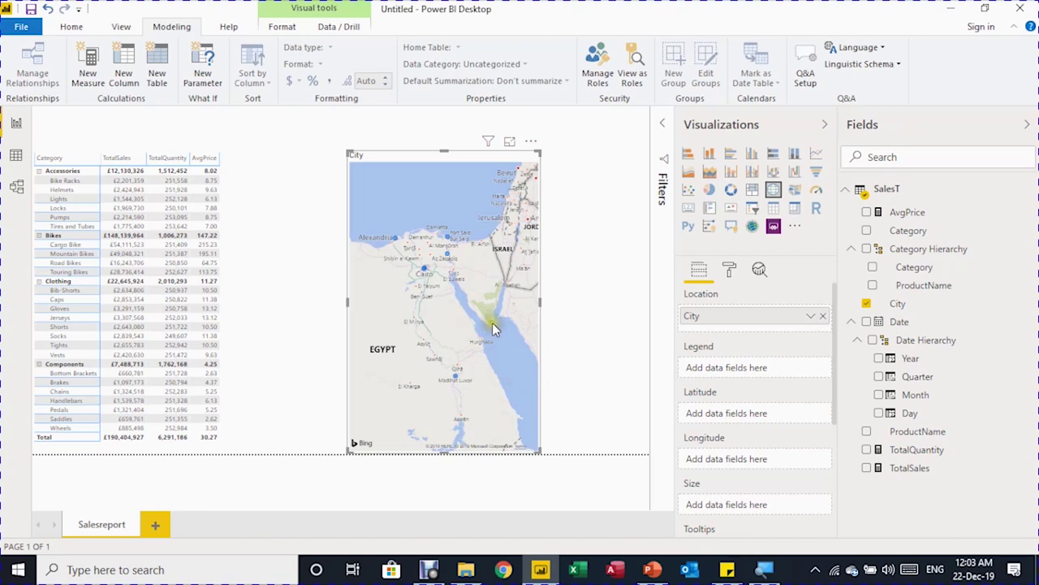
{"action": "mouse_move", "coordinate": [428, 270]}
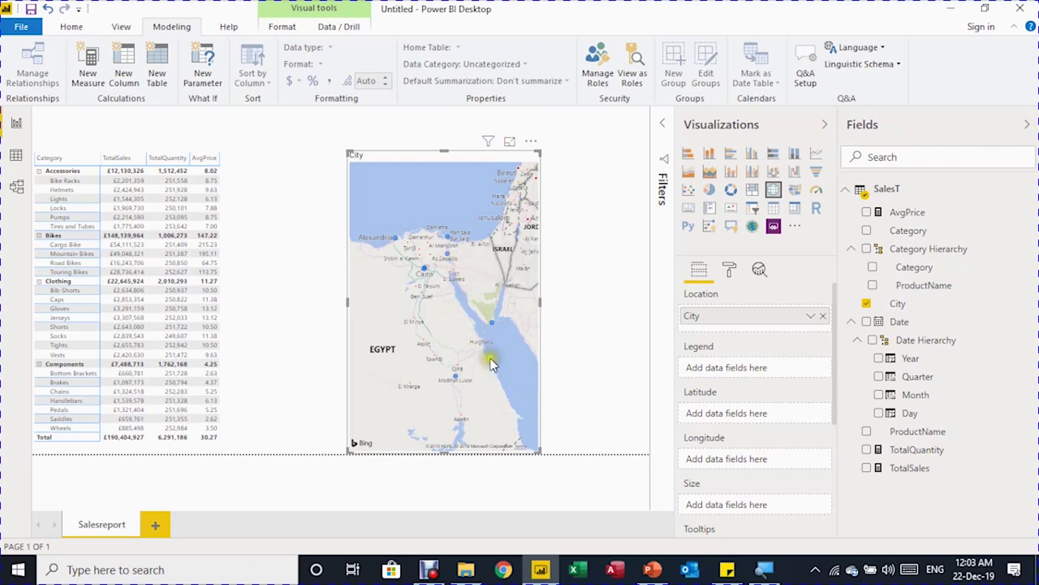
{"action": "left_click_drag", "start_coordinate": [348, 301], "coordinate": [227, 290]}
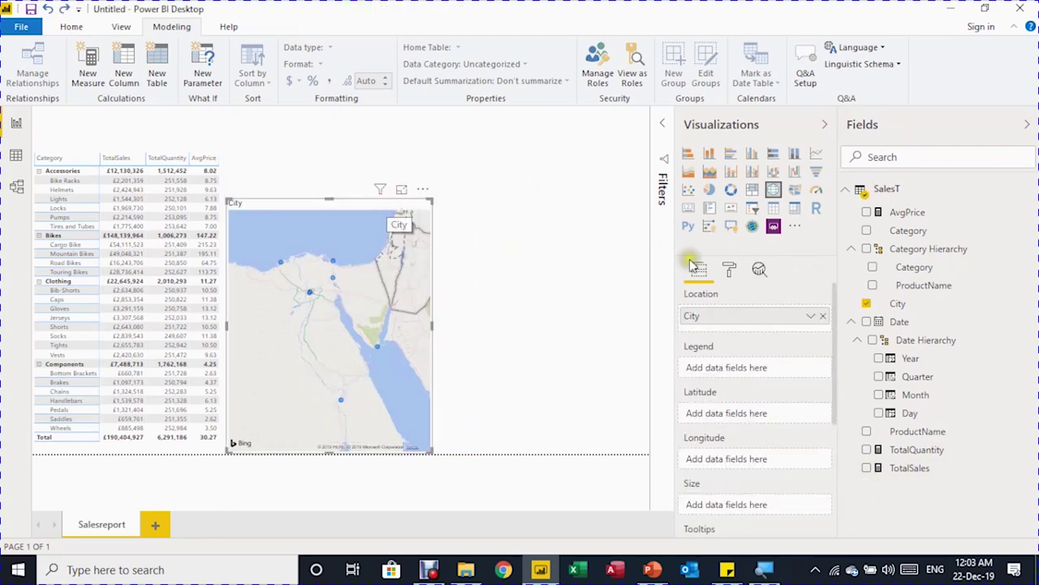
{"action": "left_click", "coordinate": [868, 469]}
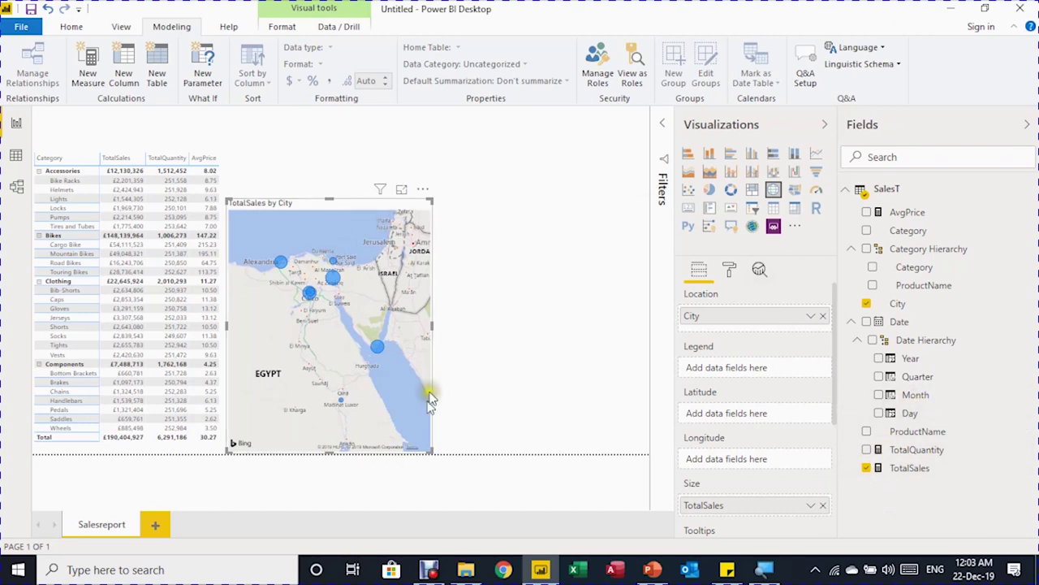
{"action": "mouse_move", "coordinate": [339, 280]}
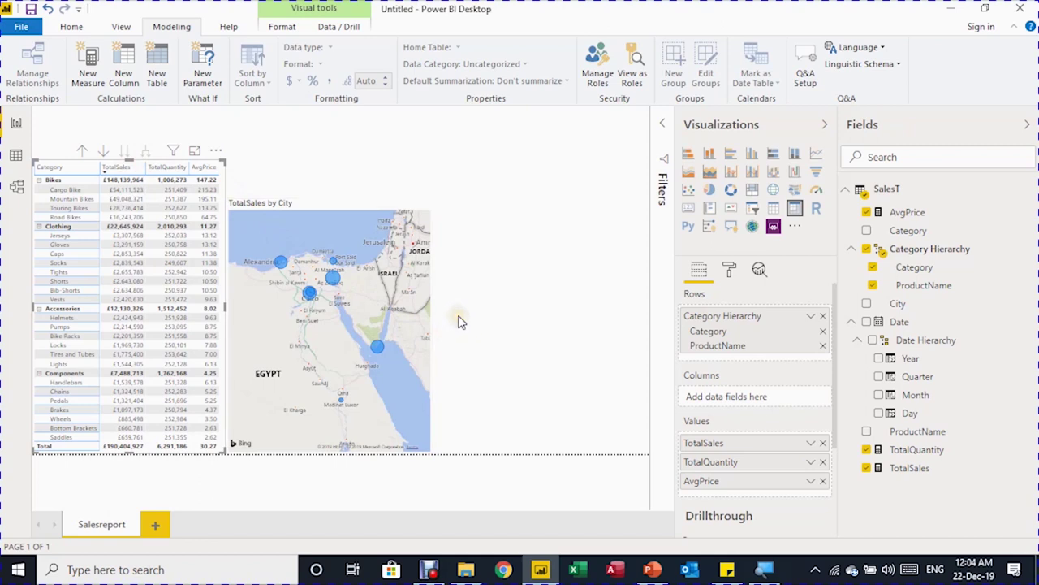
Build a stacked bar chart of TotalSales by Category Hierarchy in the empty area beside the map
{"action": "left_click", "coordinate": [270, 132]}
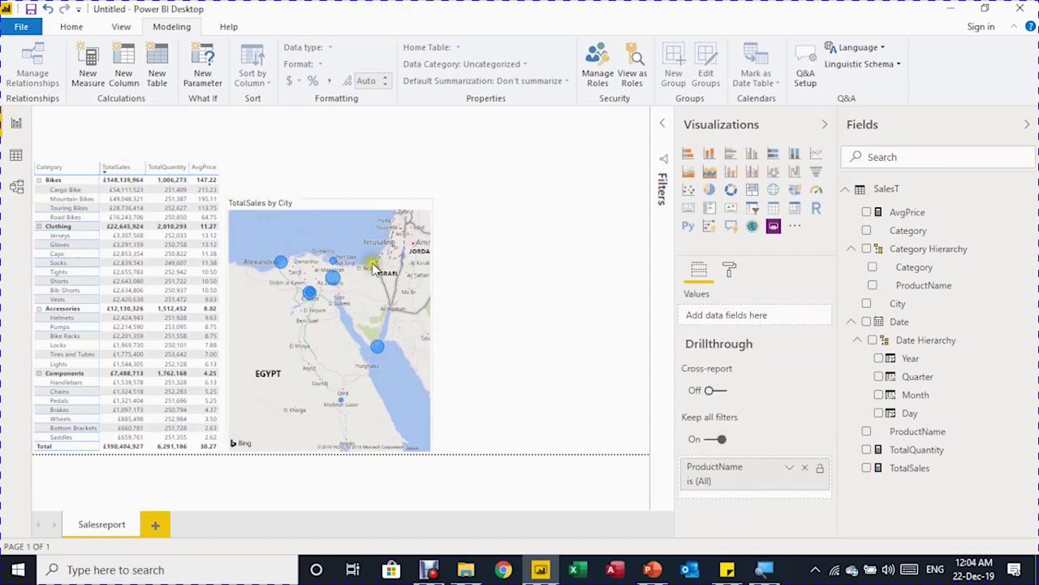
{"action": "left_click", "coordinate": [553, 367]}
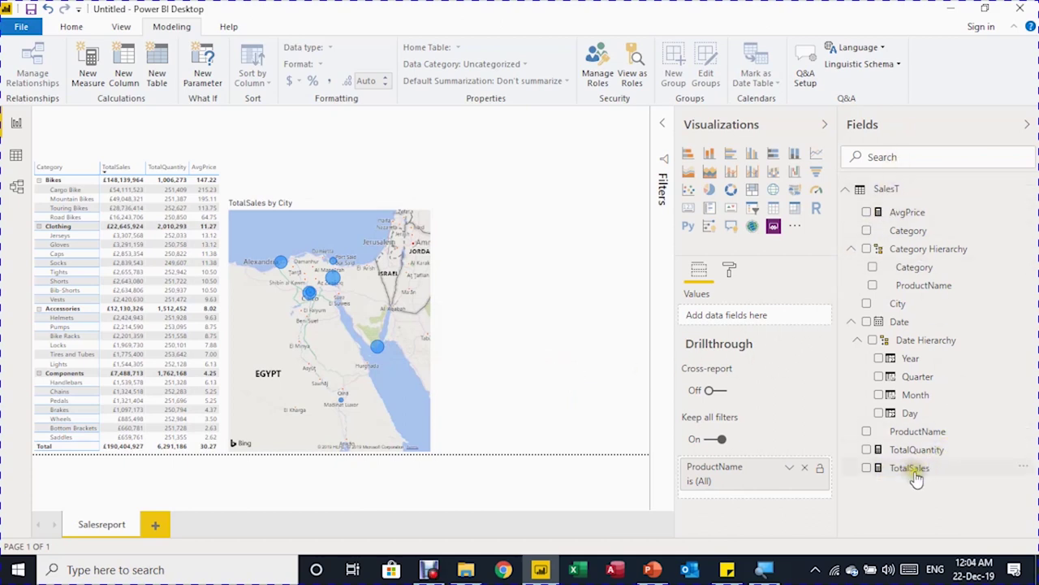
{"action": "left_click_drag", "start_coordinate": [916, 479], "coordinate": [558, 425]}
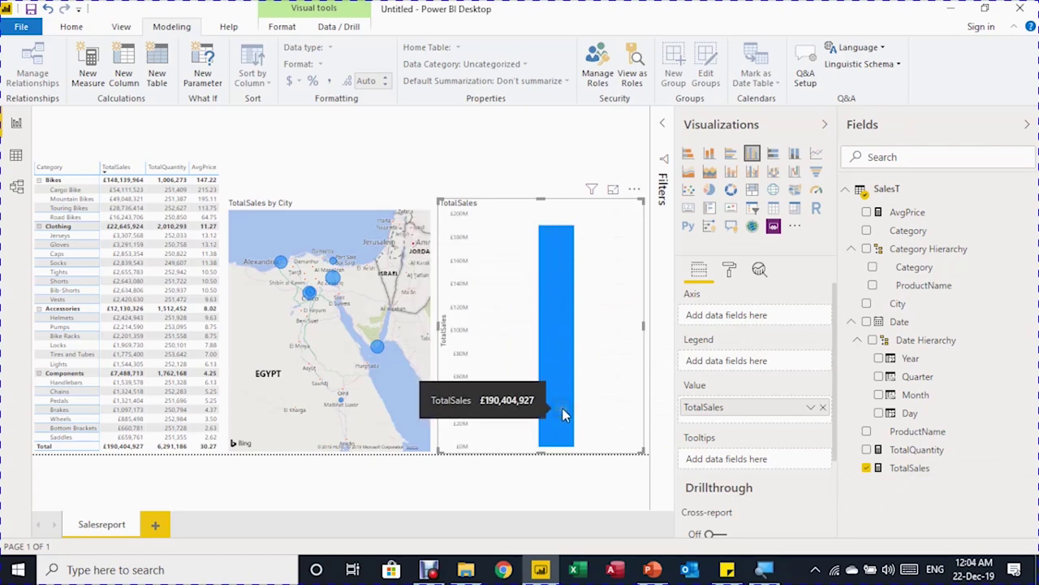
{"action": "left_click", "coordinate": [689, 156]}
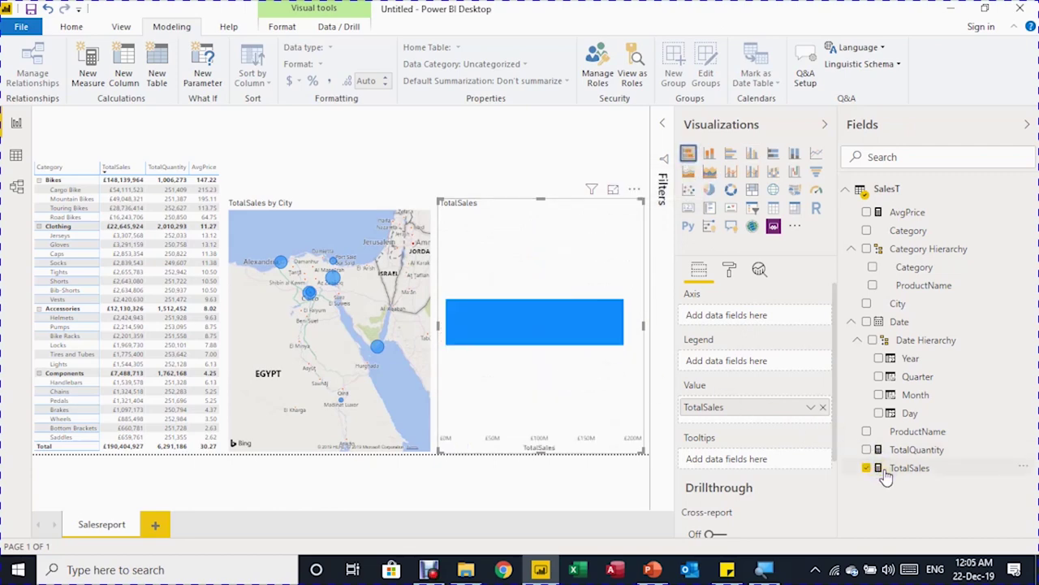
{"action": "left_click_drag", "start_coordinate": [909, 250], "coordinate": [568, 401]}
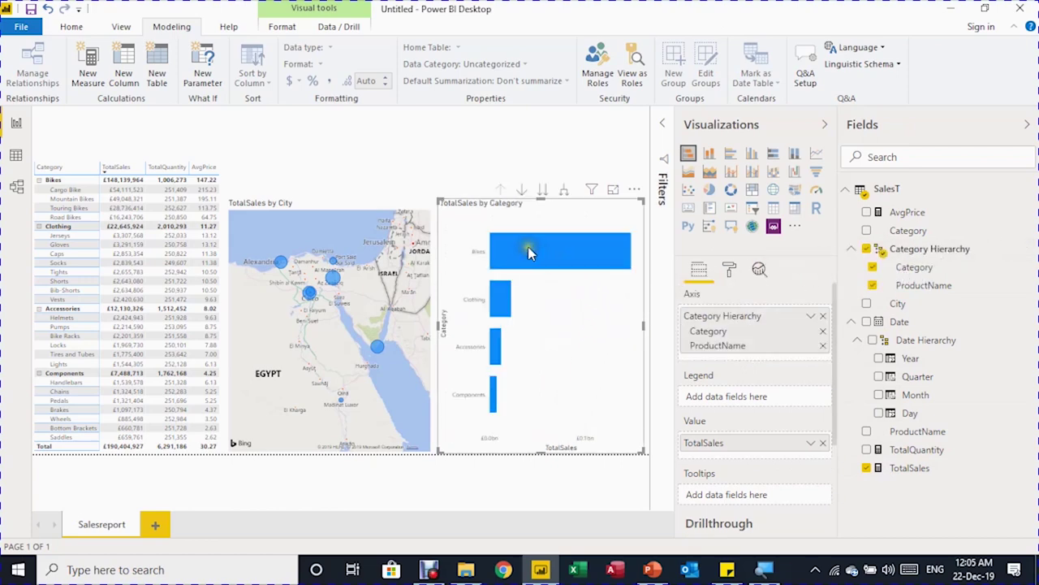
{"action": "mouse_move", "coordinate": [522, 252]}
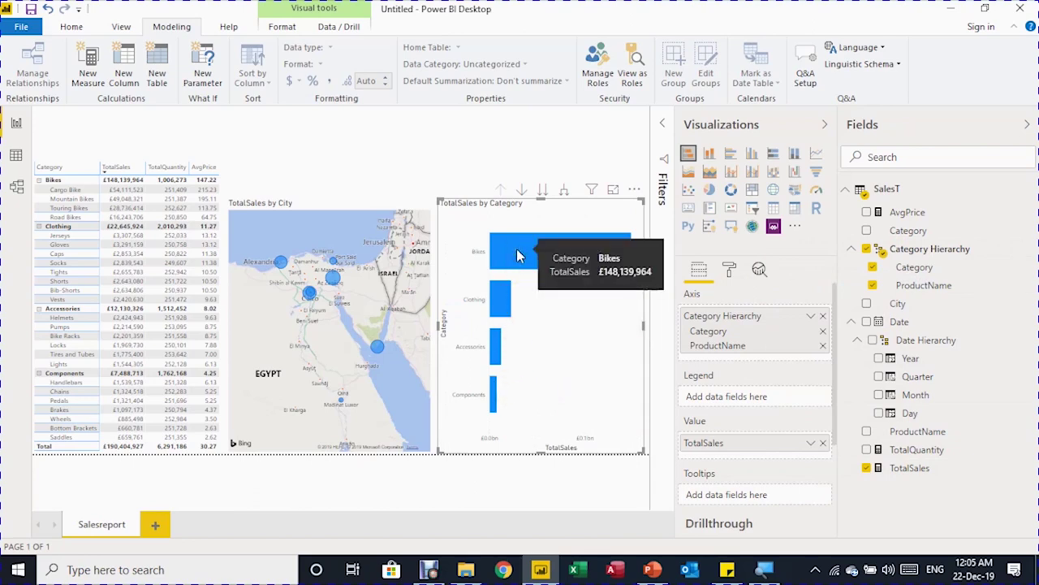
Expand the bar chart down to the product names and return it to the Category level
{"action": "left_click", "coordinate": [567, 192]}
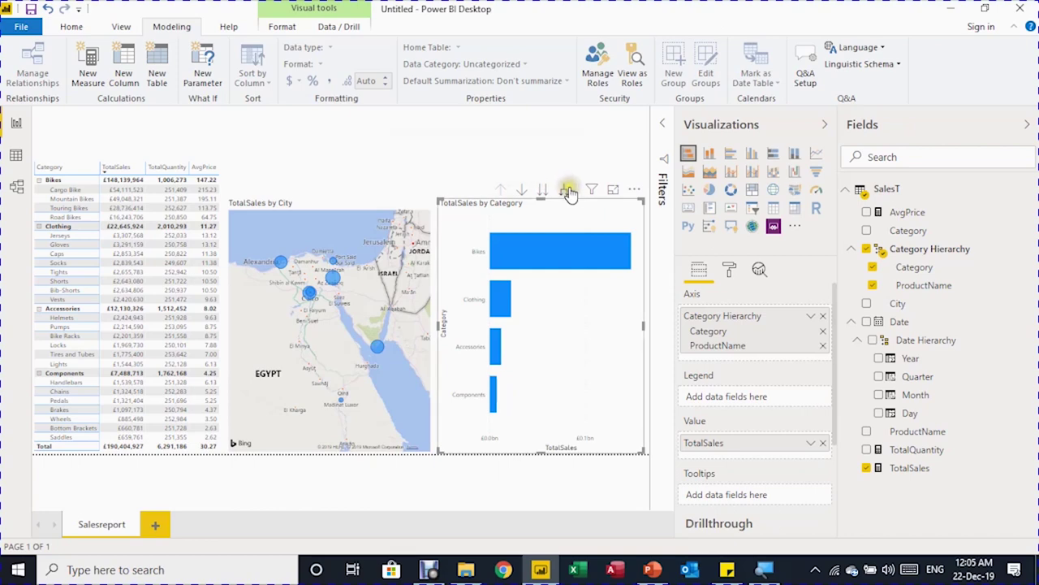
{"action": "left_click", "coordinate": [567, 193]}
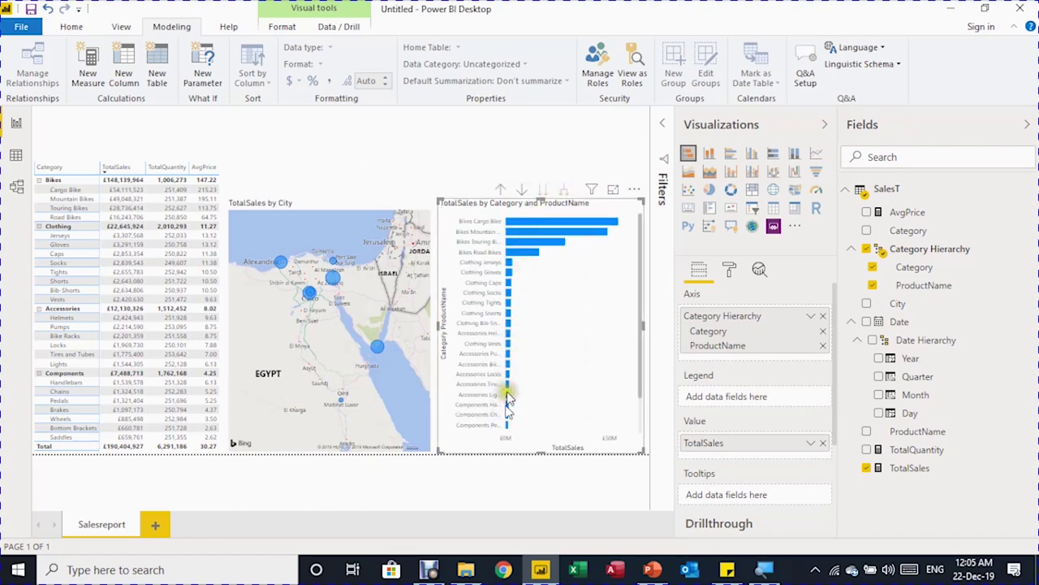
{"action": "left_click", "coordinate": [503, 191]}
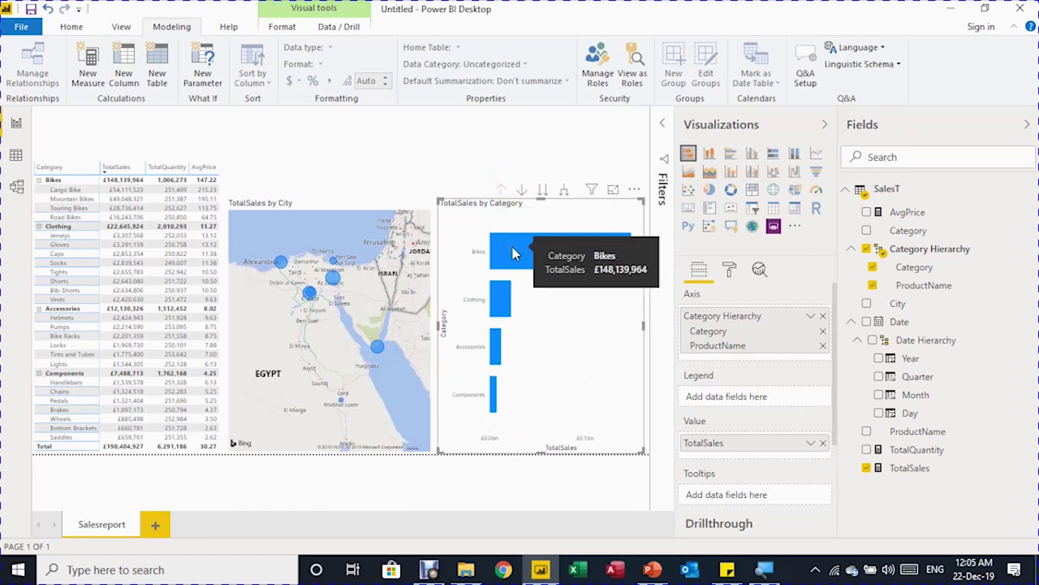
Turn on drill-down for the bar chart, drill into Bikes and go back up to the Category level
{"action": "left_click", "coordinate": [523, 191]}
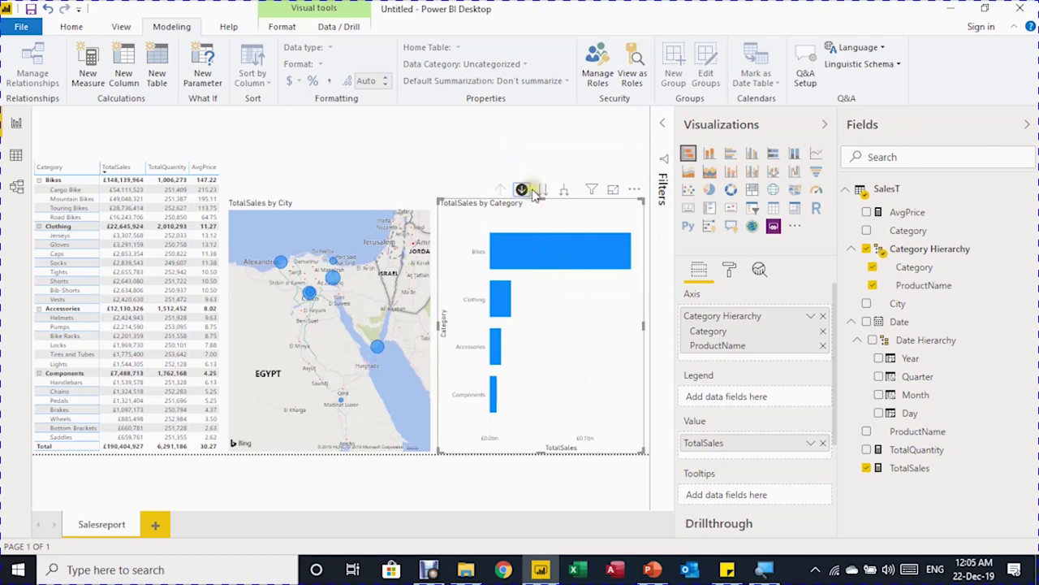
{"action": "left_click", "coordinate": [543, 253]}
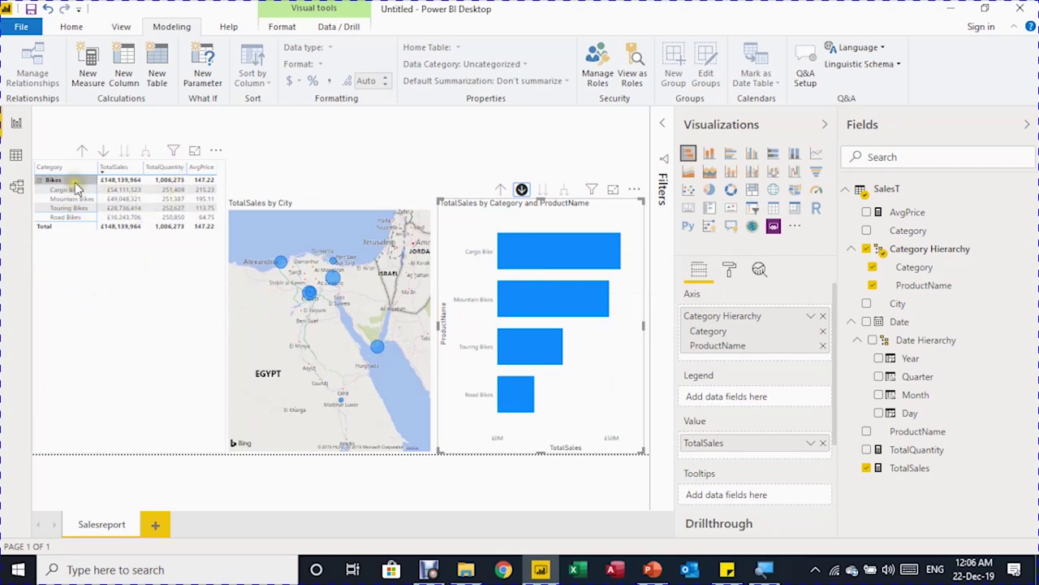
{"action": "left_click", "coordinate": [501, 191]}
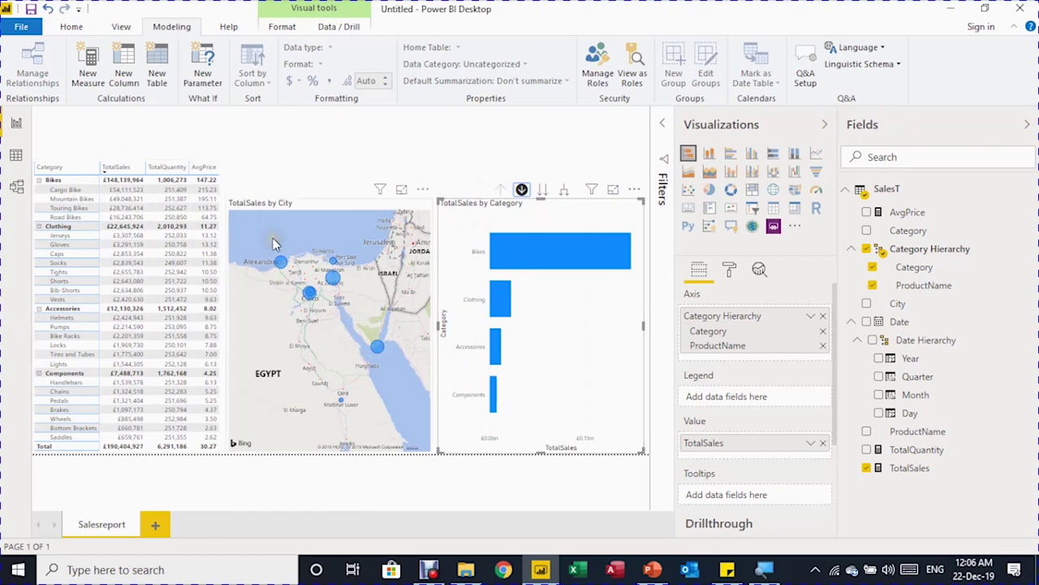
Filter the matrix and bar chart by the Alexandria bubble on the map, and clear the selection
{"action": "left_click", "coordinate": [282, 262]}
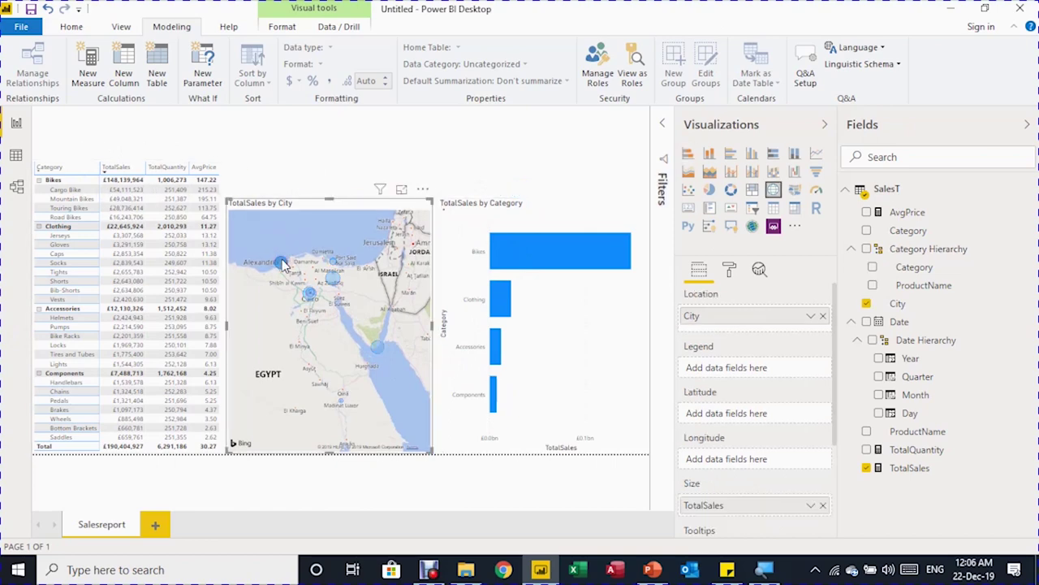
{"action": "left_click", "coordinate": [282, 263]}
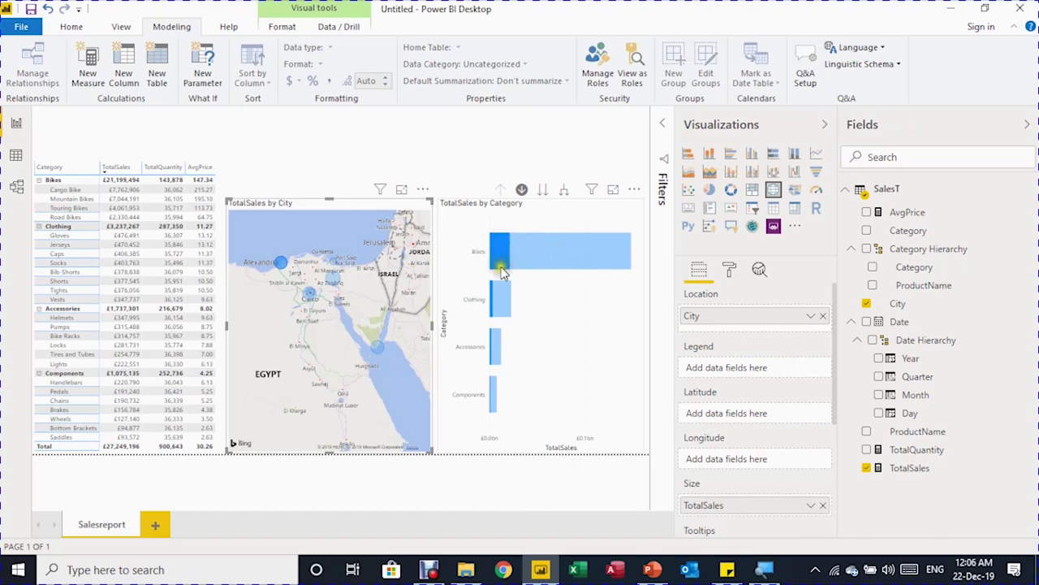
{"action": "left_click", "coordinate": [281, 265]}
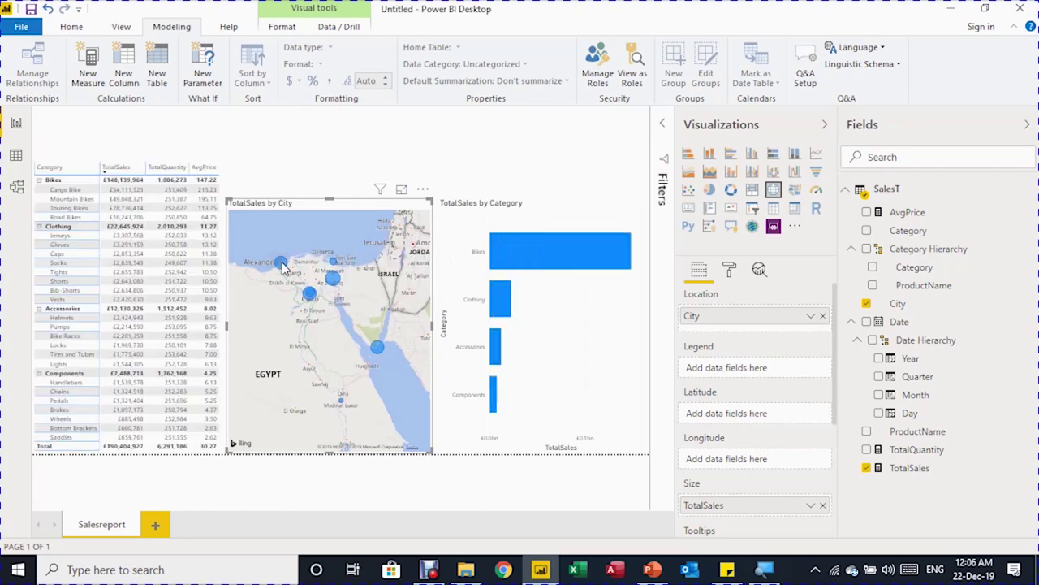
{"action": "mouse_move", "coordinate": [282, 266]}
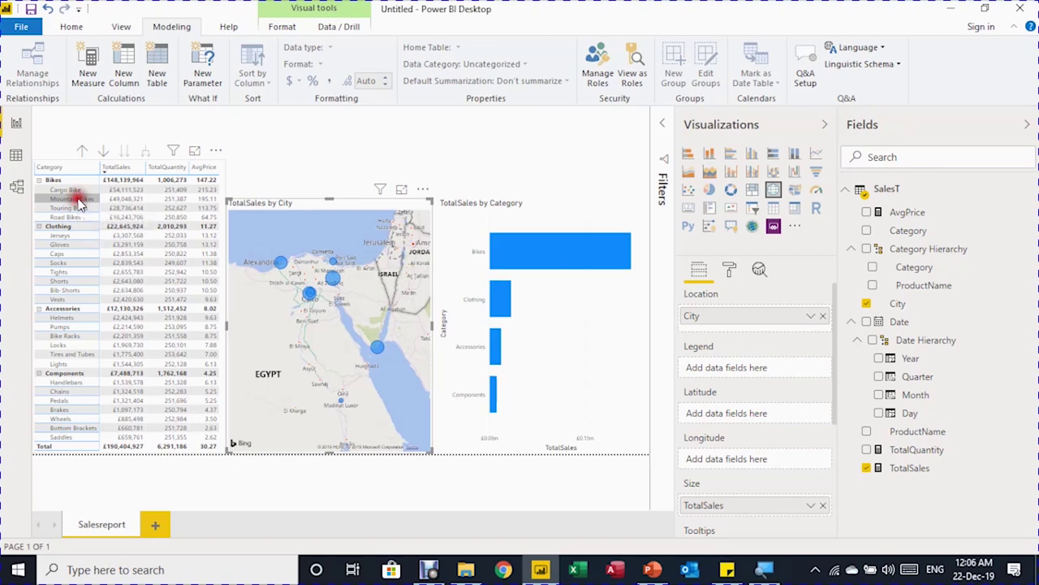
Highlight the Mountain Bikes row of the matrix across the map and bar chart, and clear the highlight
{"action": "left_click", "coordinate": [78, 199]}
{"action": "left_click", "coordinate": [80, 198]}
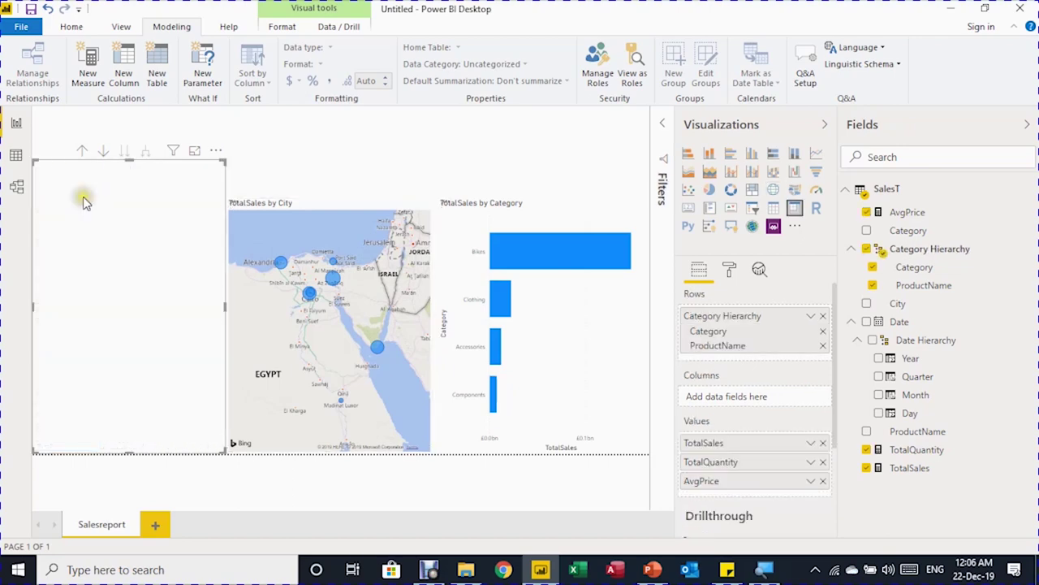
{"action": "left_click", "coordinate": [66, 230]}
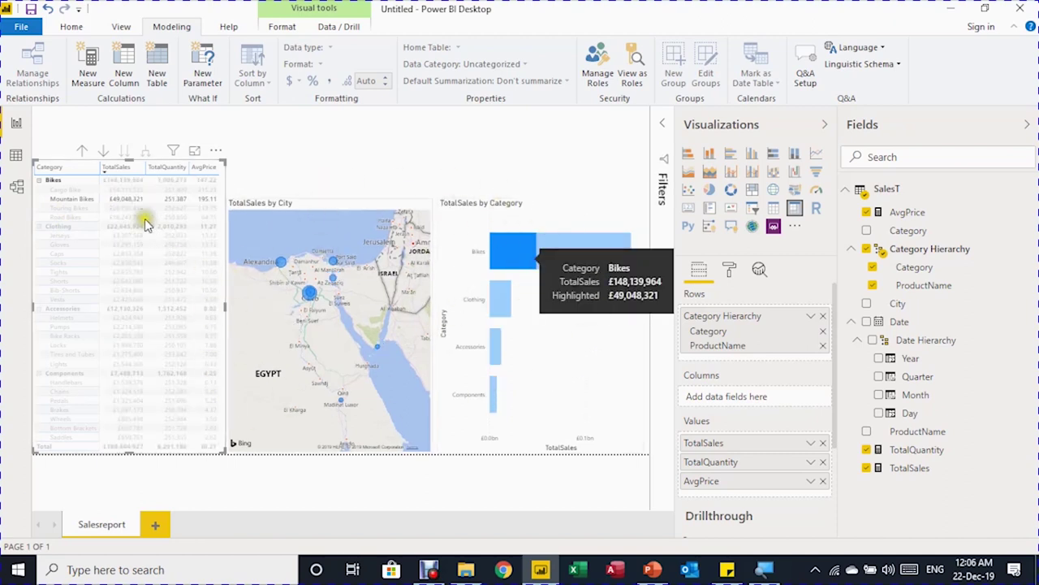
{"action": "left_click", "coordinate": [85, 198]}
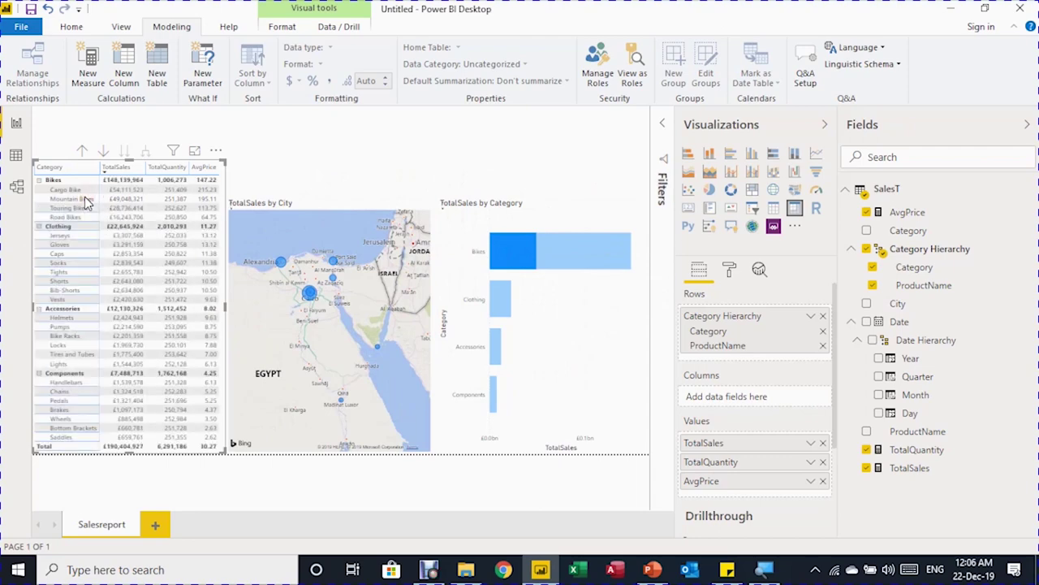
{"action": "left_click", "coordinate": [259, 325]}
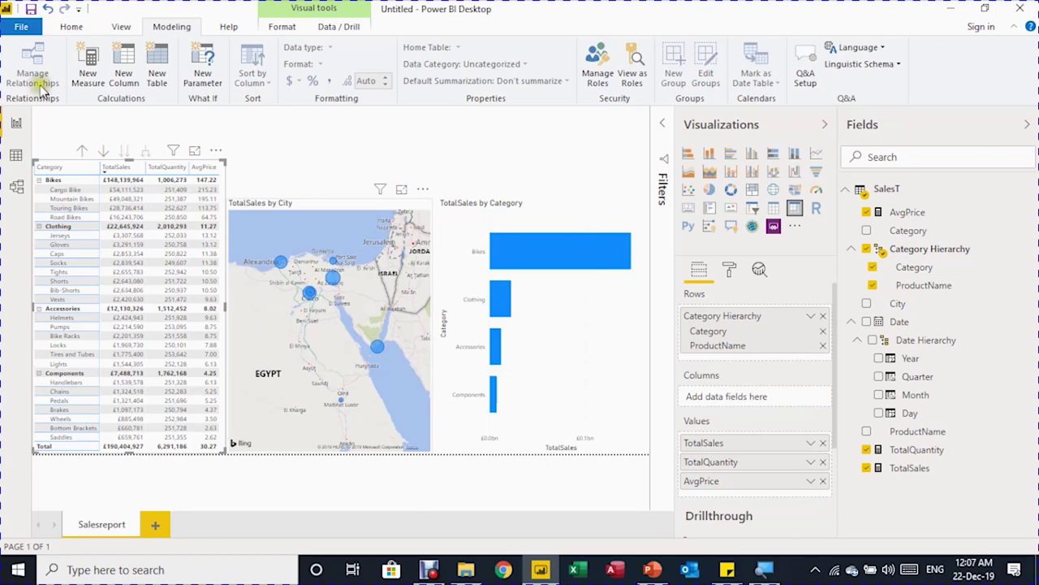
{"action": "left_click", "coordinate": [70, 26]}
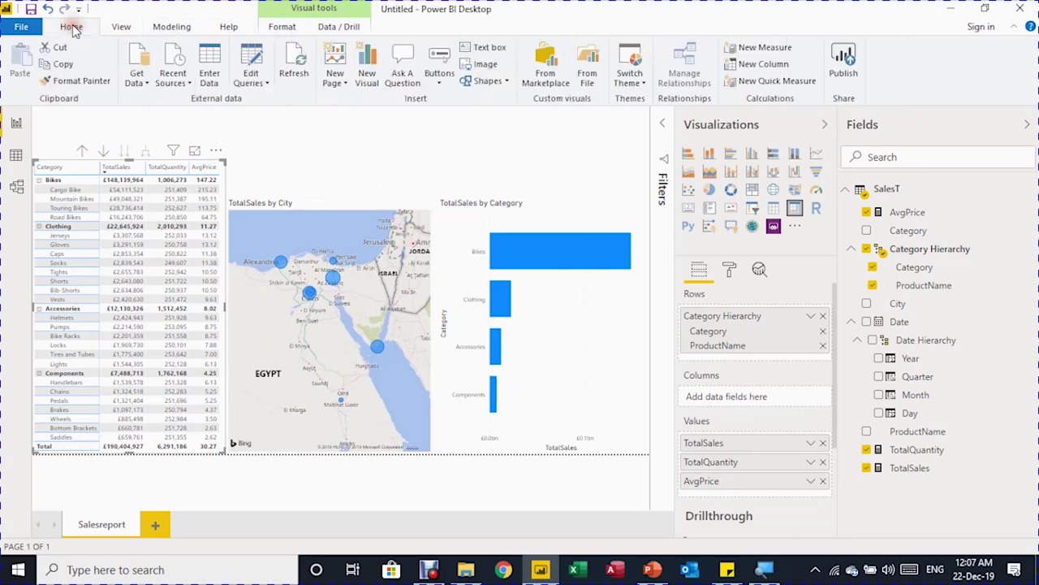
Add a text box to the page with the title "AAA Bikes - Sales Report"
{"action": "left_click", "coordinate": [490, 47]}
{"action": "left_click", "coordinate": [319, 152]}
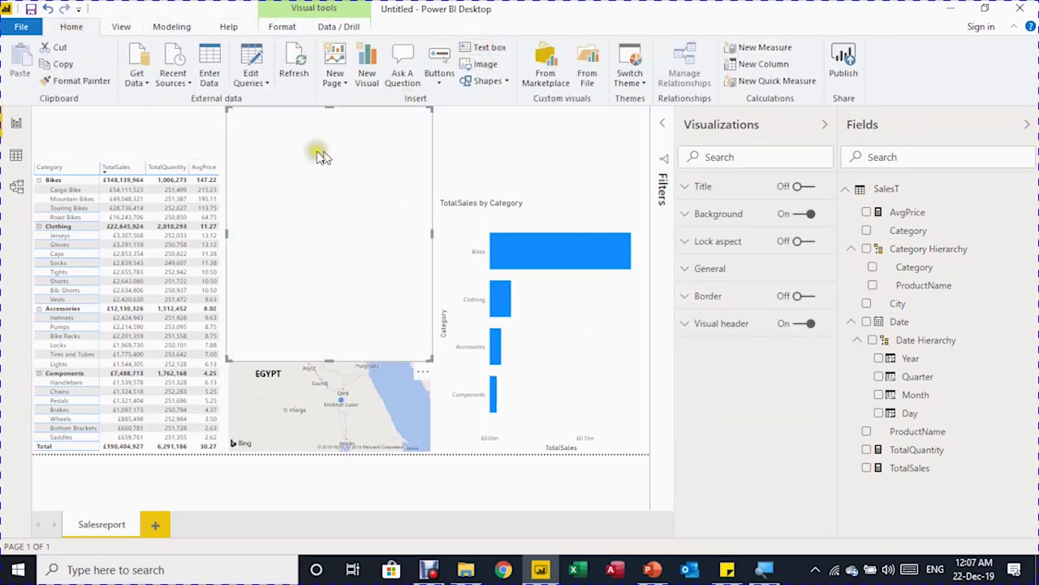
{"action": "type", "text": "AAA"}
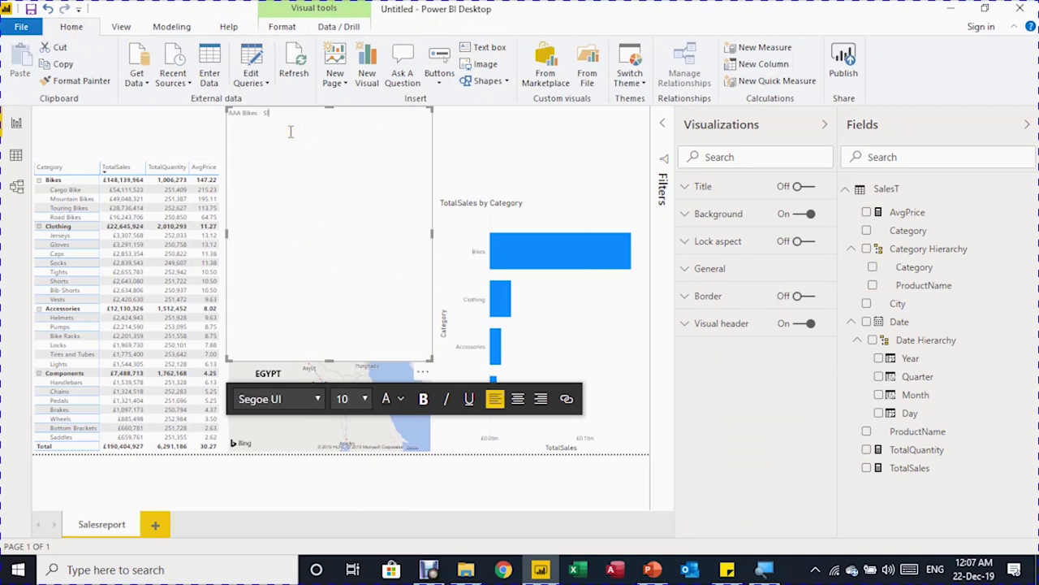
{"action": "type", "text": "Bikes - Sales Report"}
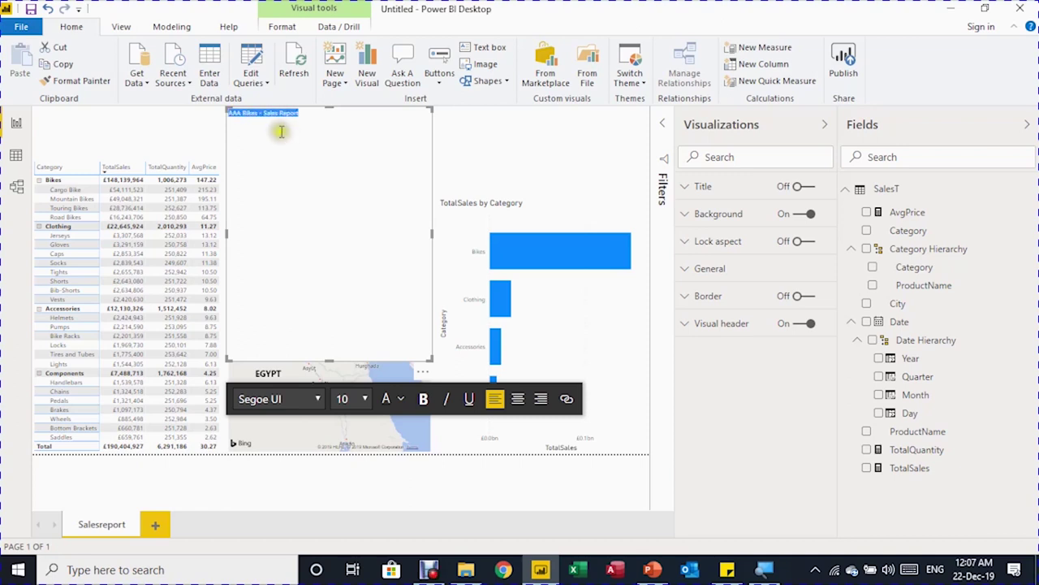
Format the title text at size 40, italic and centred
{"action": "left_click", "coordinate": [365, 400]}
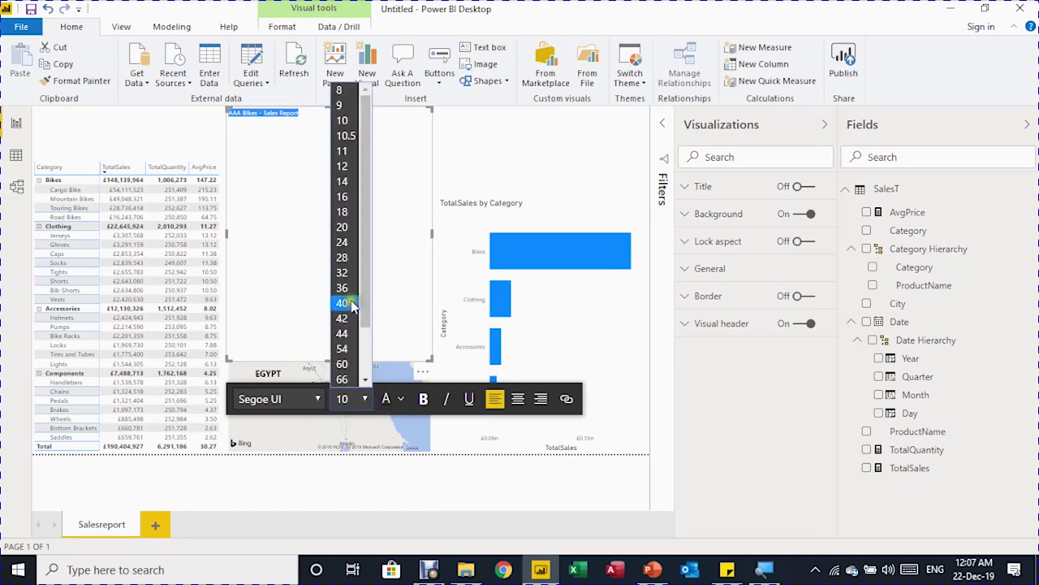
{"action": "left_click", "coordinate": [351, 303]}
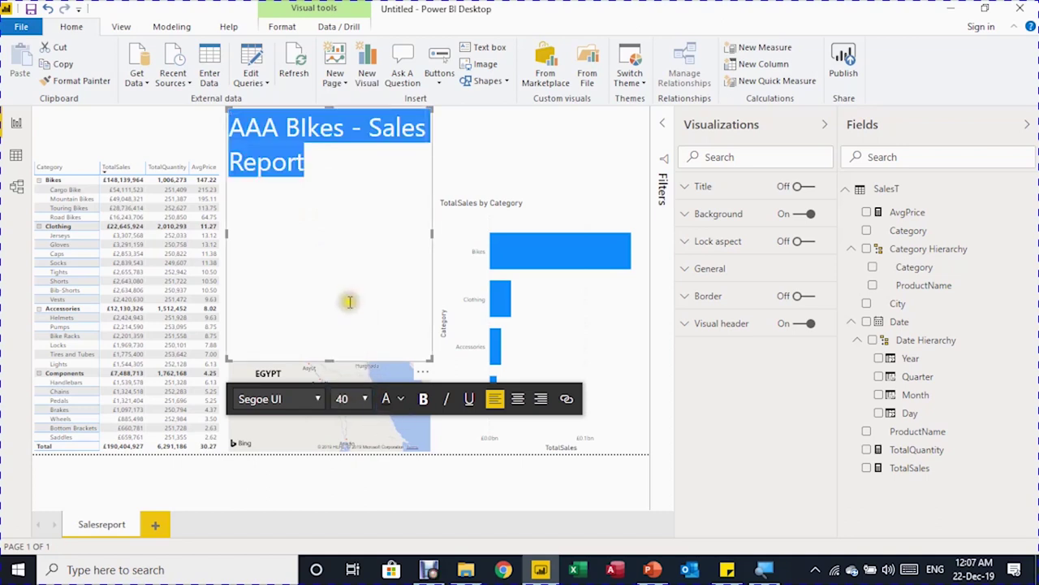
{"action": "left_click", "coordinate": [446, 398]}
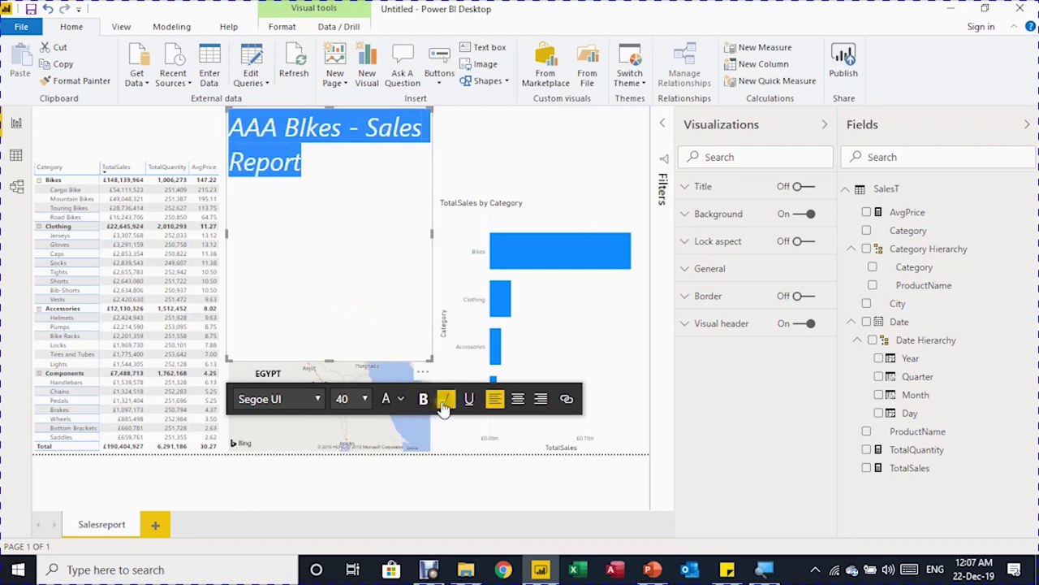
{"action": "left_click", "coordinate": [518, 399]}
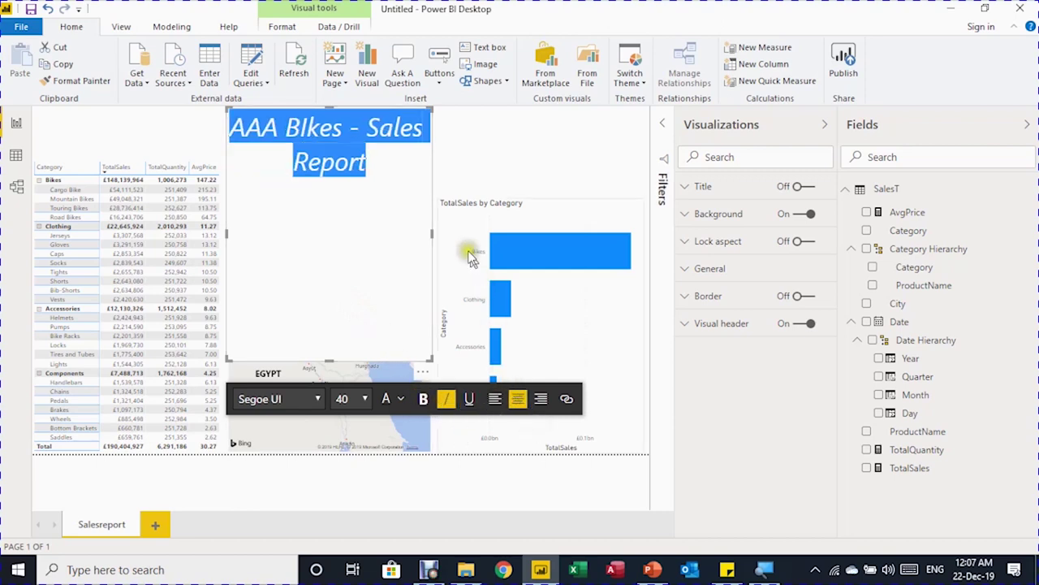
Resize the title text box into a shallow banner spanning the page width above the visuals, with "Bikes" spelled correctly
{"action": "left_click_drag", "start_coordinate": [338, 355], "coordinate": [332, 157]}
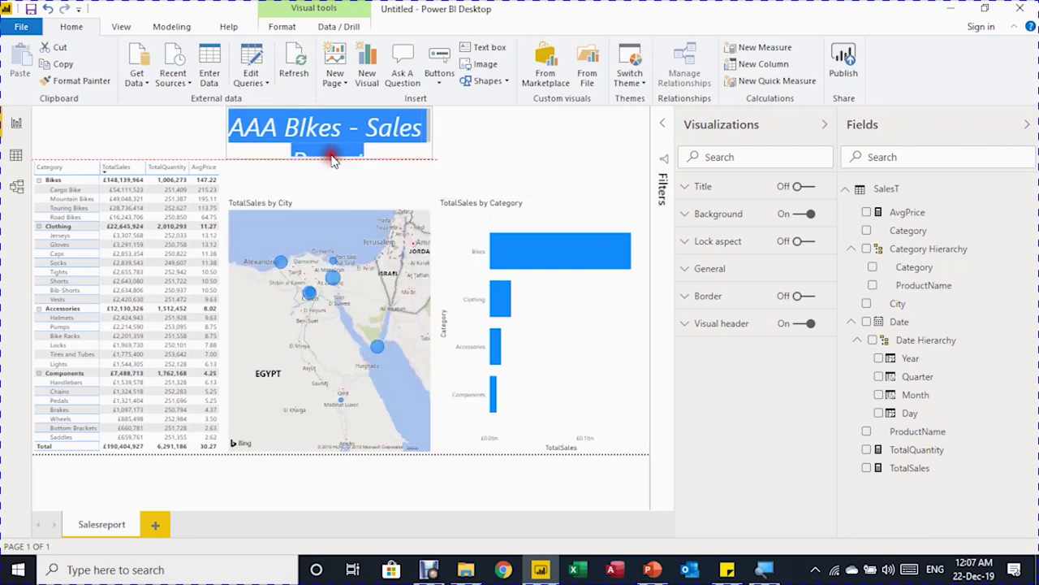
{"action": "left_click_drag", "start_coordinate": [435, 133], "coordinate": [650, 128]}
{"action": "left_click", "coordinate": [390, 132]}
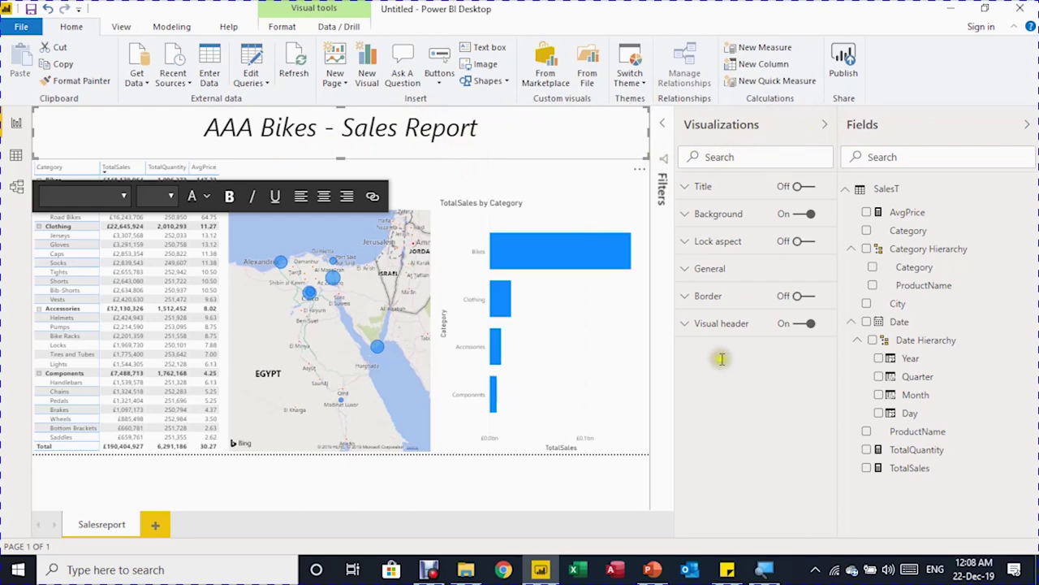
Give the title banner a grey background from the theme colours and deselect it
{"action": "left_click", "coordinate": [685, 213]}
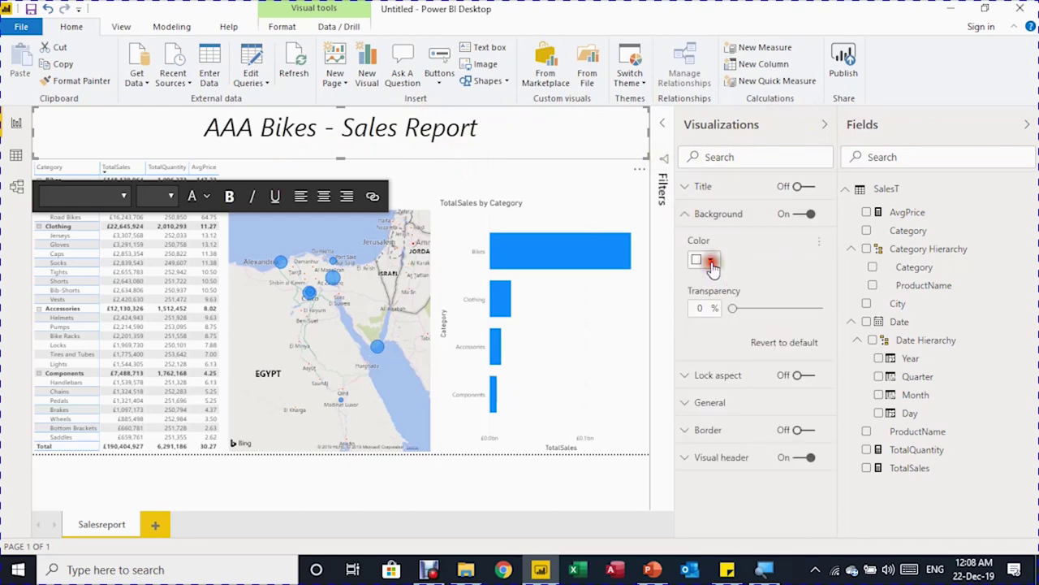
{"action": "left_click", "coordinate": [710, 261]}
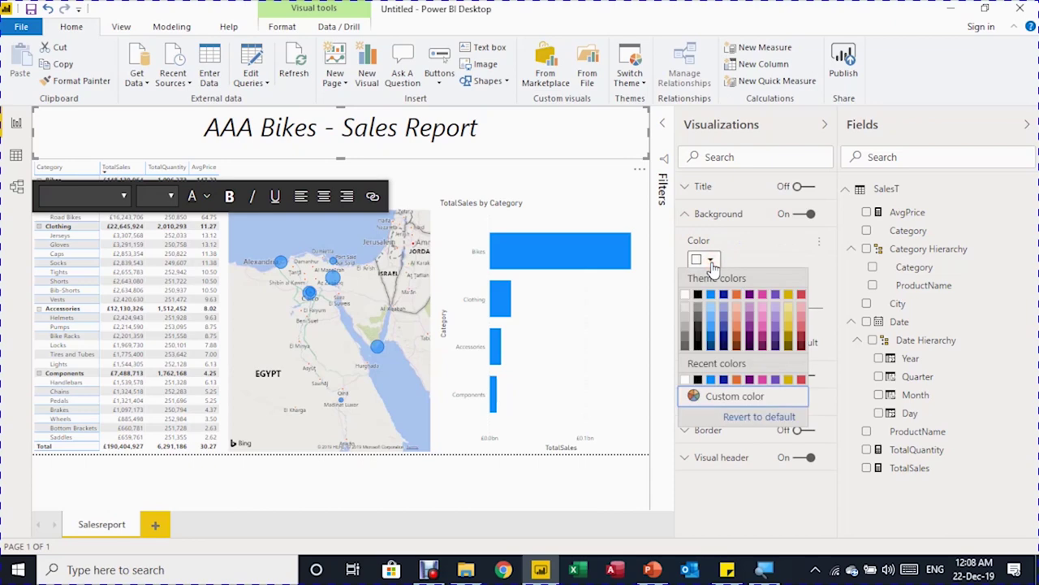
{"action": "left_click", "coordinate": [686, 322]}
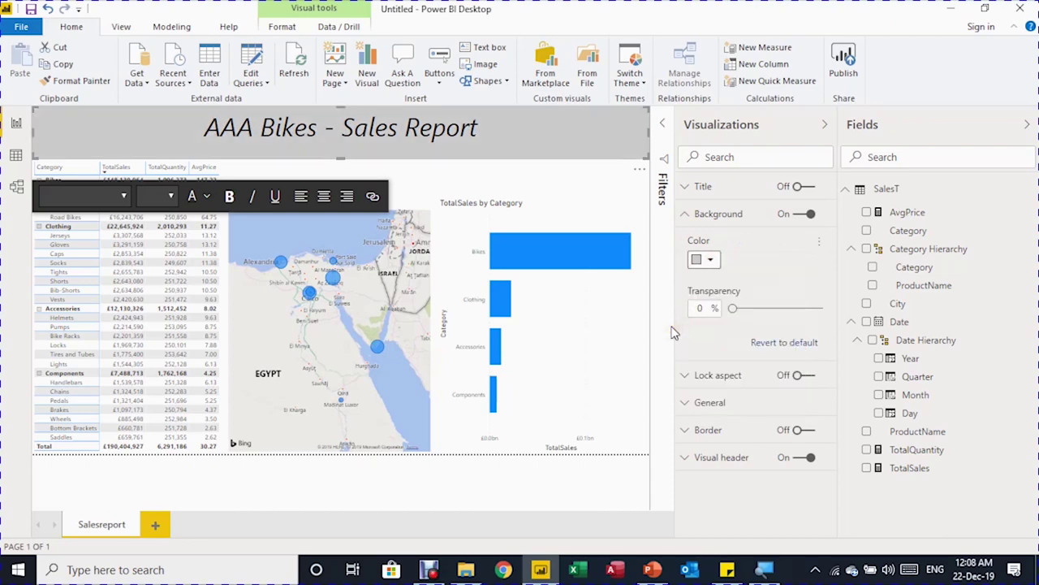
{"action": "left_click", "coordinate": [566, 181]}
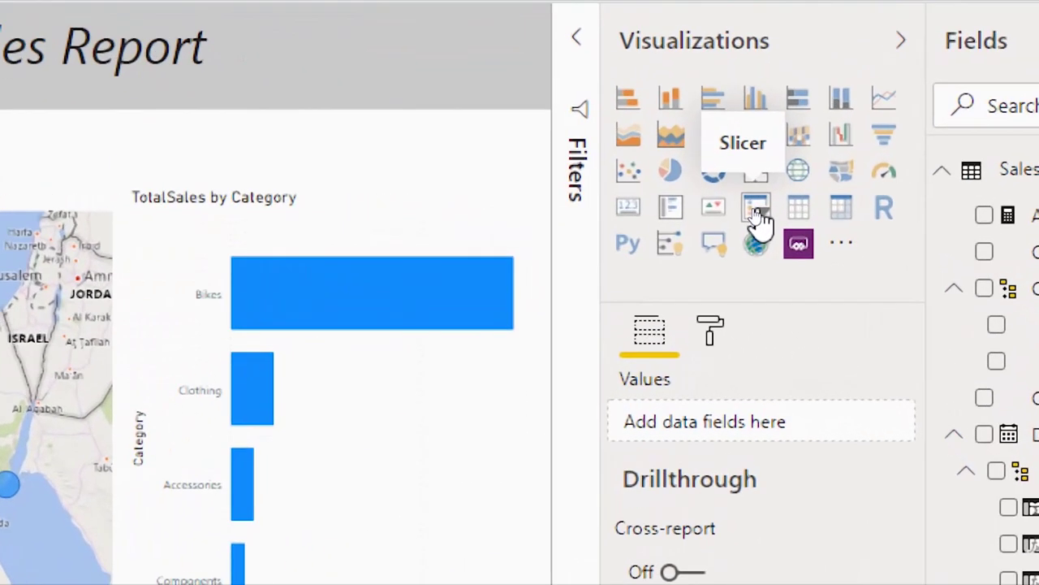
Add a slicer to the page based on the Year level of the Date Hierarchy
{"action": "left_click", "coordinate": [15, 163]}
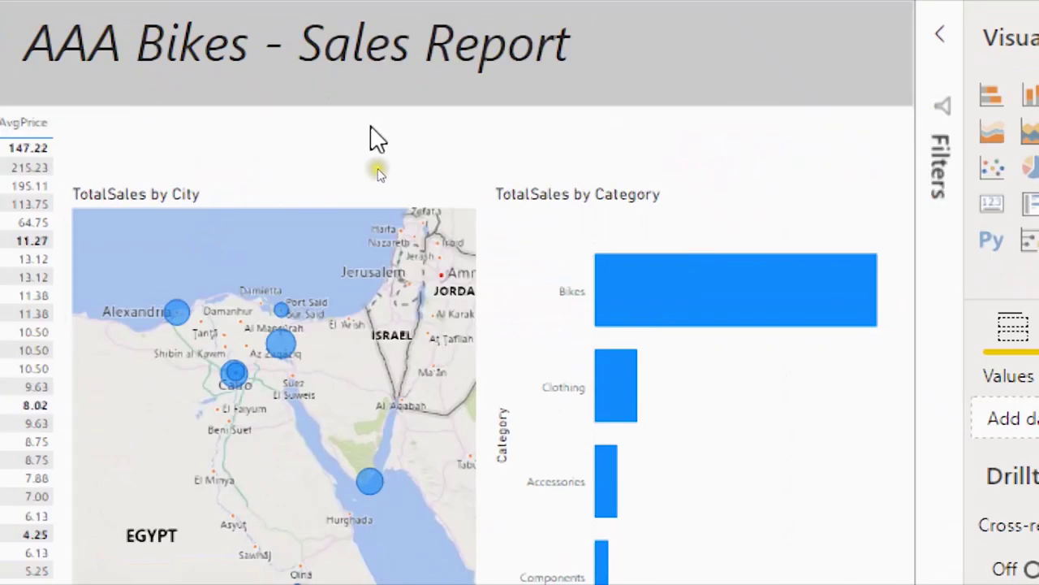
{"action": "left_click", "coordinate": [377, 168]}
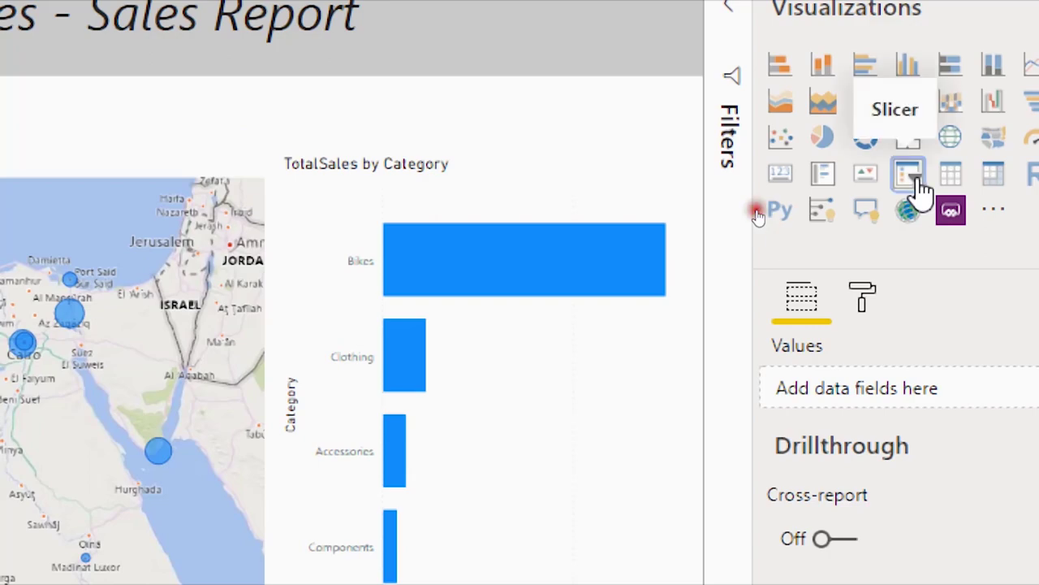
{"action": "left_click", "coordinate": [910, 173]}
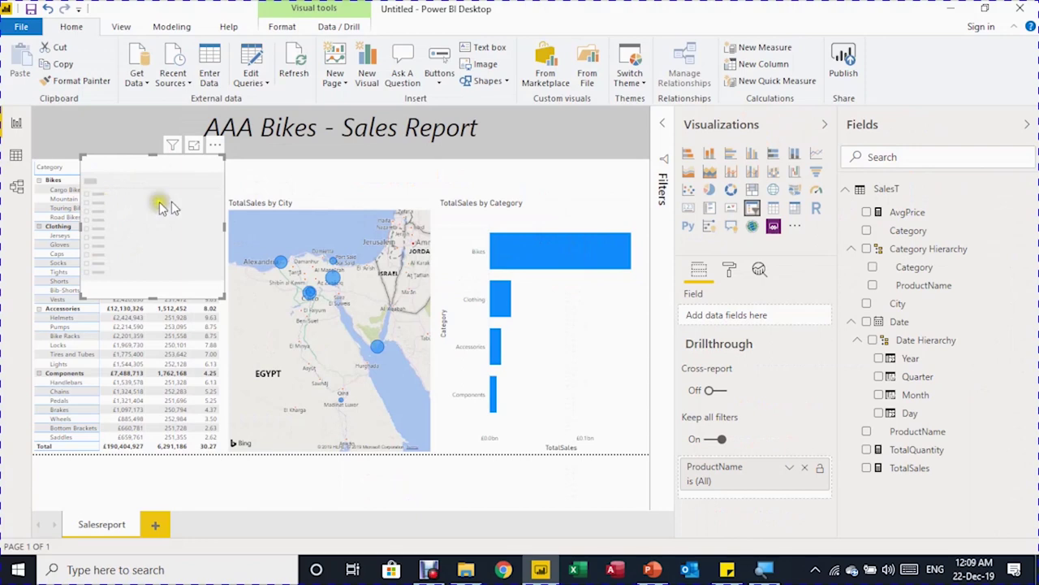
{"action": "left_click", "coordinate": [913, 362]}
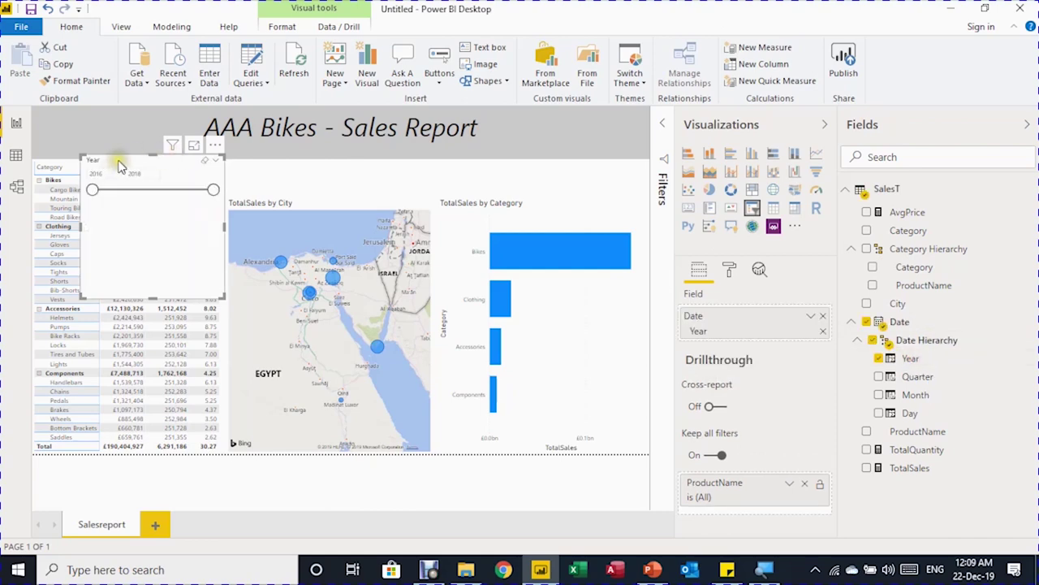
Move the Year slicer over the bar chart, off the matrix, and change its type to List
{"action": "left_click_drag", "start_coordinate": [120, 166], "coordinate": [460, 185]}
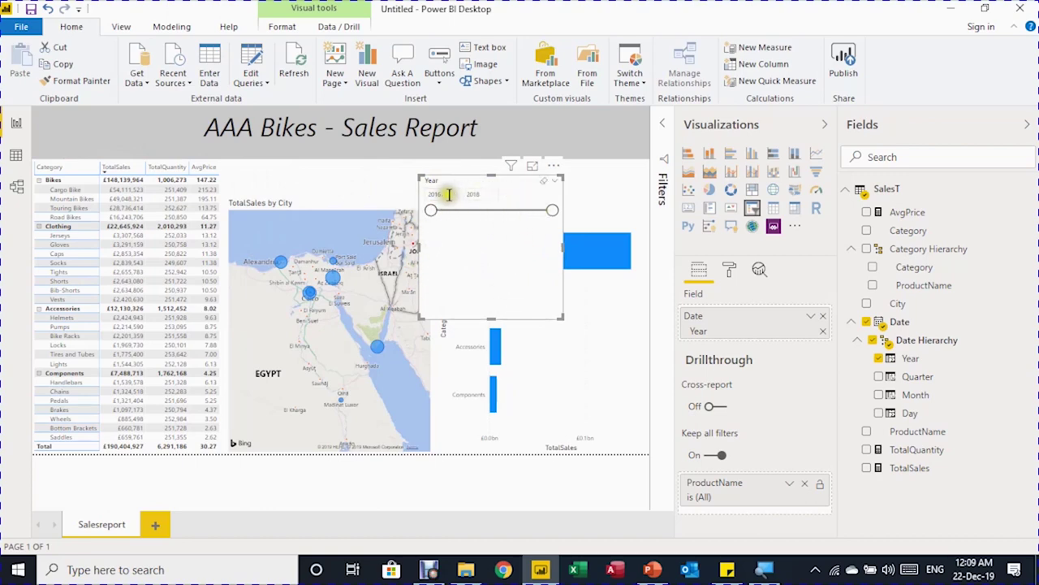
{"action": "left_click", "coordinate": [556, 182]}
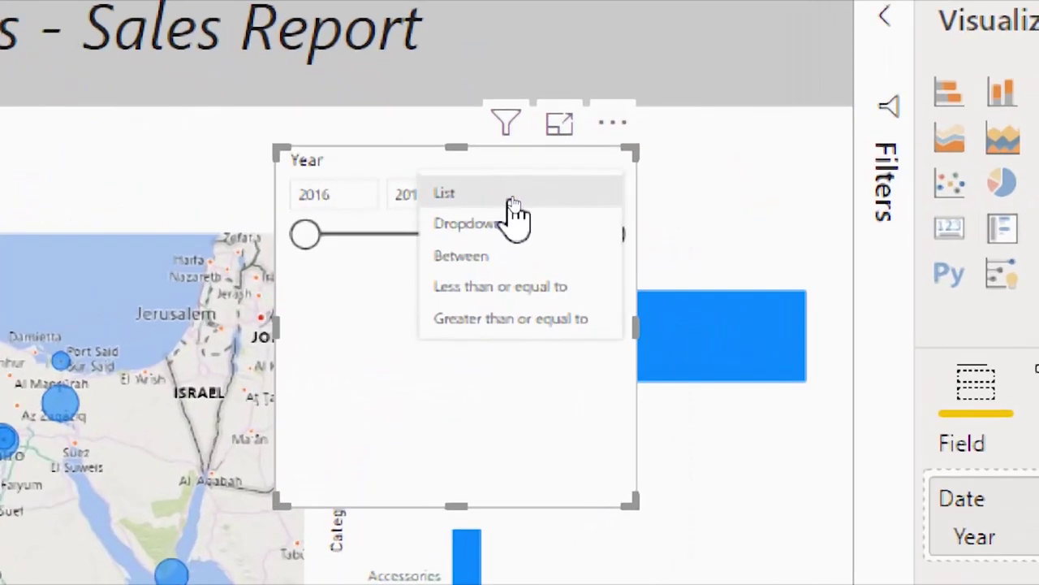
{"action": "left_click", "coordinate": [513, 199]}
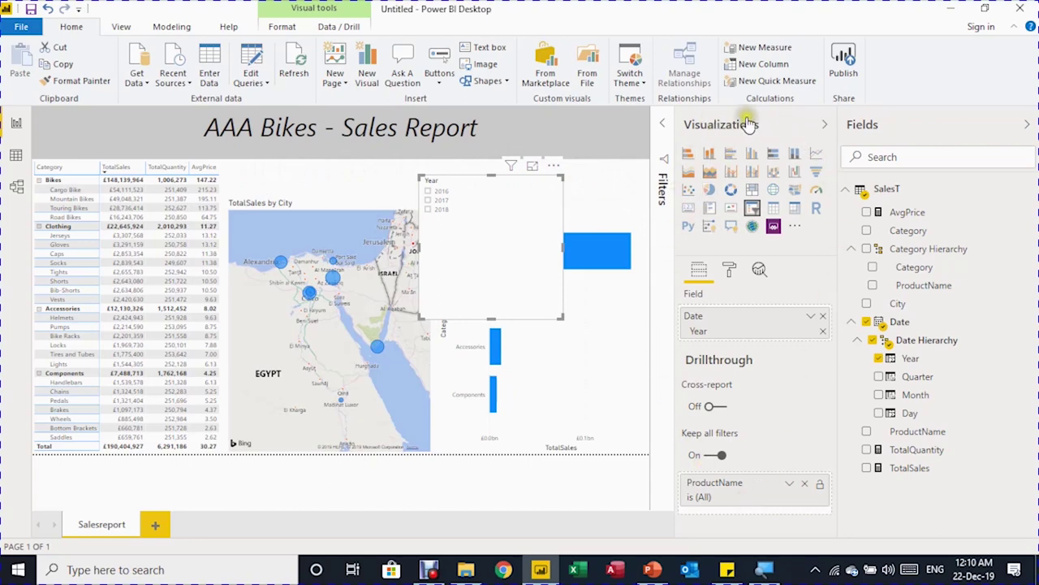
Set the Year slicer's orientation to Horizontal and fit it into a narrow strip above the map and bar chart
{"action": "left_click", "coordinate": [731, 275]}
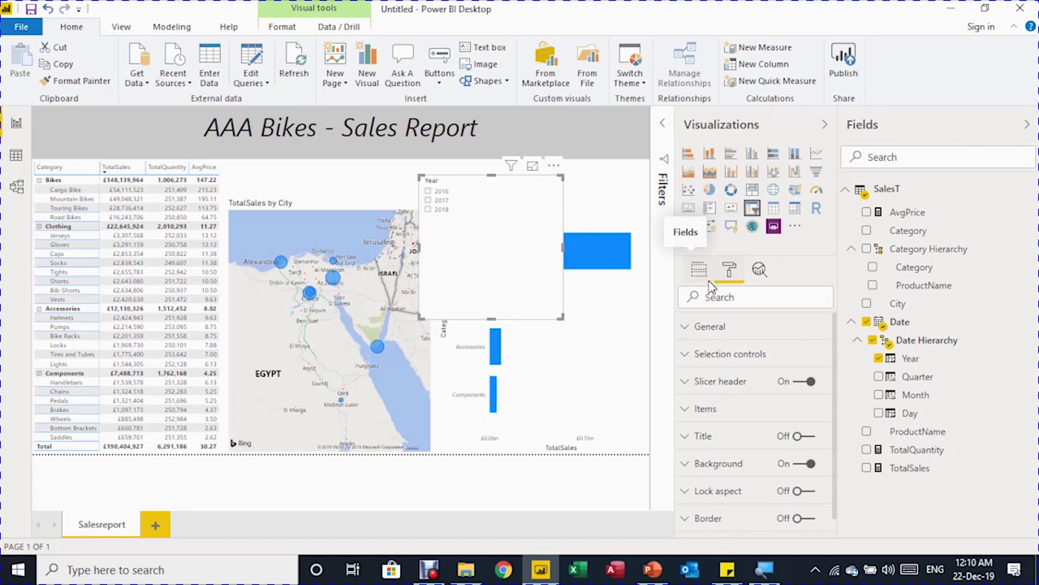
{"action": "left_click", "coordinate": [702, 329]}
{"action": "scroll", "coordinate": [731, 365], "scroll_direction": "down", "scroll_amount": 2}
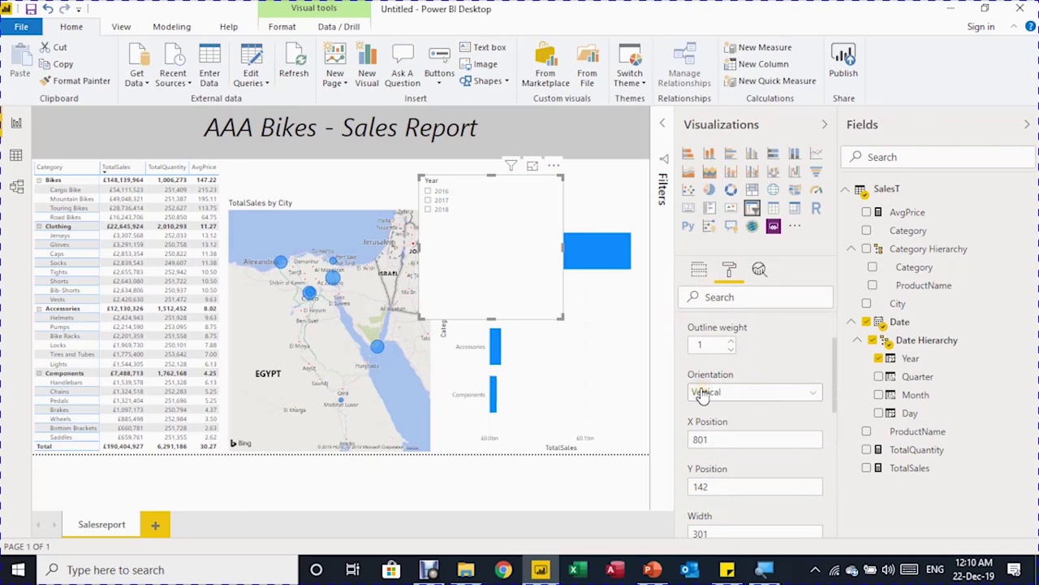
{"action": "left_click", "coordinate": [751, 391]}
{"action": "left_click", "coordinate": [747, 426]}
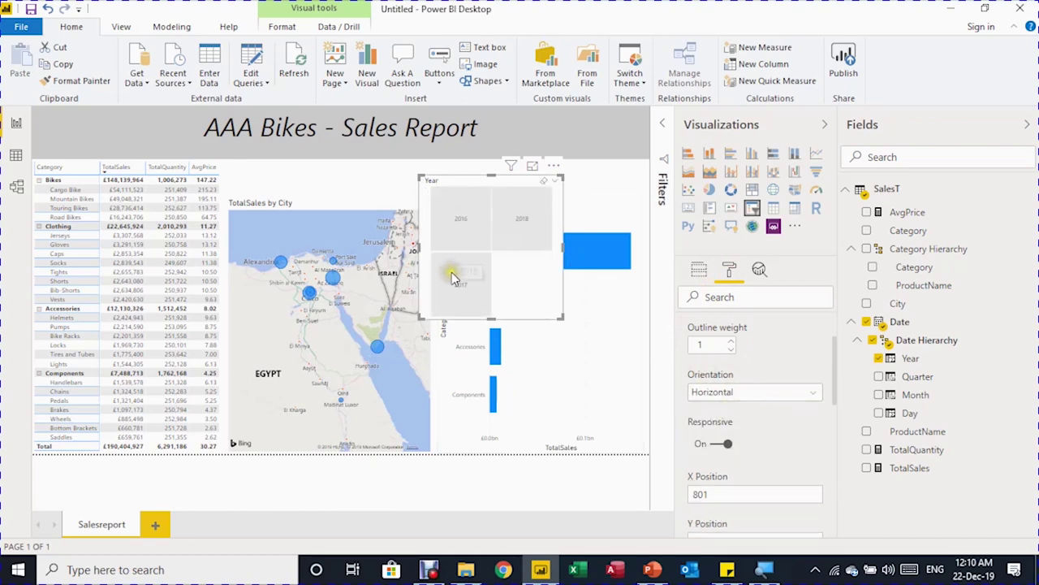
{"action": "left_click_drag", "start_coordinate": [418, 248], "coordinate": [214, 203]}
{"action": "left_click", "coordinate": [579, 499]}
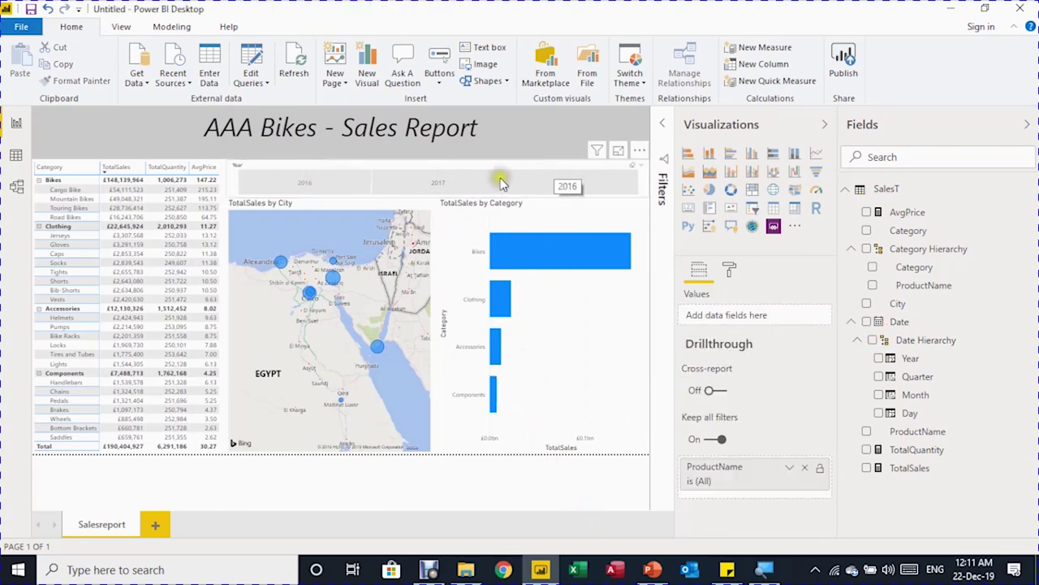
Filter the report to 2016, drill into Bikes in the bar chart and examine the product sales
{"action": "left_click", "coordinate": [324, 184]}
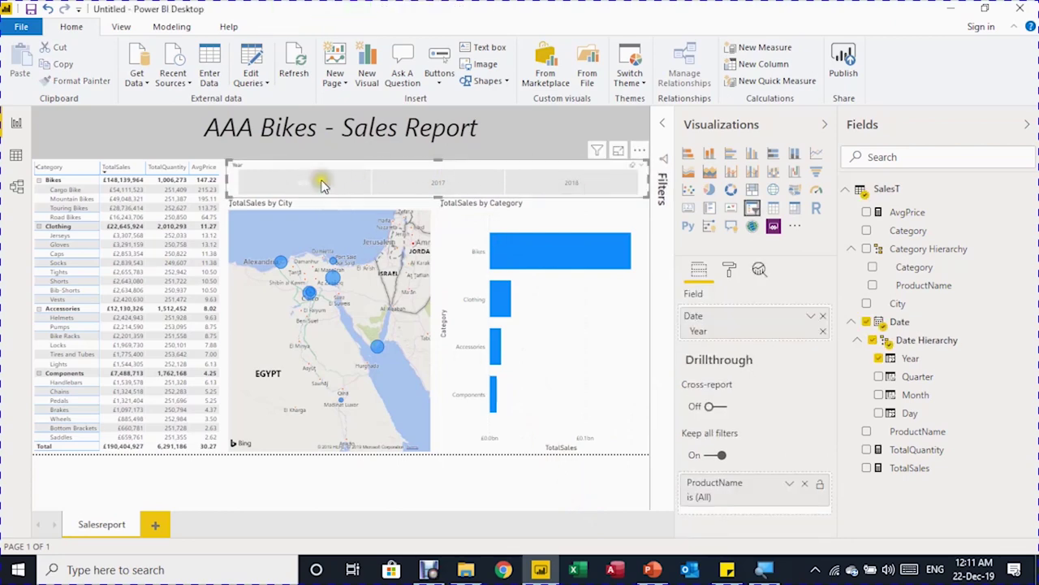
{"action": "left_click", "coordinate": [322, 184]}
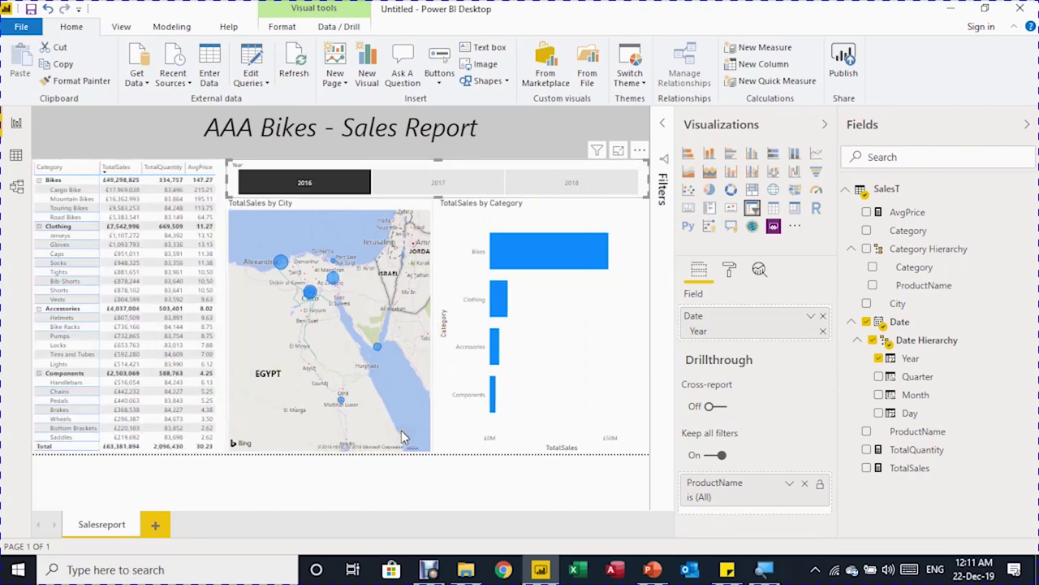
{"action": "left_click", "coordinate": [504, 264]}
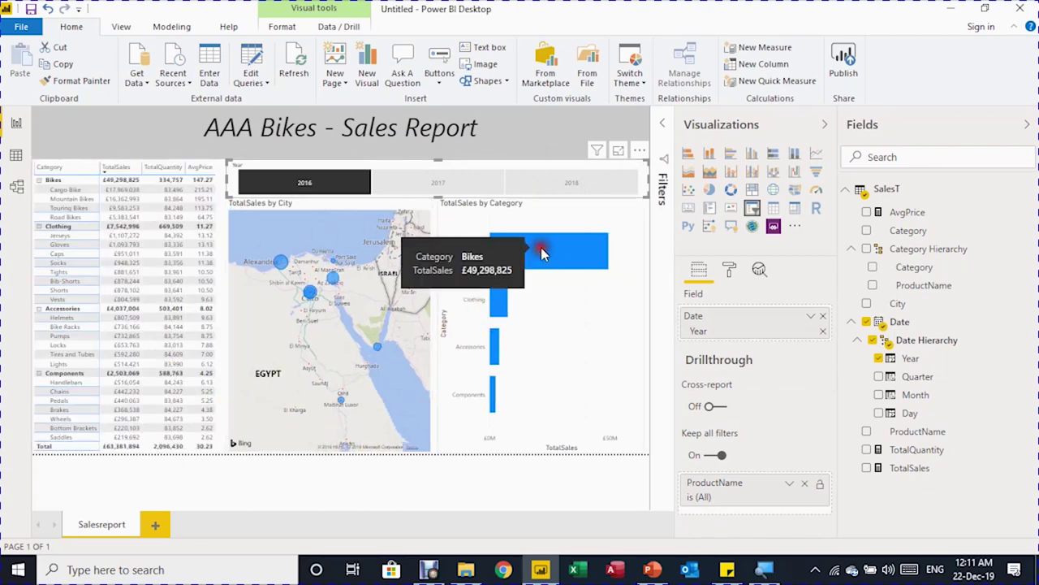
{"action": "left_click", "coordinate": [542, 254]}
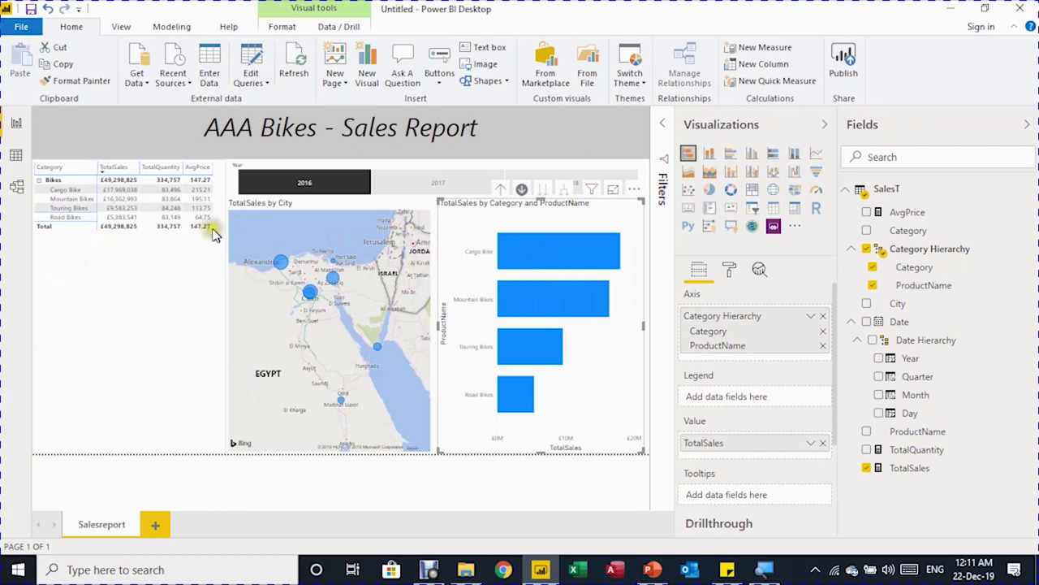
{"action": "mouse_move", "coordinate": [284, 270]}
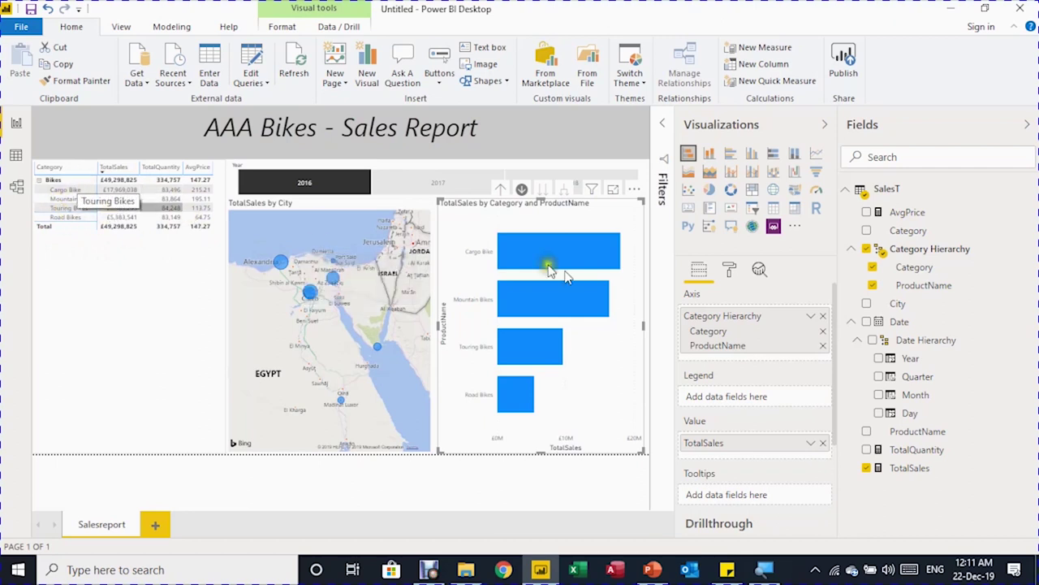
{"action": "mouse_move", "coordinate": [601, 284]}
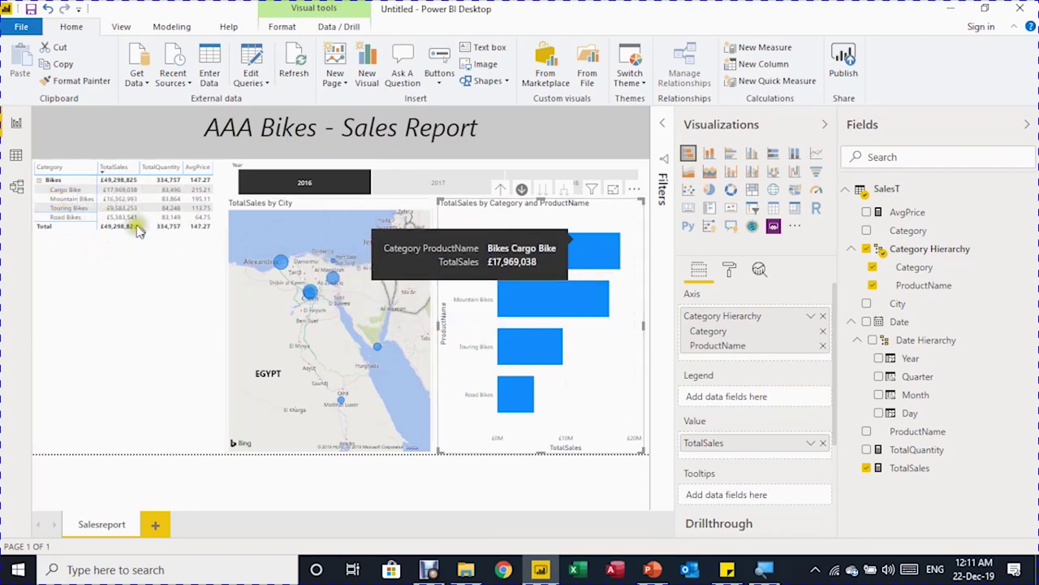
Clear the 2016 selection in the Year slicer, filter the Bikes products by 2018 and clear that selection too
{"action": "left_click", "coordinate": [550, 178]}
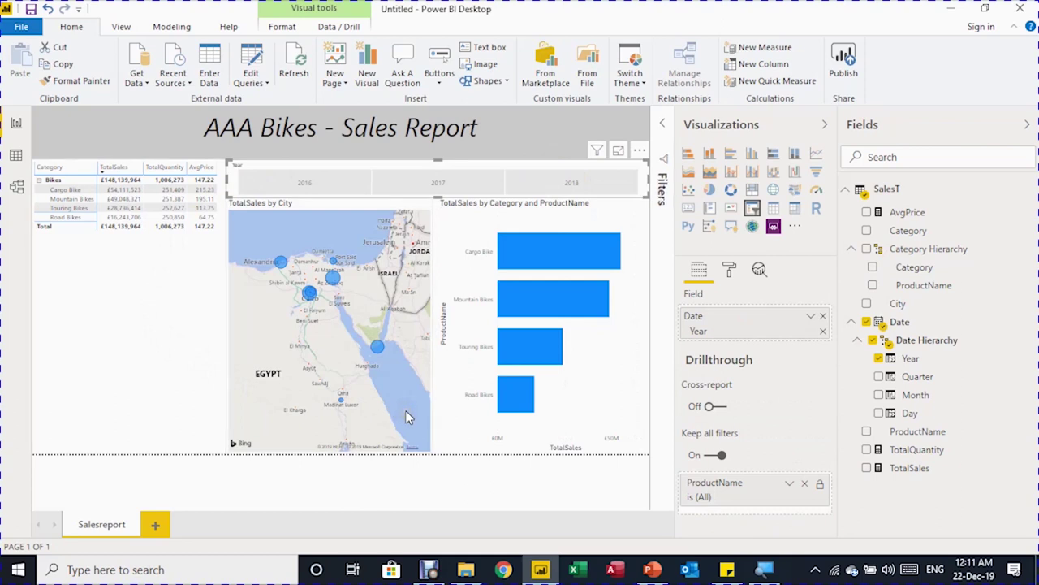
{"action": "left_click", "coordinate": [591, 182]}
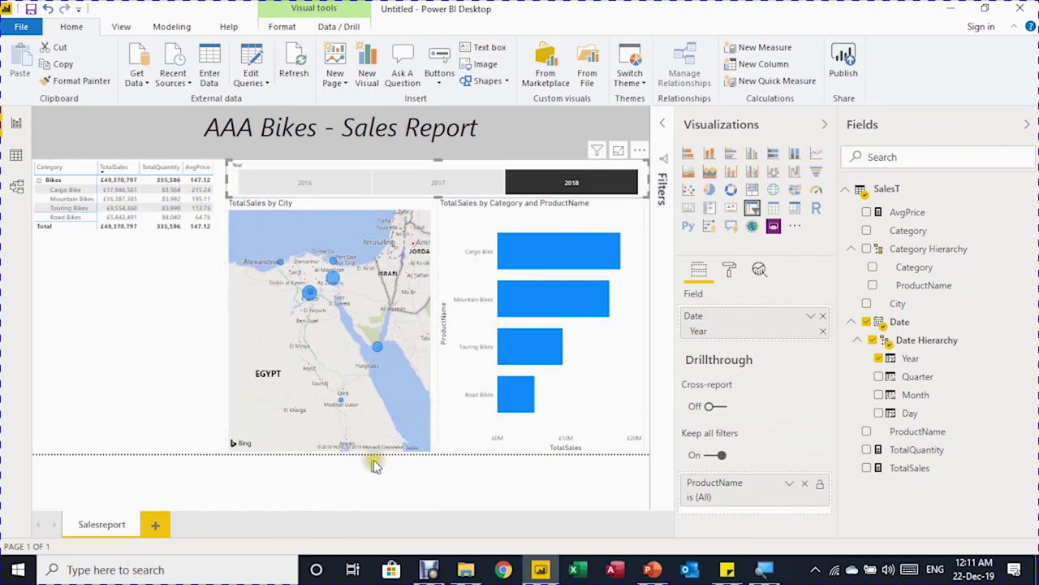
{"action": "left_click", "coordinate": [570, 183]}
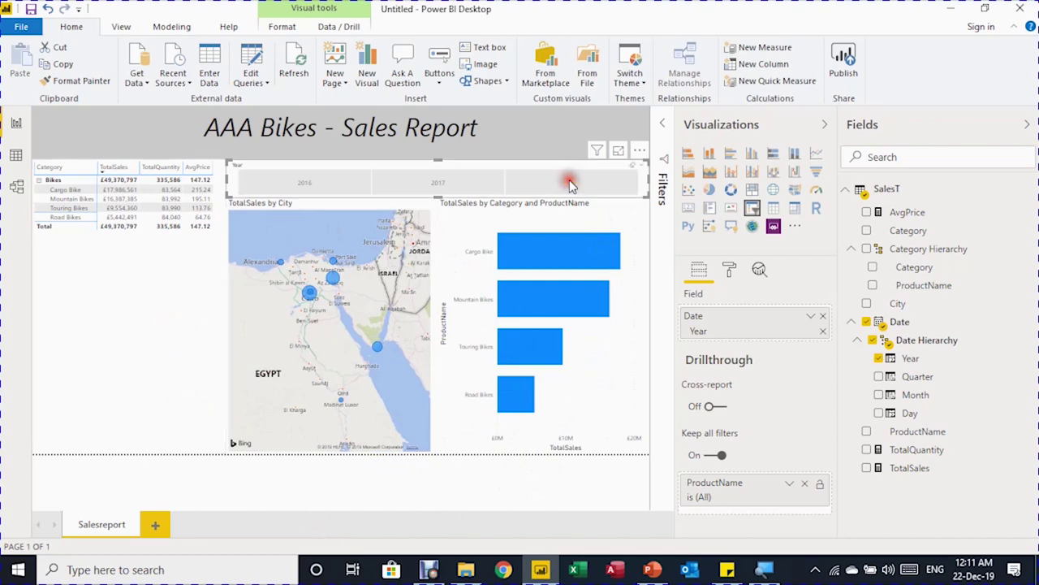
Collapse the Visualizations and Fields panes and the ribbon to enlarge the report page
{"action": "left_click", "coordinate": [825, 125]}
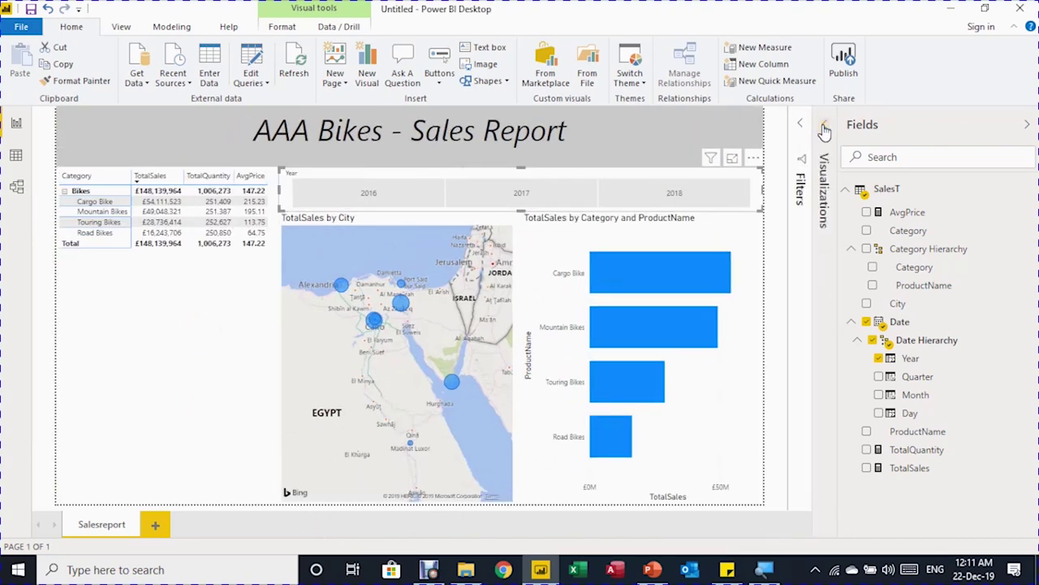
{"action": "left_click", "coordinate": [1026, 125]}
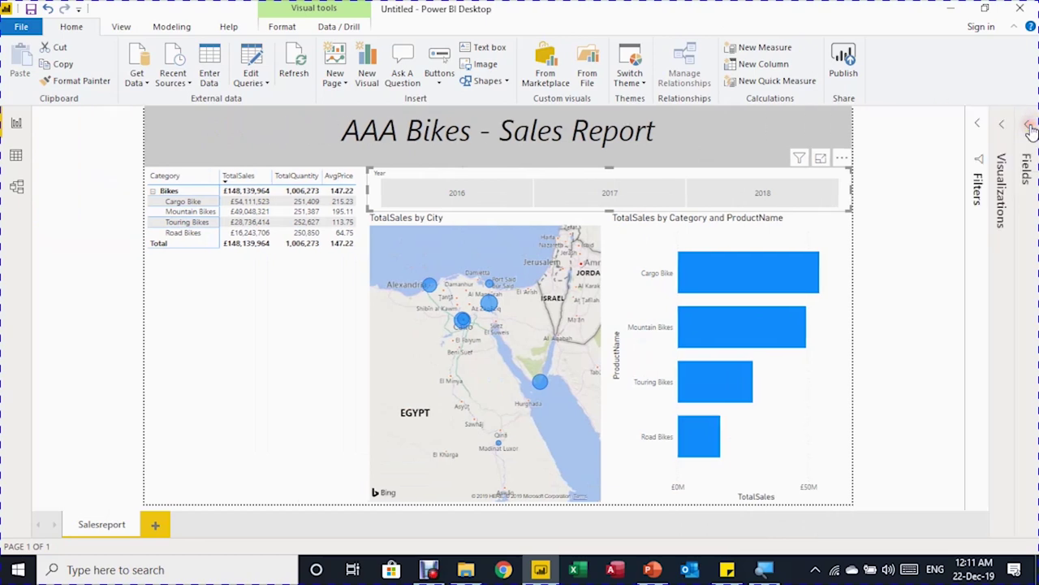
{"action": "left_click", "coordinate": [1017, 29]}
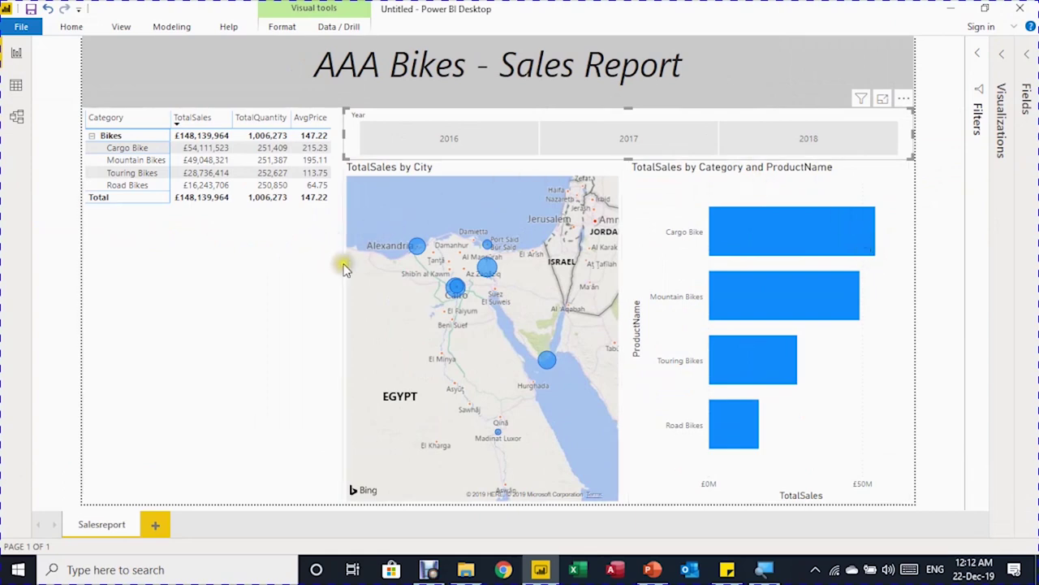
Drill the bar chart back up to the Category level and deselect it
{"action": "left_click", "coordinate": [755, 272]}
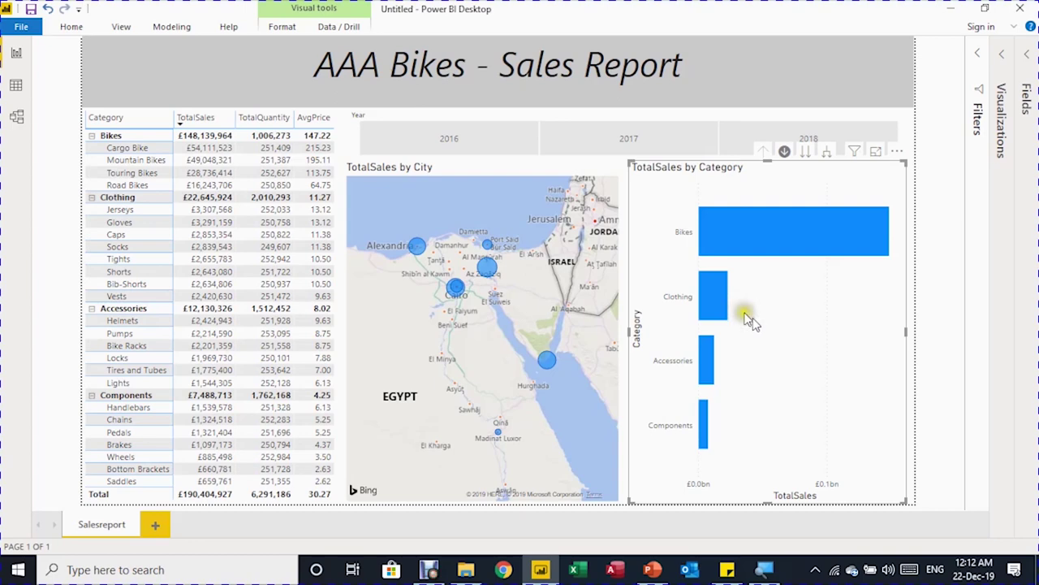
{"action": "left_click", "coordinate": [948, 107]}
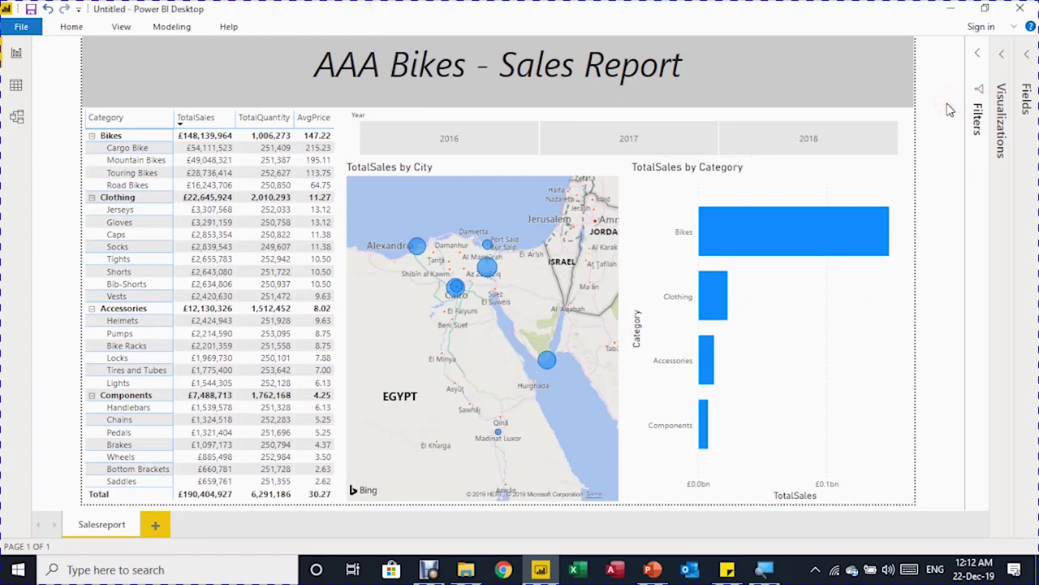